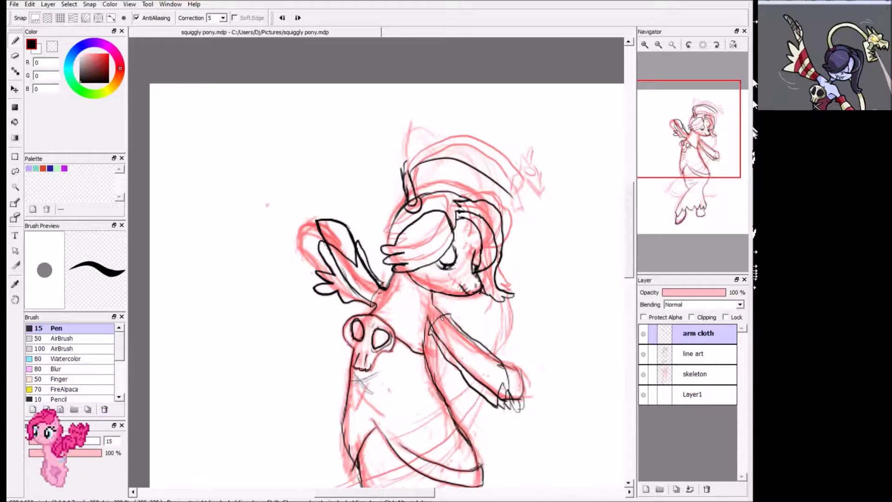
# Undo the last curved stroke above the head and hide the skeleton layer.
pyautogui.hotkey('ctrl', 'z')
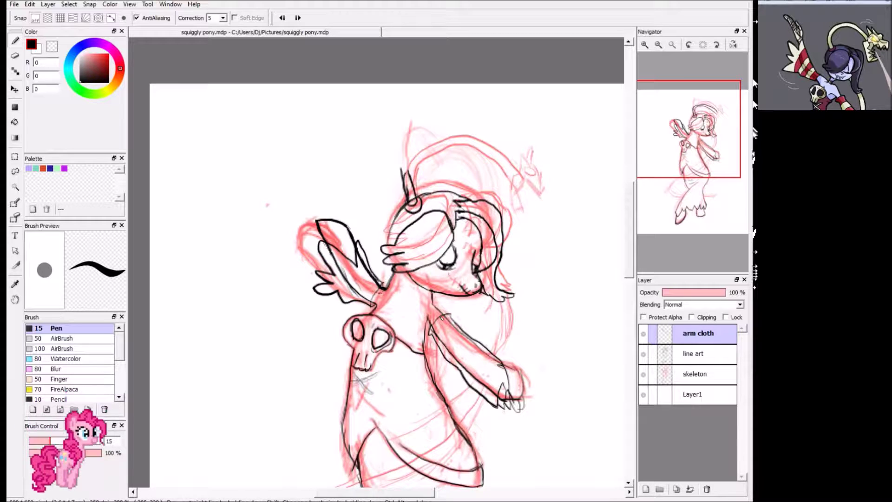
pyautogui.click(643, 353)
pyautogui.click(643, 354)
pyautogui.click(644, 374)
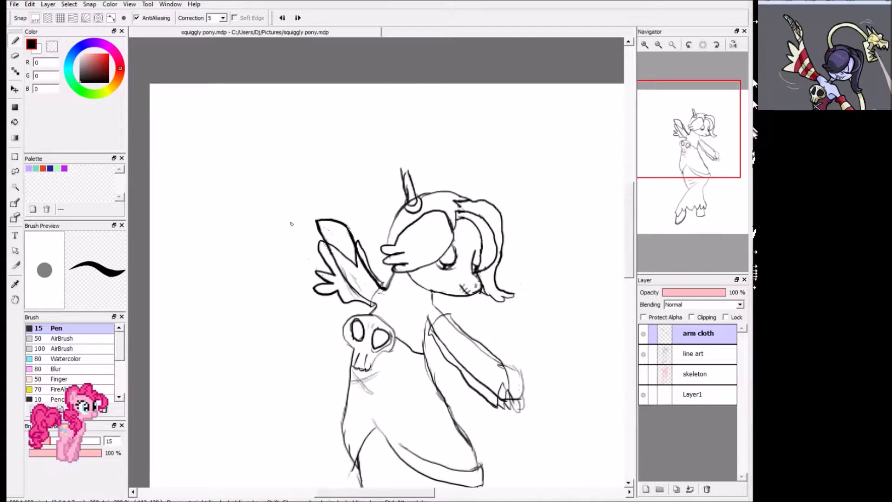
# On the line art layer, erase the stray lines inside the stalk on the head and the head outline crossing its base.
pyautogui.scroll(1, 268, 272)
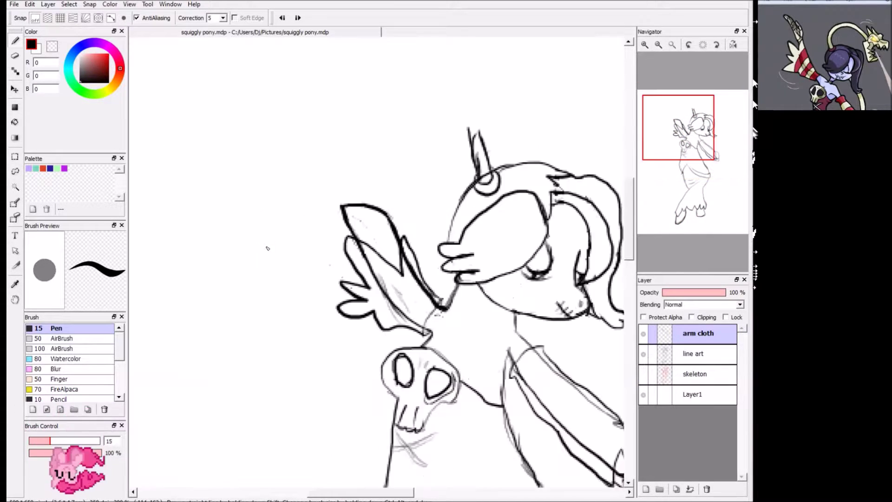
pyautogui.press('e')
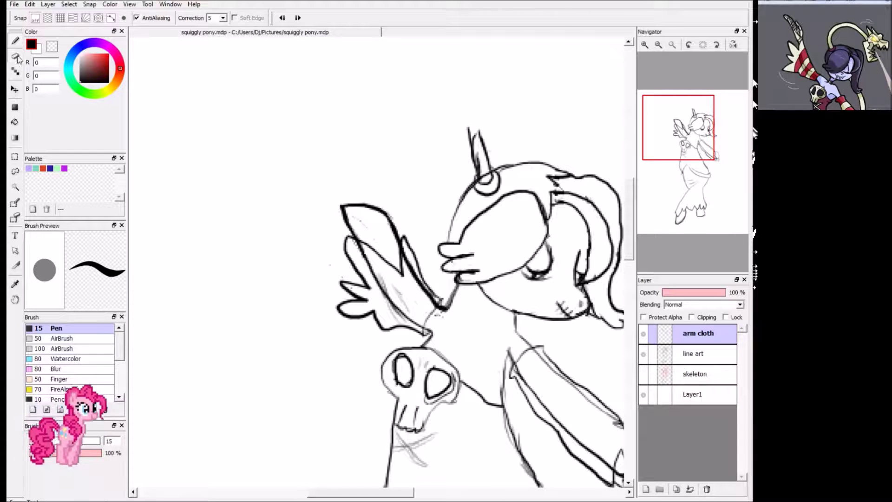
pyautogui.click(667, 136)
pyautogui.moveTo(667, 136); pyautogui.dragTo(679, 130)
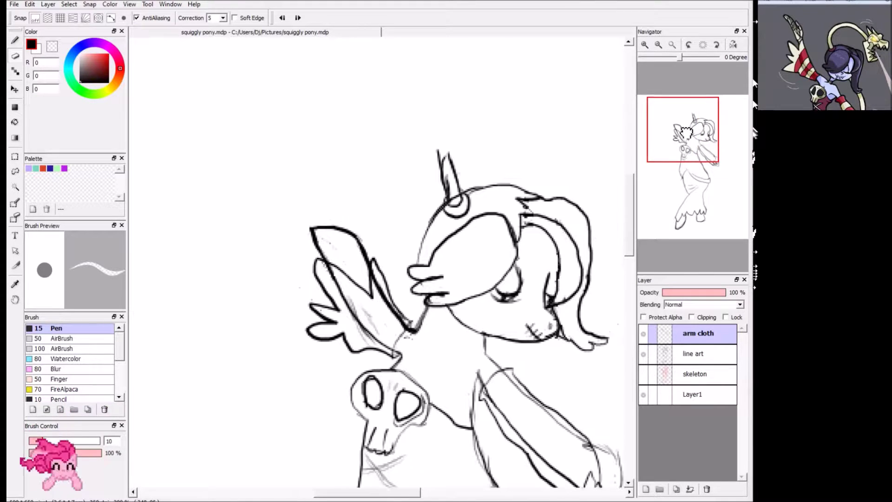
pyautogui.scroll(1, 478, 198)
pyautogui.scroll(2, 478, 198)
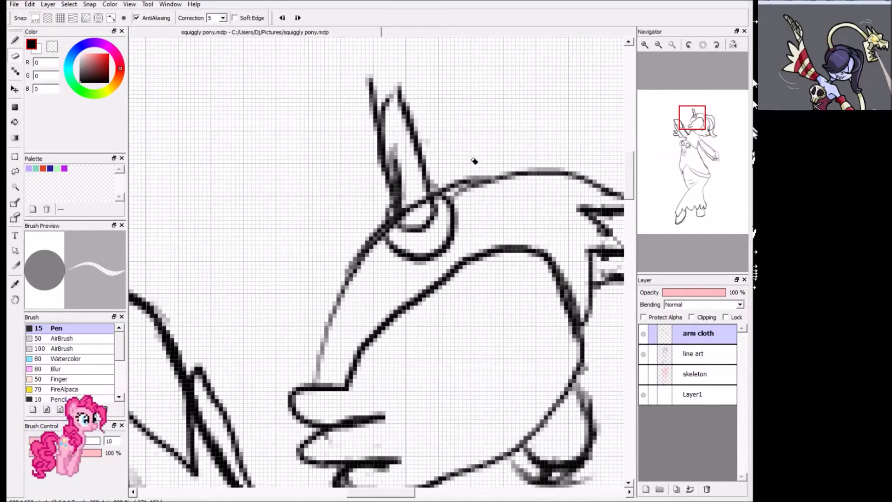
pyautogui.scroll(1, 698, 130)
pyautogui.moveTo(698, 130); pyautogui.dragTo(699, 119)
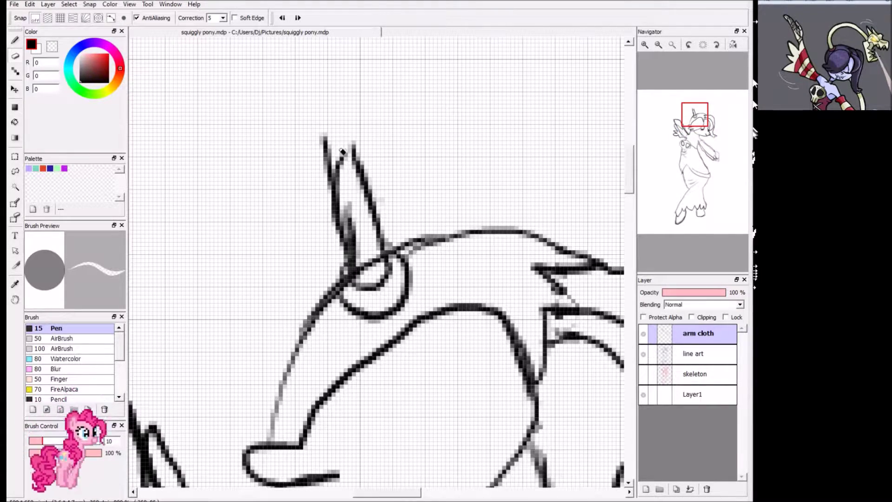
pyautogui.click(694, 355)
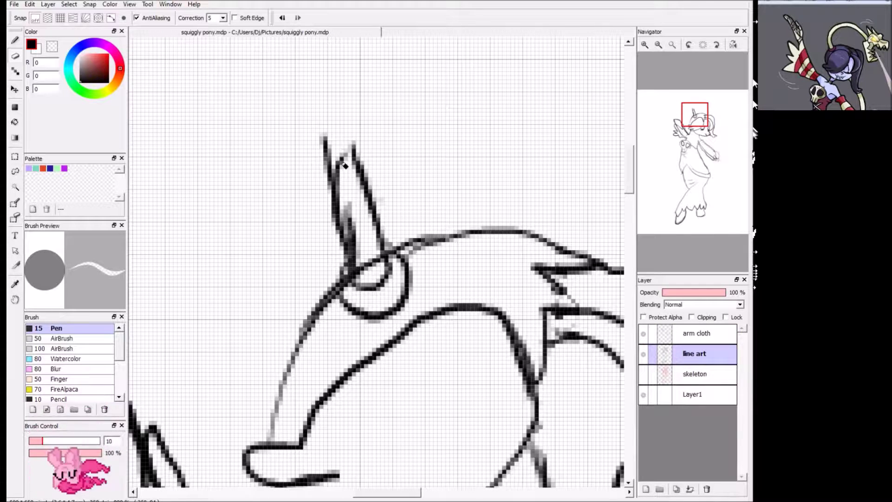
pyautogui.moveTo(342, 176)
pyautogui.mouseDown()
pyautogui.moveTo(341, 152)
pyautogui.moveTo(360, 223)
pyautogui.mouseUp()
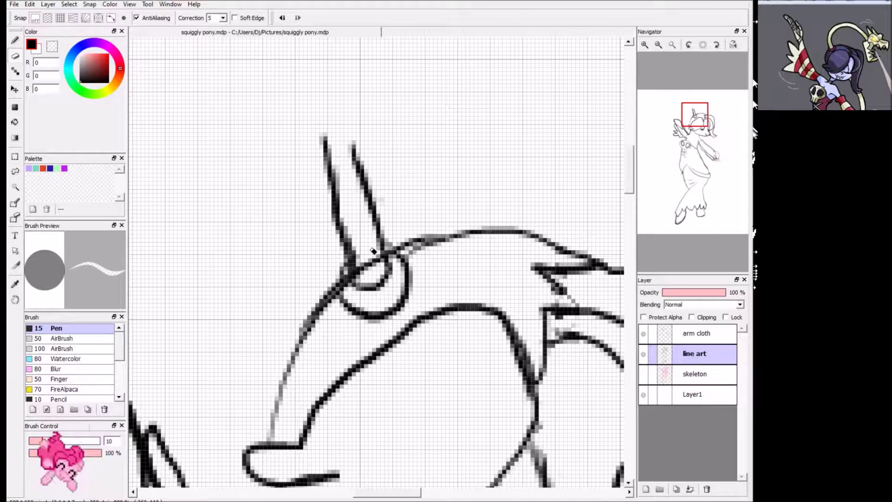
pyautogui.moveTo(376, 262); pyautogui.dragTo(360, 265)
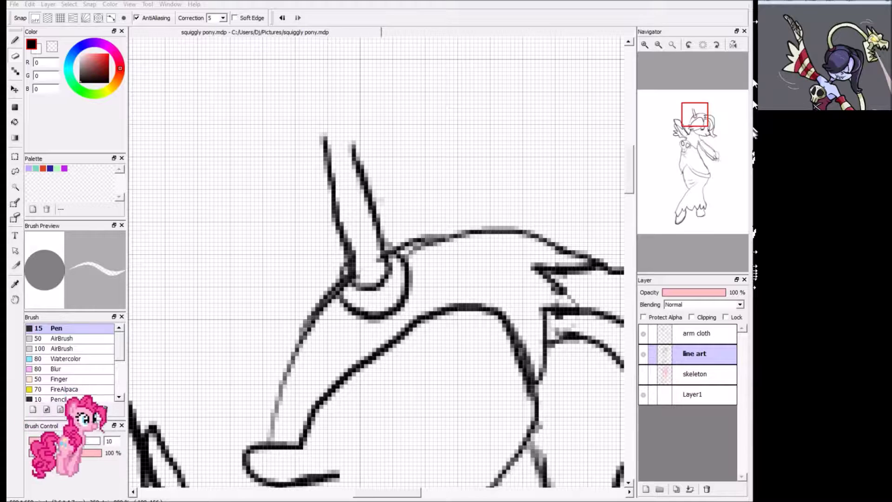
# With the Pen, draw the stalk's inner edge as a long arc sweeping over the head and down in front of it.
pyautogui.hotkey('alt', 'Tab')
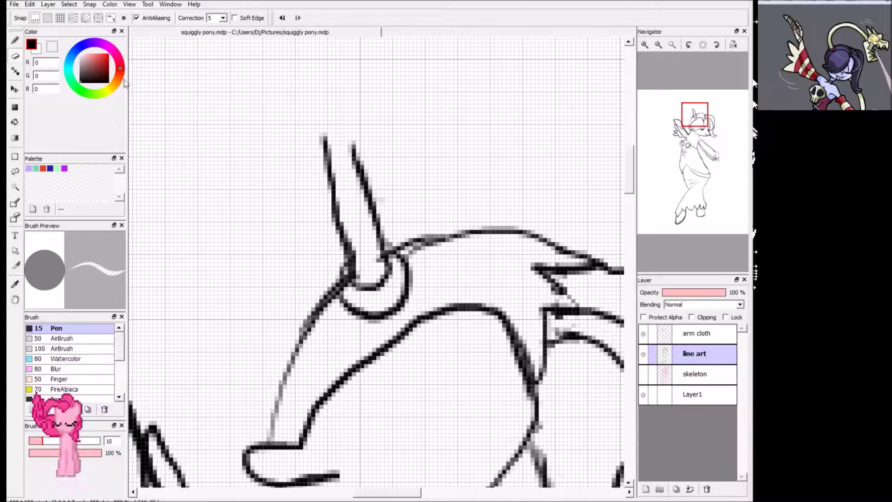
pyautogui.click(10, 43)
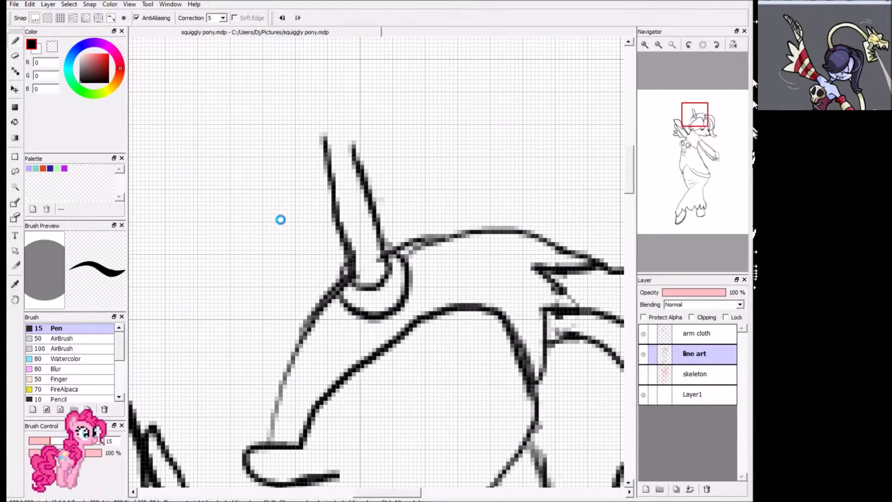
pyautogui.scroll(-2, 287, 251)
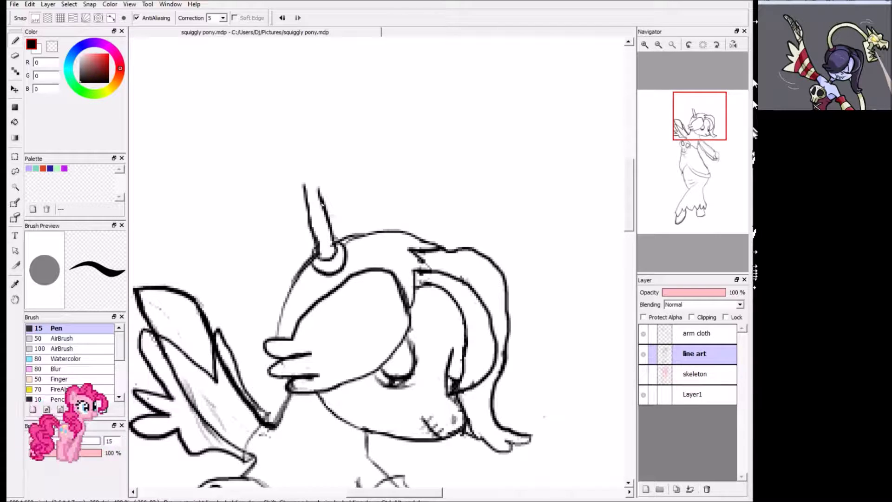
pyautogui.moveTo(323, 206)
pyautogui.mouseDown()
pyautogui.moveTo(318, 183)
pyautogui.moveTo(365, 147)
pyautogui.mouseUp()
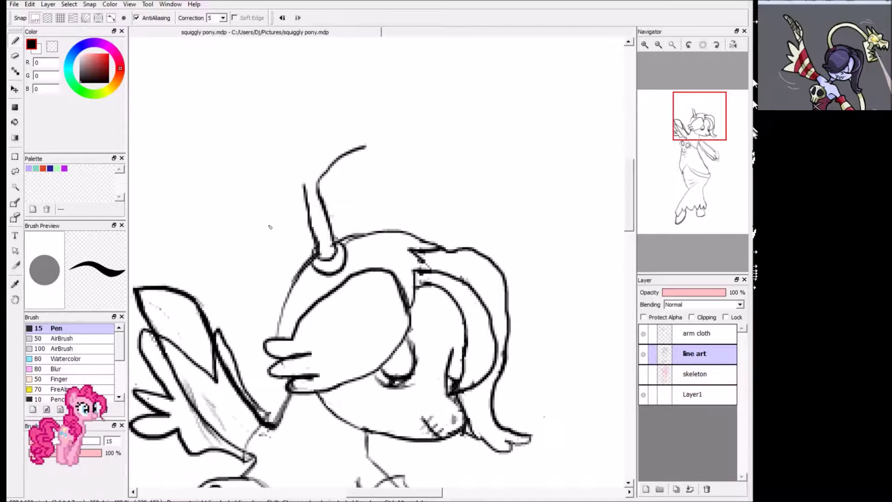
pyautogui.hotkey('ctrl', 'z')
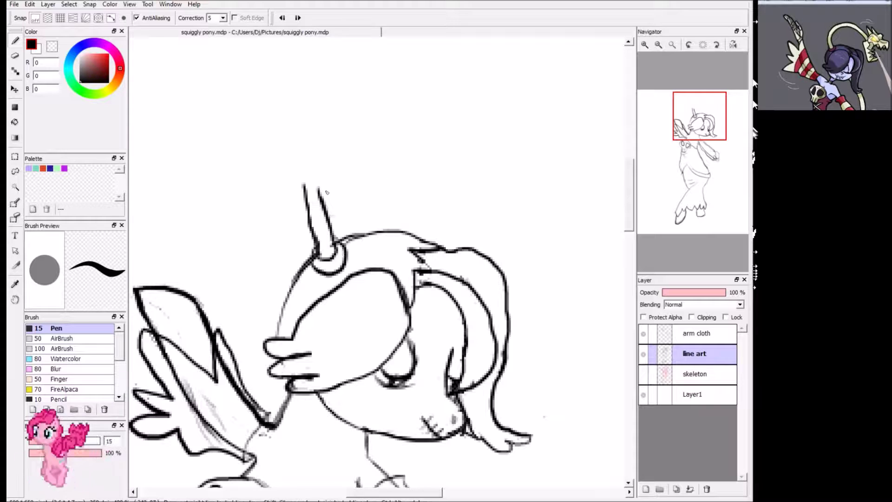
pyautogui.moveTo(318, 183)
pyautogui.mouseDown()
pyautogui.moveTo(323, 147)
pyautogui.moveTo(348, 117)
pyautogui.moveTo(364, 106)
pyautogui.moveTo(431, 100)
pyautogui.moveTo(474, 122)
pyautogui.moveTo(540, 198)
pyautogui.mouseUp()
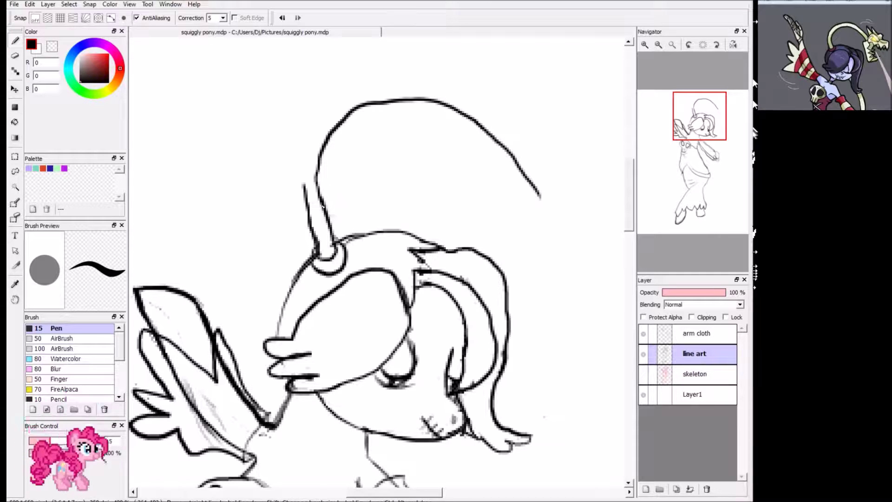
# Draw the stalk's outer edge as a second arc running parallel to the inner one.
pyautogui.moveTo(304, 190)
pyautogui.mouseDown()
pyautogui.moveTo(308, 153)
pyautogui.moveTo(331, 114)
pyautogui.mouseUp()
pyautogui.hotkey('ctrl', 'z')
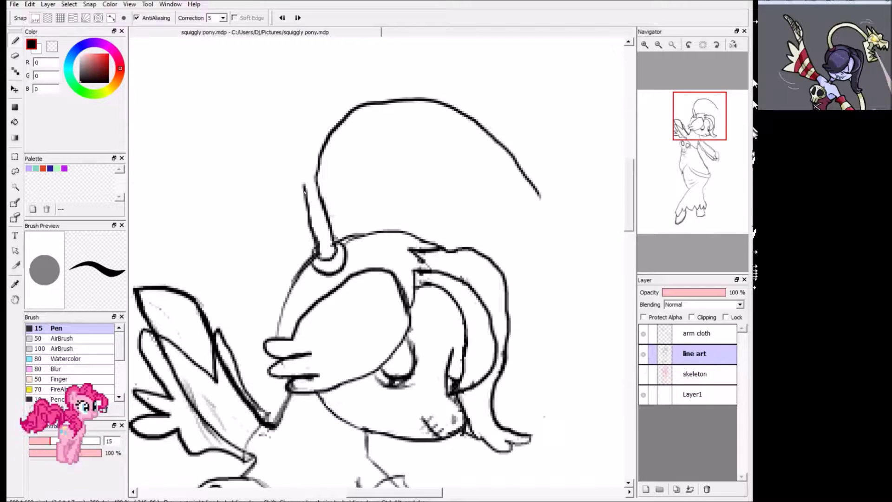
pyautogui.moveTo(304, 185)
pyautogui.mouseDown()
pyautogui.moveTo(307, 146)
pyautogui.moveTo(331, 109)
pyautogui.moveTo(394, 86)
pyautogui.moveTo(471, 99)
pyautogui.moveTo(541, 164)
pyautogui.mouseUp()
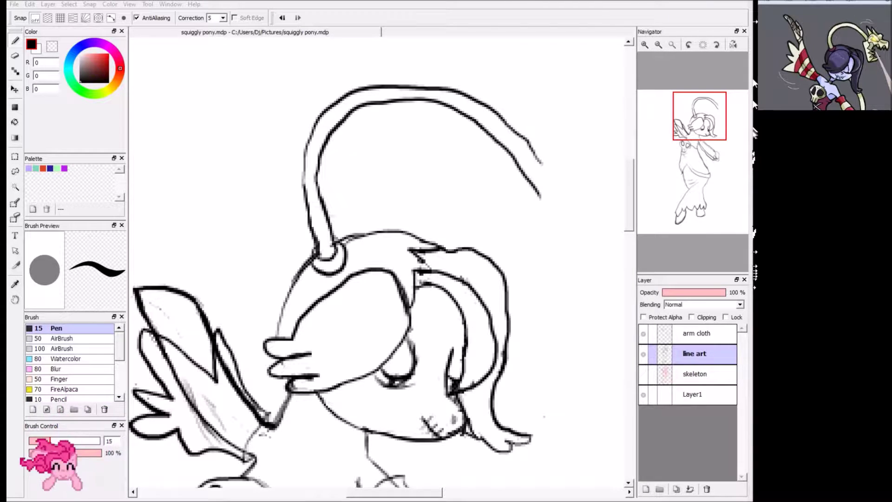
# Sample the near-black line color (RGB 18, 18, 18) and draw the angular lower jaw of the dragon skull at the stalk's end.
pyautogui.click(69, 138)
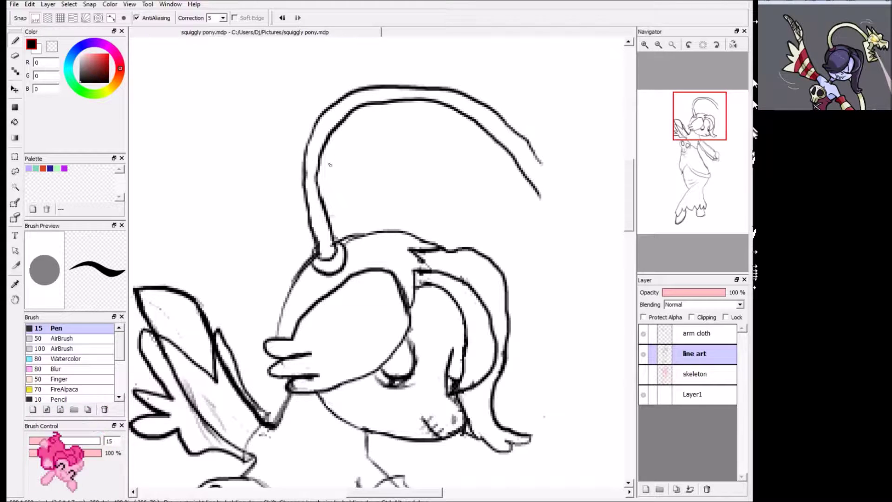
pyautogui.click(691, 136)
pyautogui.moveTo(691, 137); pyautogui.dragTo(706, 113)
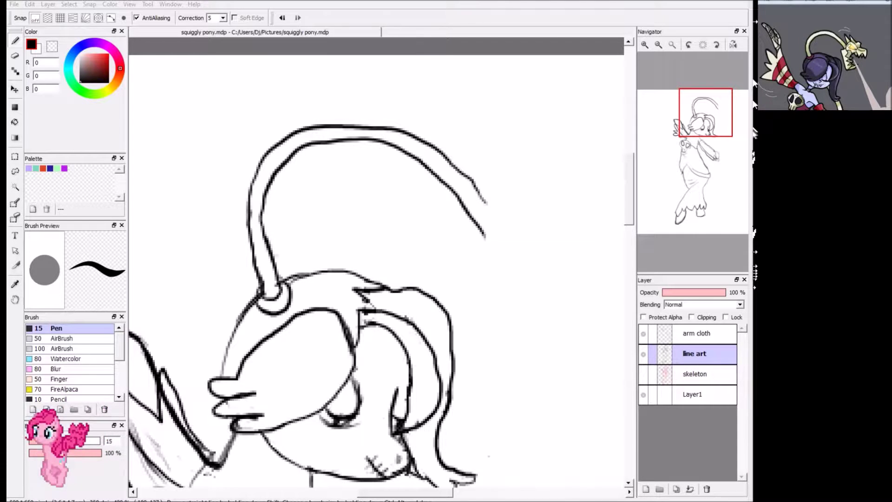
pyautogui.click(74, 126)
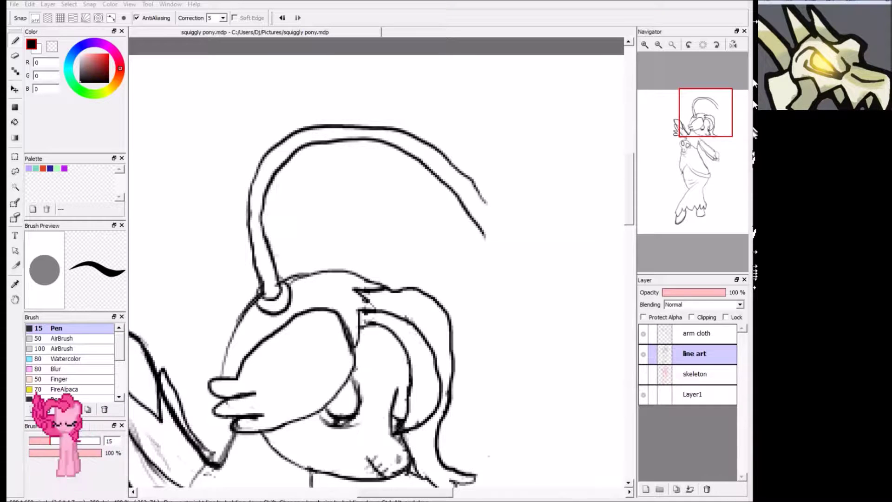
pyautogui.click(461, 203)
pyautogui.keyDown('alt'); pyautogui.click(461, 203); pyautogui.keyUp('alt')
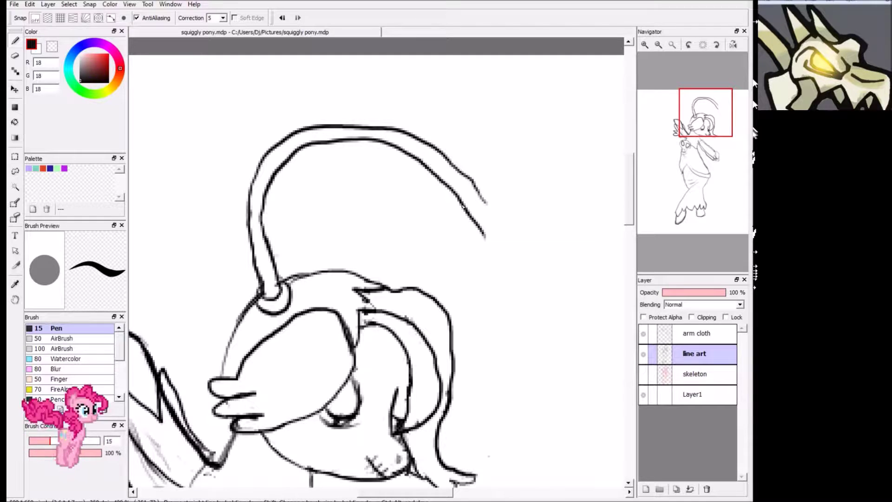
pyautogui.moveTo(461, 204)
pyautogui.mouseDown()
pyautogui.moveTo(446, 207)
pyautogui.moveTo(482, 276)
pyautogui.moveTo(505, 260)
pyautogui.moveTo(503, 236)
pyautogui.mouseUp()
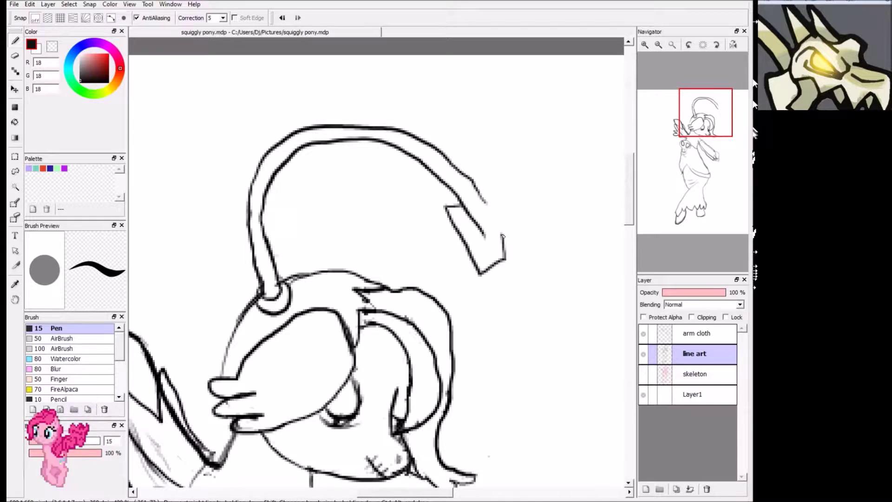
pyautogui.moveTo(504, 248)
pyautogui.mouseDown()
pyautogui.moveTo(505, 260)
pyautogui.moveTo(511, 231)
pyautogui.moveTo(487, 248)
pyautogui.mouseUp()
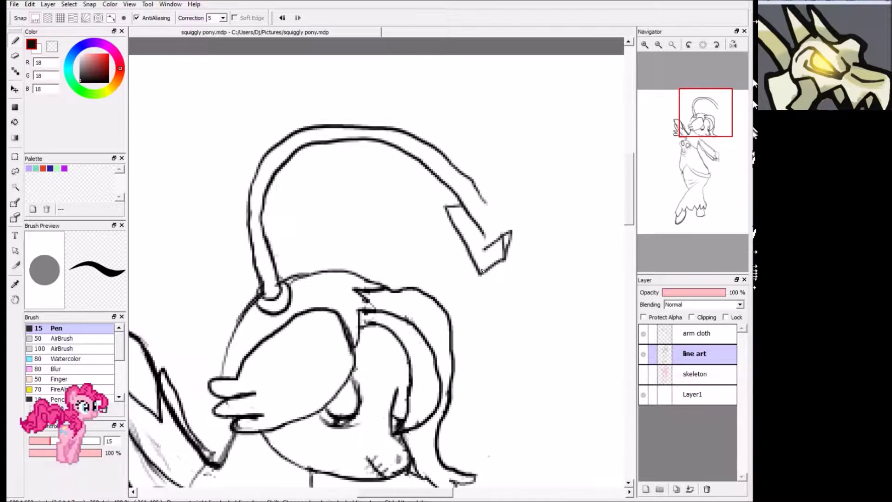
pyautogui.moveTo(485, 266); pyautogui.dragTo(490, 235)
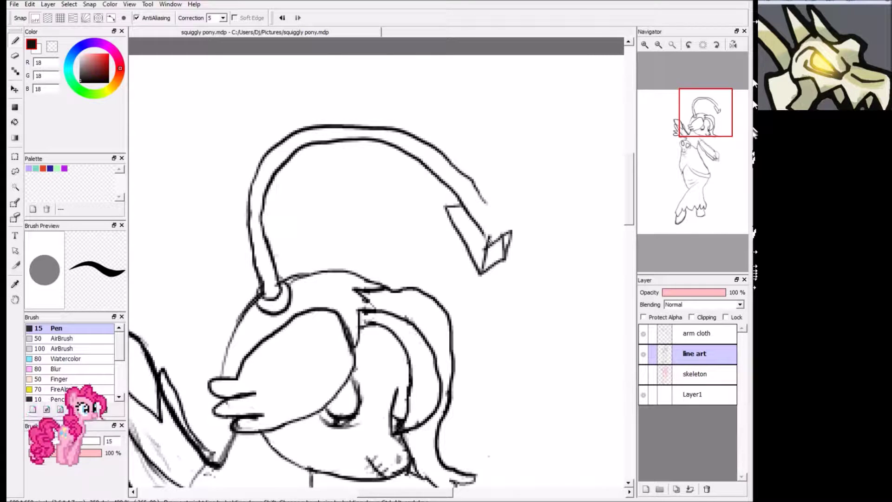
# Draw a row of zigzag teeth along the upper edge of the skull's lower jaw.
pyautogui.moveTo(489, 239); pyautogui.dragTo(470, 246)
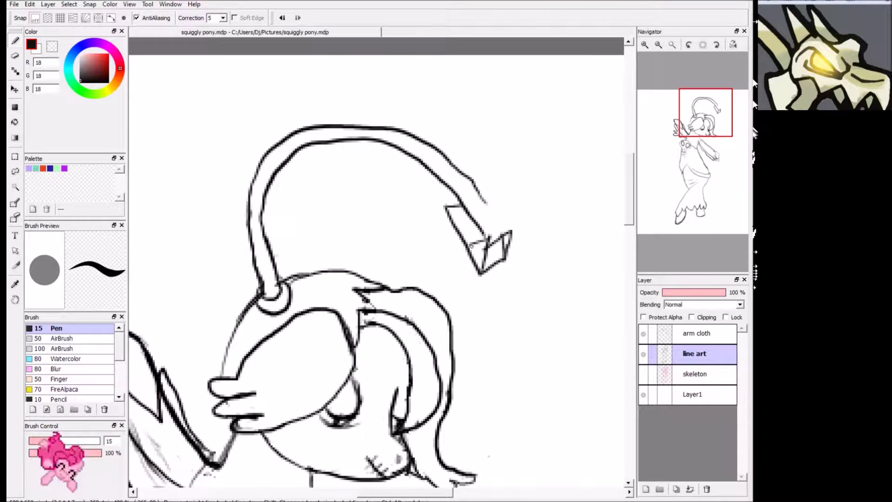
pyautogui.hotkey('ctrl', 'z')
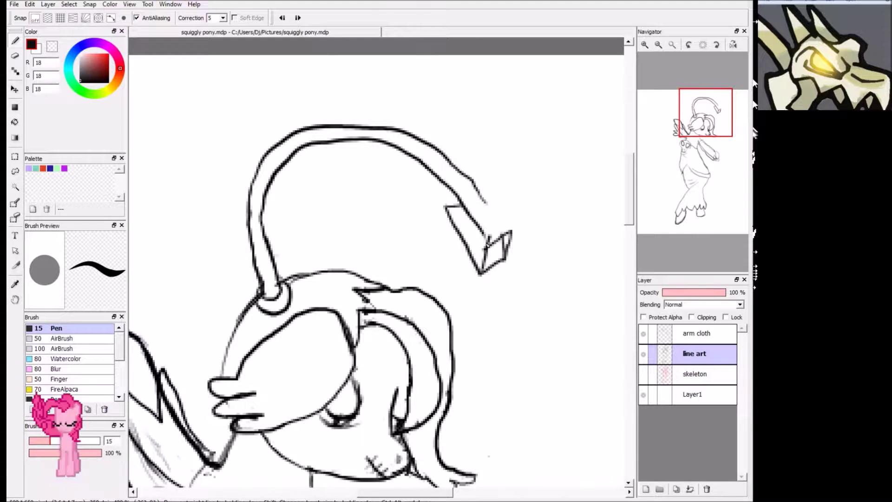
pyautogui.moveTo(488, 238)
pyautogui.mouseDown()
pyautogui.moveTo(476, 247)
pyautogui.moveTo(482, 235)
pyautogui.moveTo(467, 233)
pyautogui.moveTo(459, 217)
pyautogui.moveTo(464, 227)
pyautogui.moveTo(463, 213)
pyautogui.moveTo(473, 212)
pyautogui.mouseUp()
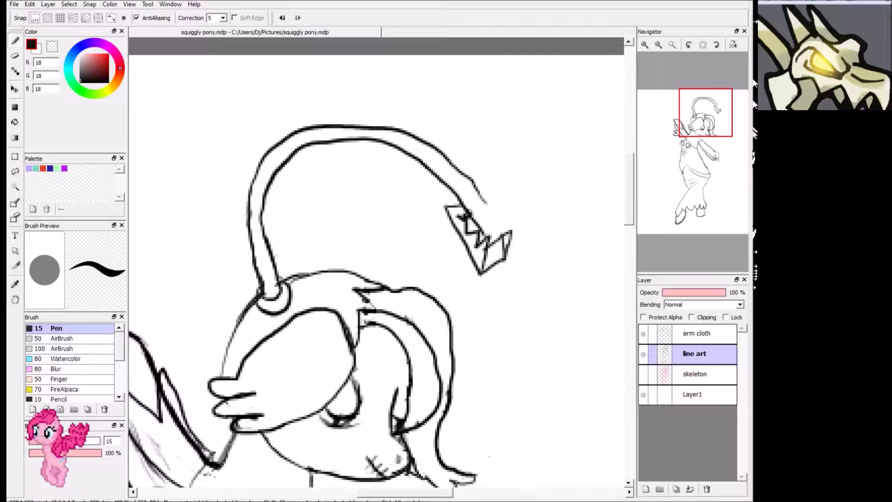
# Draw the rounded back of the dragon skull with pointed spikes on top and short contour lines below them.
pyautogui.moveTo(466, 201)
pyautogui.mouseDown()
pyautogui.moveTo(492, 182)
pyautogui.moveTo(475, 179)
pyautogui.moveTo(477, 156)
pyautogui.moveTo(491, 184)
pyautogui.mouseUp()
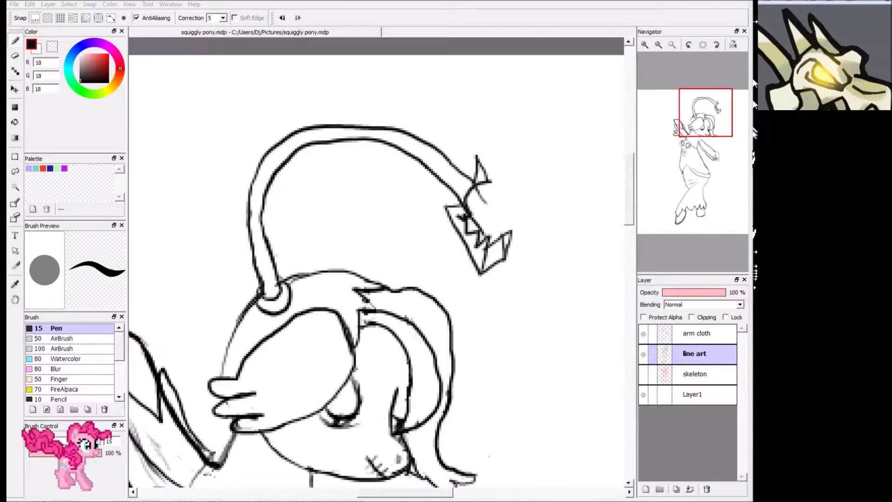
pyautogui.moveTo(486, 183); pyautogui.dragTo(500, 183)
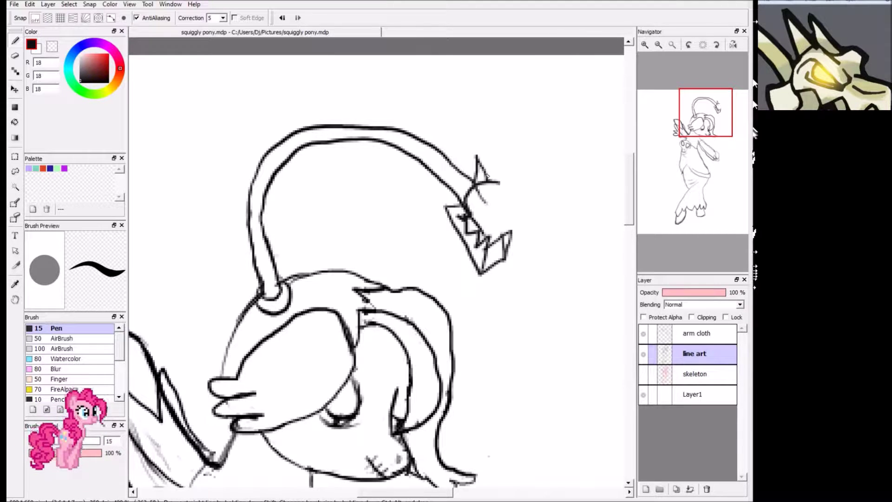
pyautogui.moveTo(489, 160); pyautogui.dragTo(497, 186)
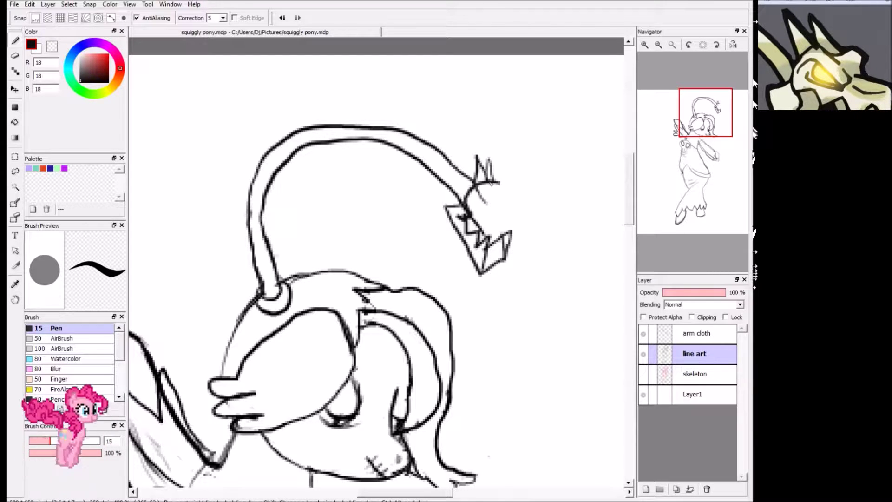
pyautogui.moveTo(489, 186); pyautogui.dragTo(498, 204)
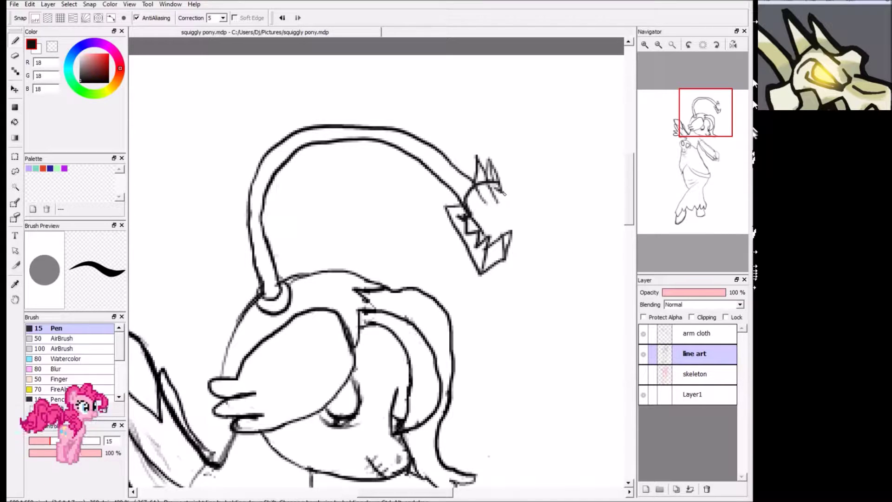
# Draw the jagged brow ridge at the front of the dragon skull and set the line color to black (RGB 0, 0, 0).
pyautogui.moveTo(504, 192)
pyautogui.mouseDown()
pyautogui.moveTo(517, 195)
pyautogui.moveTo(515, 214)
pyautogui.moveTo(525, 216)
pyautogui.mouseUp()
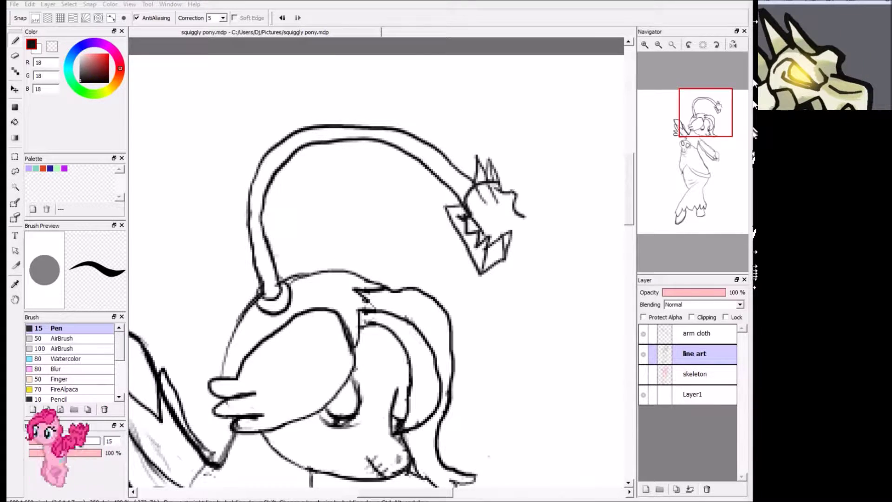
pyautogui.keyDown('alt'); pyautogui.click(517, 197); pyautogui.keyUp('alt')
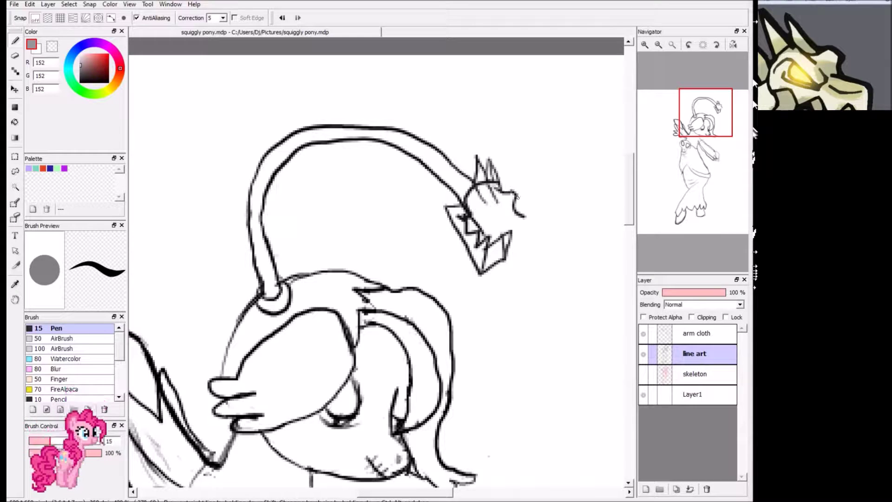
pyautogui.moveTo(511, 203); pyautogui.dragTo(524, 220)
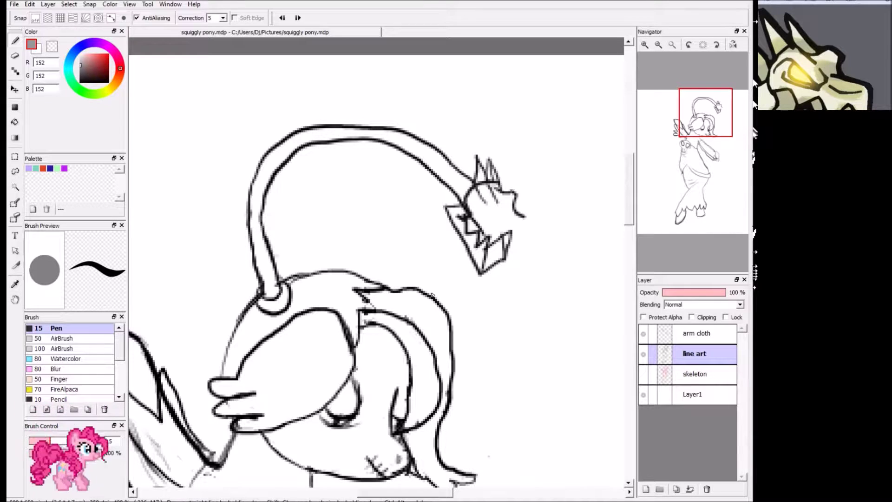
pyautogui.moveTo(97, 67); pyautogui.dragTo(74, 125)
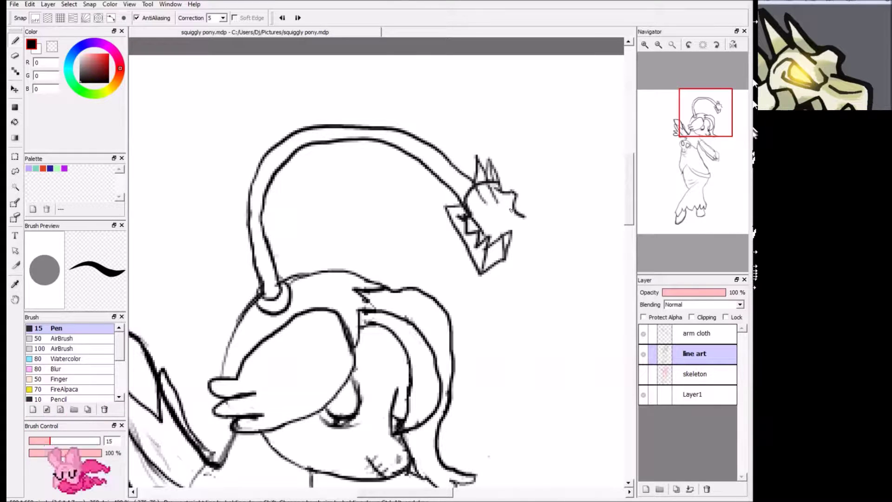
pyautogui.moveTo(510, 208); pyautogui.dragTo(513, 205)
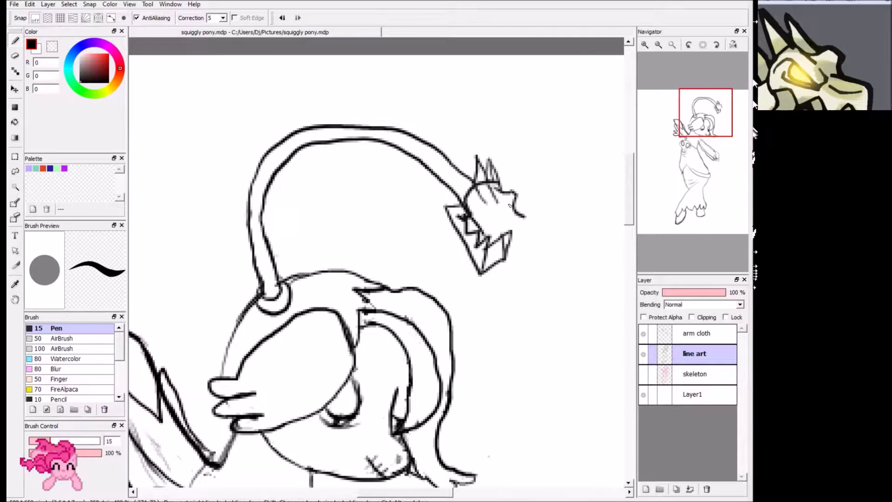
# Draw the skull's pointed snout with its hooked front fang and the angular upper jaw edge running back to the stalk.
pyautogui.moveTo(509, 206); pyautogui.dragTo(543, 216)
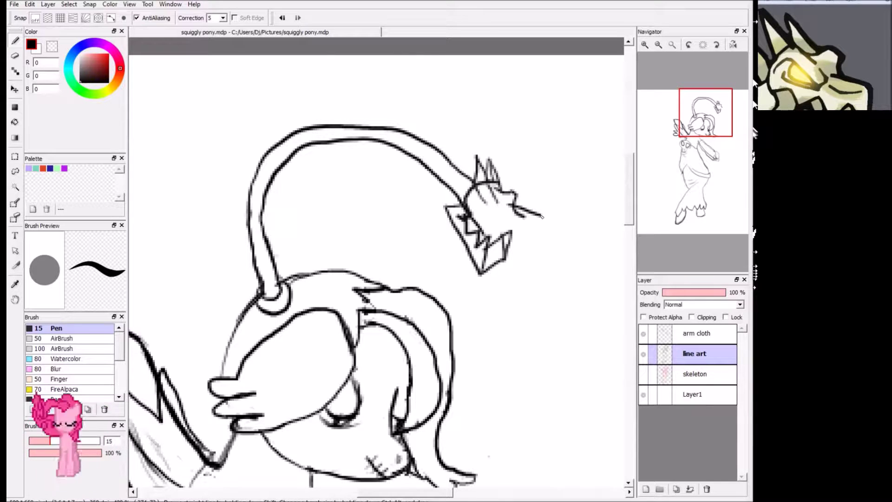
pyautogui.moveTo(542, 216); pyautogui.dragTo(530, 240)
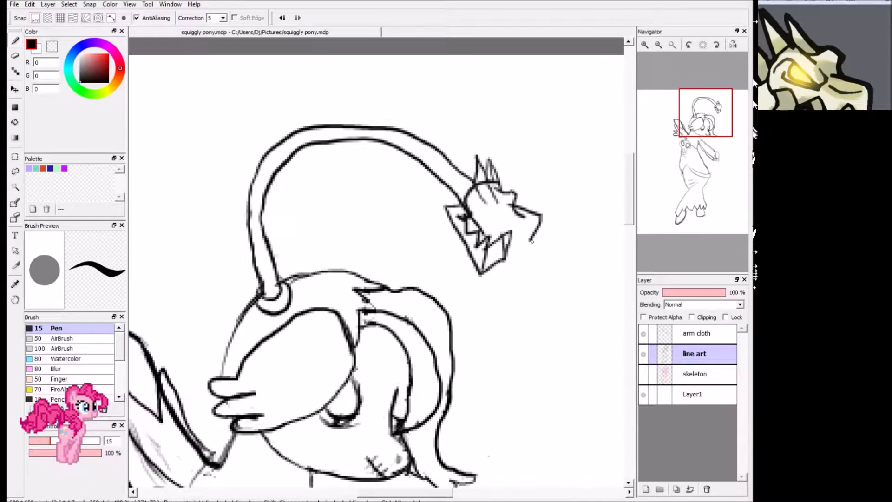
pyautogui.moveTo(528, 231); pyautogui.dragTo(525, 225)
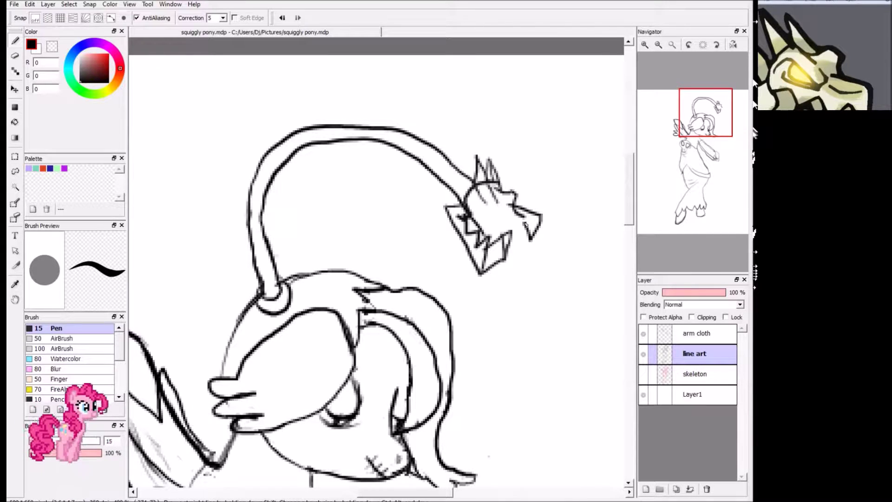
pyautogui.moveTo(518, 224)
pyautogui.mouseDown()
pyautogui.moveTo(505, 230)
pyautogui.moveTo(500, 211)
pyautogui.moveTo(481, 209)
pyautogui.mouseUp()
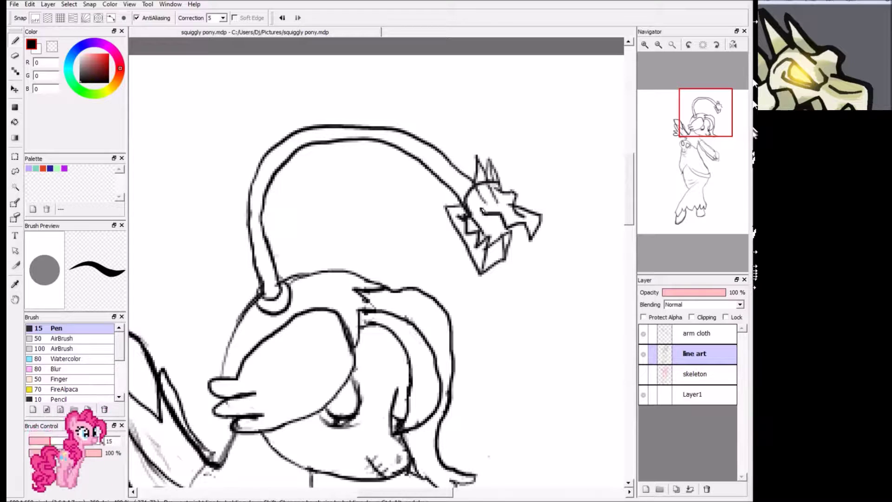
pyautogui.moveTo(484, 212); pyautogui.dragTo(467, 206)
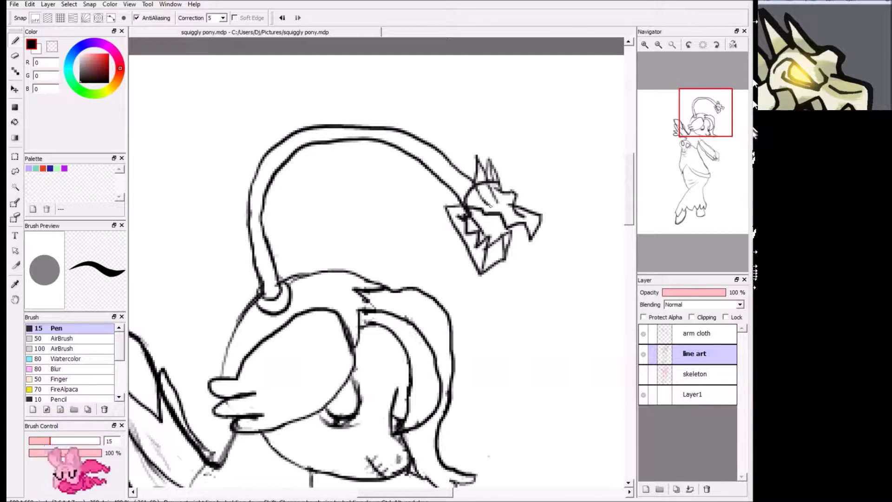
# Draw the rounded eye socket on the dragon skull and add a nostril line along the snout.
pyautogui.moveTo(482, 200)
pyautogui.mouseDown()
pyautogui.moveTo(497, 205)
pyautogui.moveTo(491, 191)
pyautogui.moveTo(472, 201)
pyautogui.mouseUp()
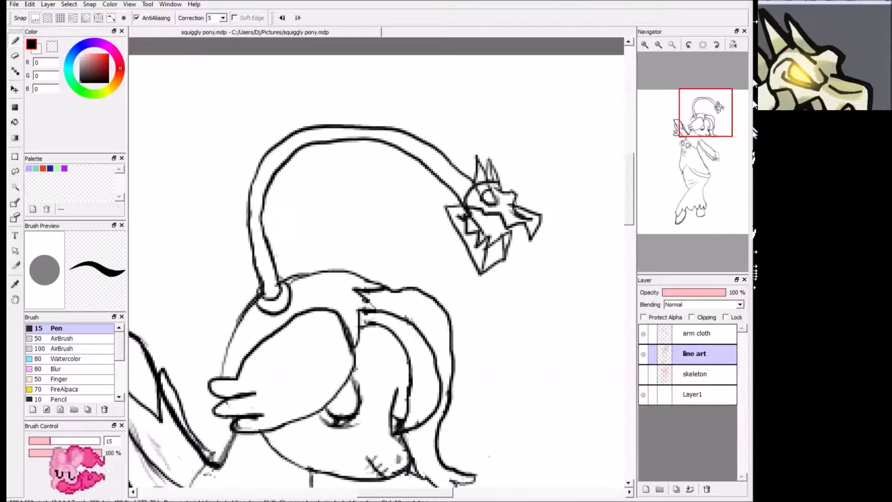
pyautogui.moveTo(512, 199)
pyautogui.mouseDown()
pyautogui.moveTo(542, 221)
pyautogui.moveTo(535, 230)
pyautogui.mouseUp()
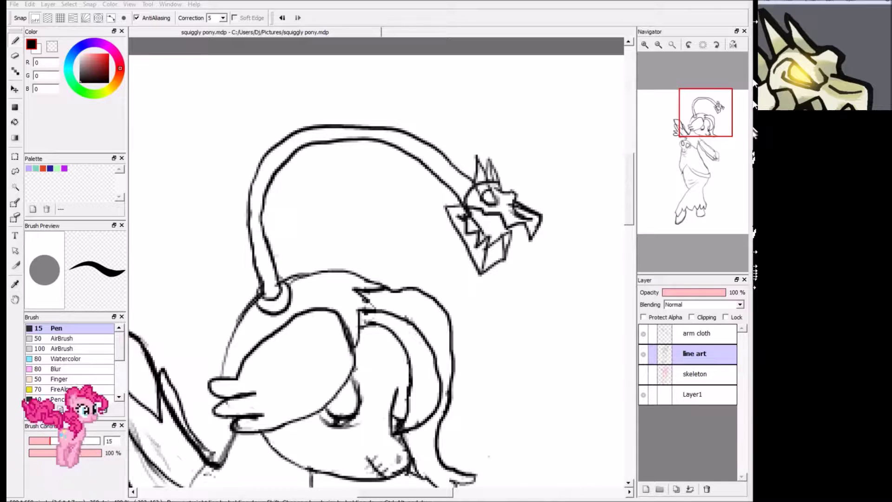
pyautogui.click(93, 139)
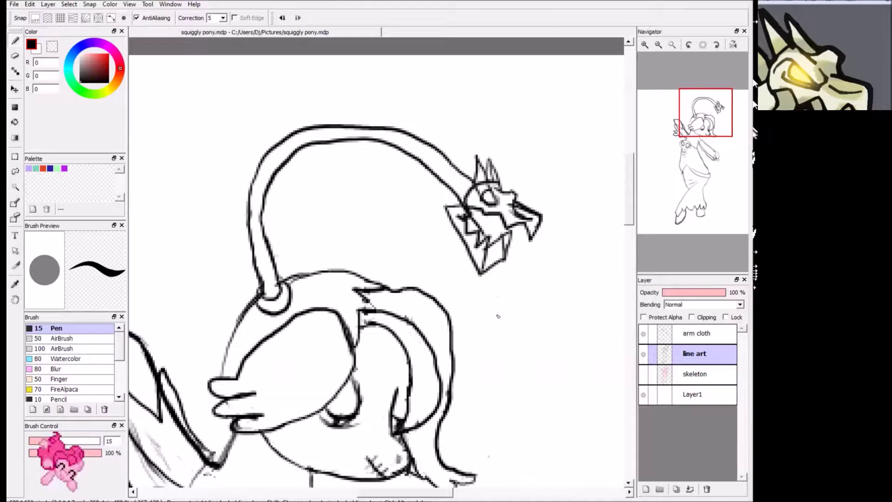
pyautogui.moveTo(712, 118); pyautogui.dragTo(715, 123)
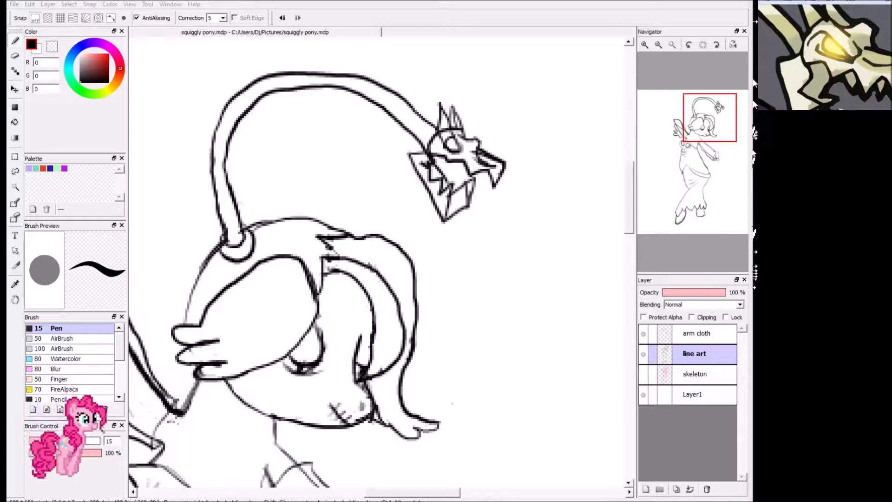
pyautogui.keyDown('alt'); pyautogui.click(449, 175); pyautogui.keyUp('alt')
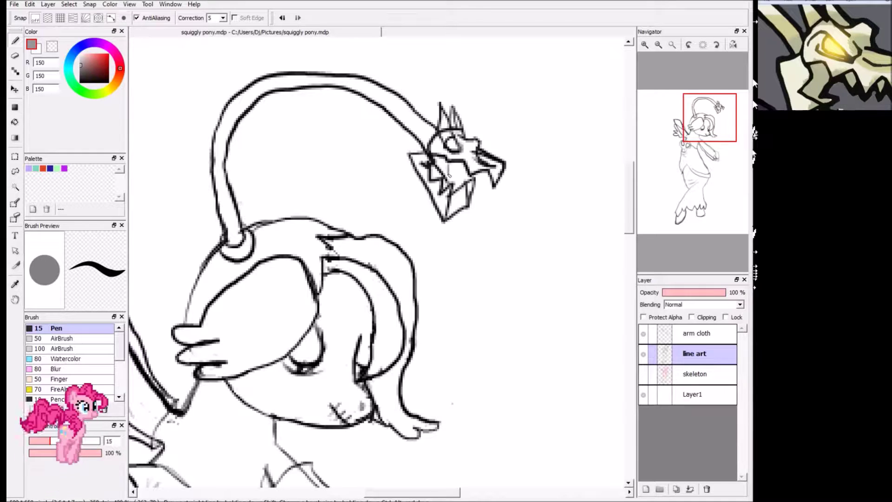
pyautogui.moveTo(449, 175); pyautogui.dragTo(462, 187)
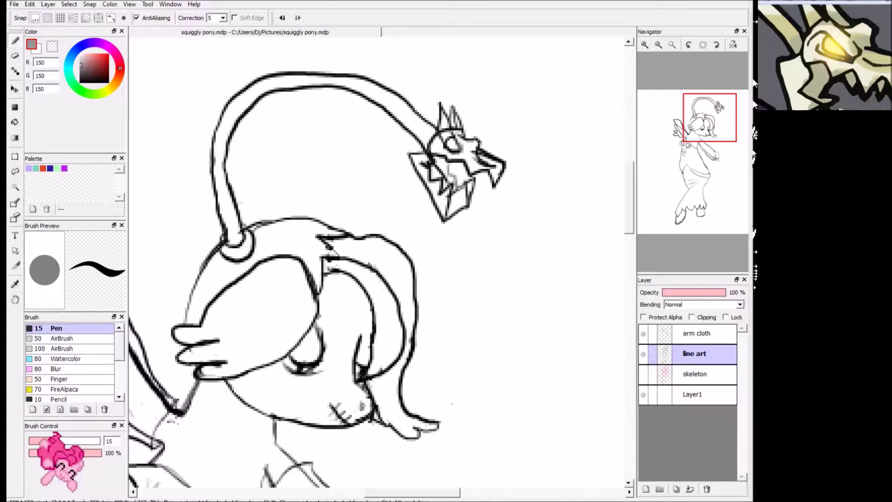
pyautogui.hotkey('ctrl', 'z')
pyautogui.hotkey('ctrl', 'z')
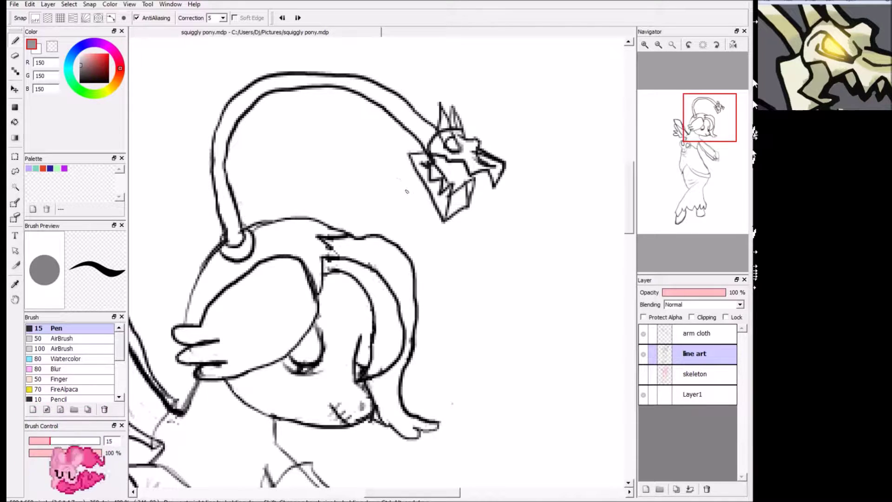
# Set the line color to black (RGB 0, 0, 0) and draw extra teeth inside the mouth and behind the upper jaw's front fang.
pyautogui.click(81, 83)
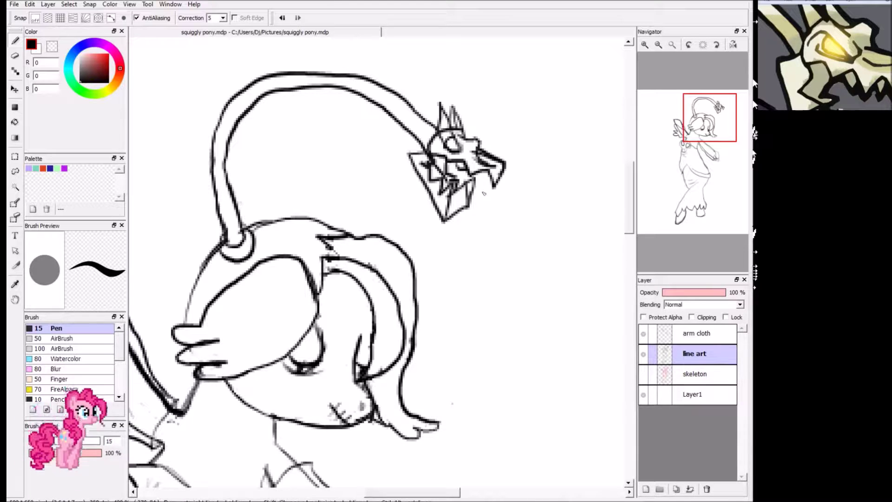
pyautogui.moveTo(840, 109); pyautogui.dragTo(805, 108)
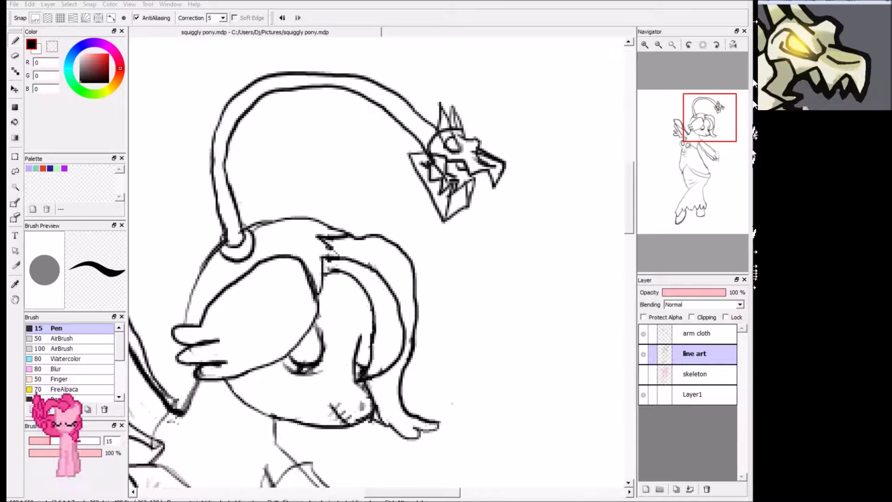
pyautogui.click(482, 178)
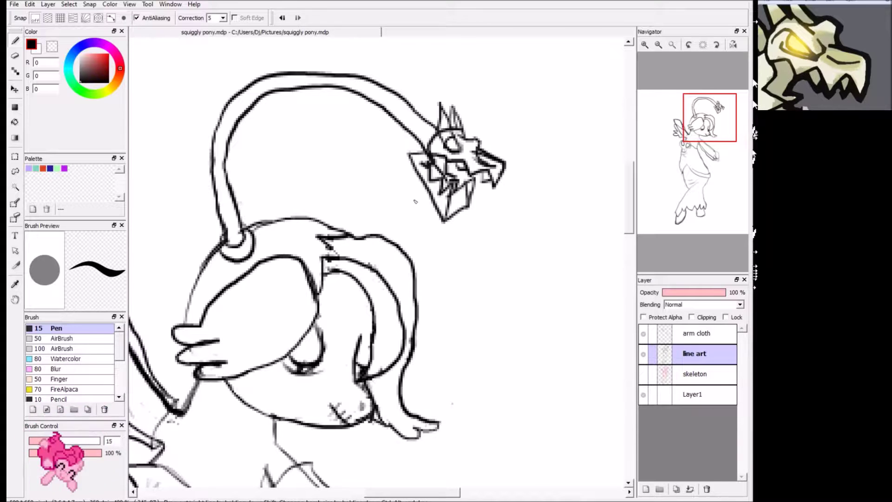
# Erase the stray diagonal line crossing the back of the dragon skull's open mouth, between jaw hinge and teeth.
pyautogui.moveTo(697, 153); pyautogui.dragTo(720, 125)
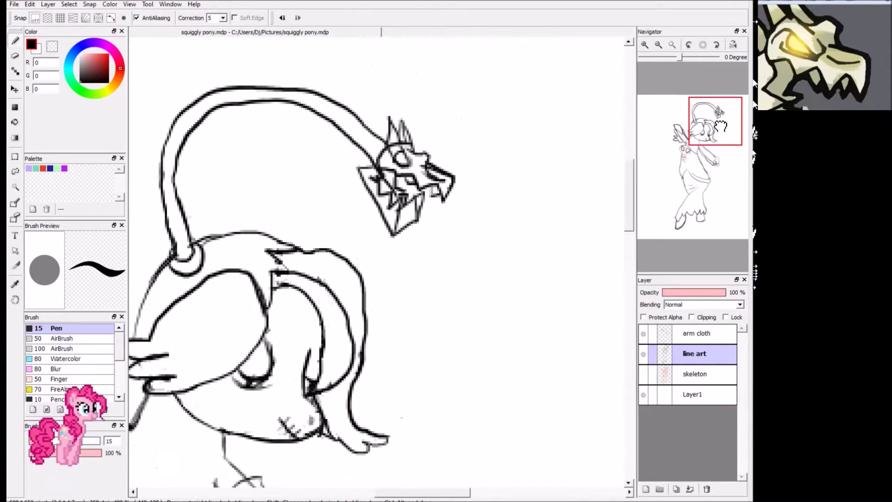
pyautogui.scroll(-3, 388, 319)
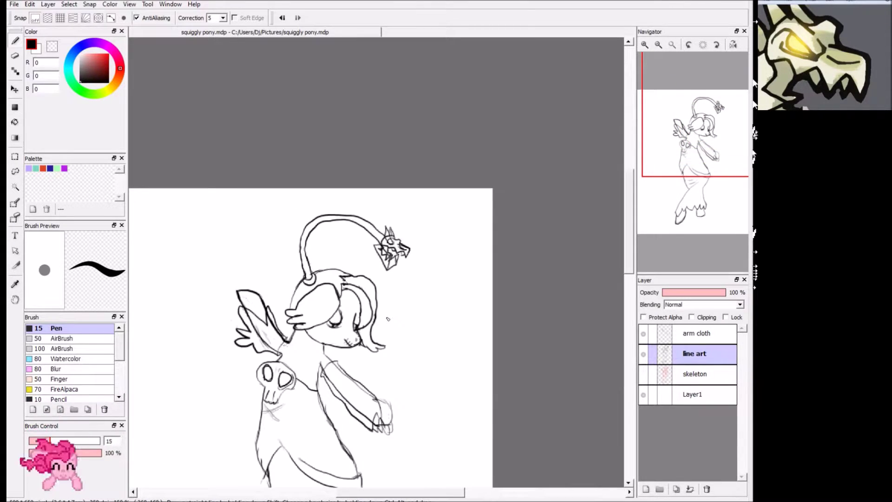
pyautogui.scroll(2, 388, 319)
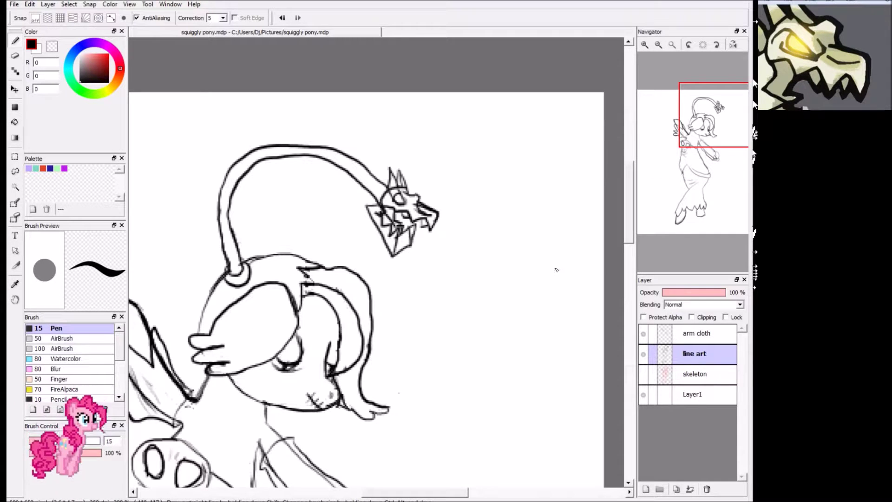
pyautogui.moveTo(733, 139); pyautogui.dragTo(726, 146)
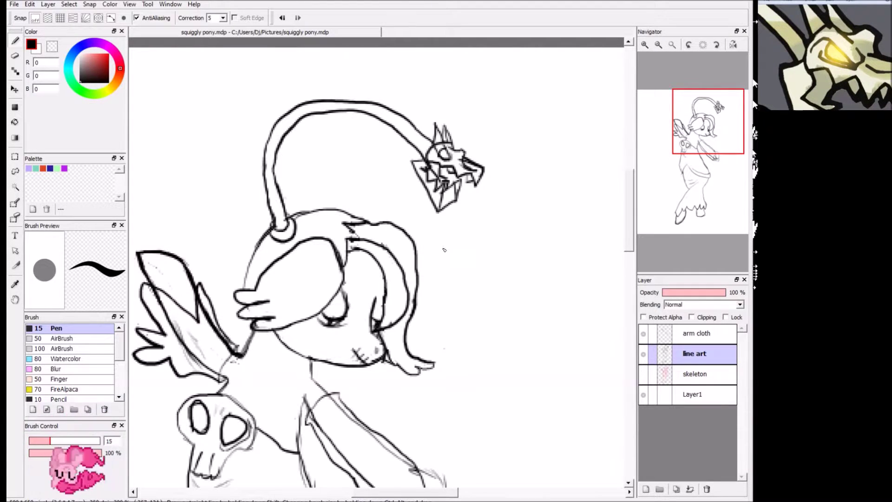
pyautogui.scroll(4, 421, 197)
pyautogui.moveTo(718, 126); pyautogui.dragTo(718, 113)
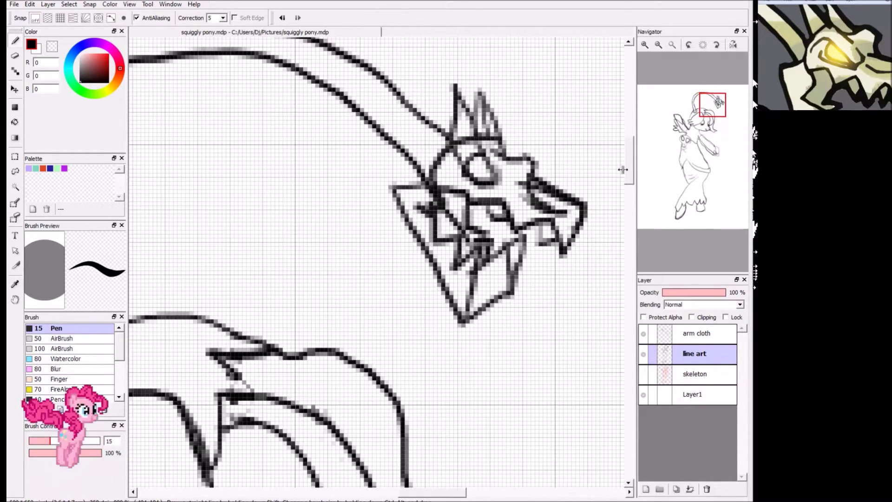
pyautogui.click(15, 57)
pyautogui.moveTo(450, 210)
pyautogui.mouseDown()
pyautogui.moveTo(453, 217)
pyautogui.moveTo(467, 244)
pyautogui.mouseUp()
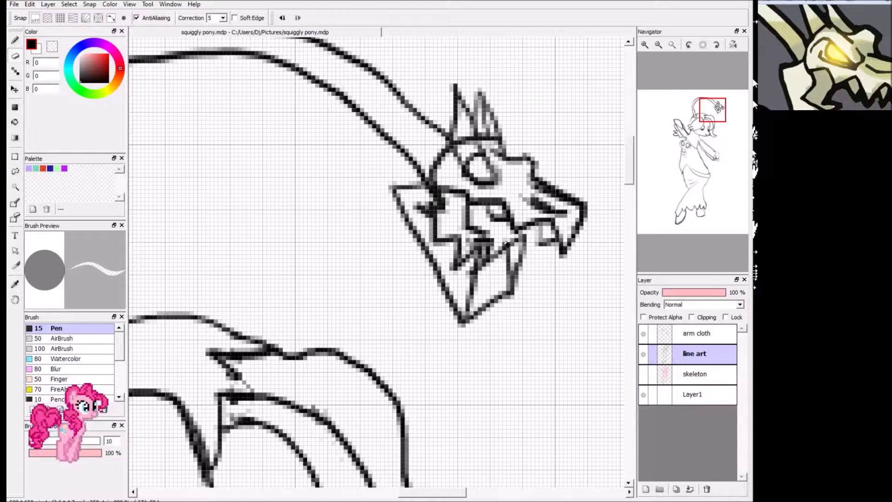
# Thicken the inner front edge of the skull's eye socket with the Pen to form a slanted, angry eye shape.
pyautogui.scroll(-1, 483, 313)
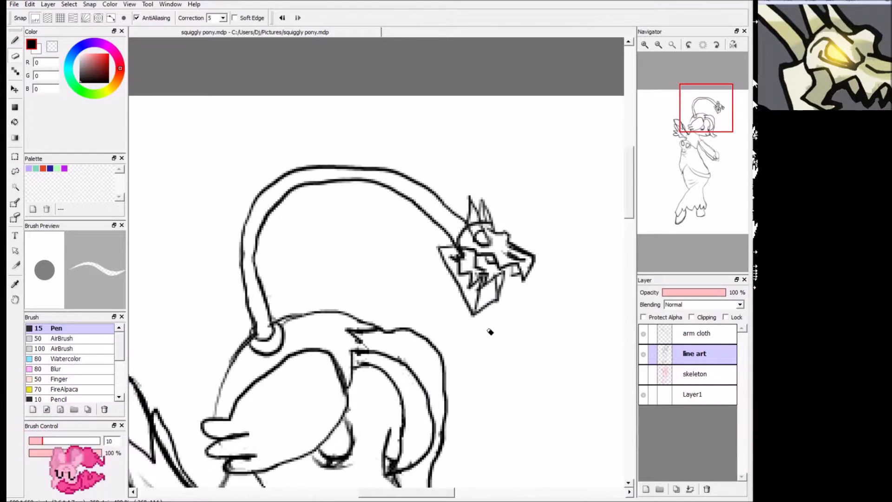
pyautogui.scroll(-1, 488, 330)
pyautogui.moveTo(696, 127)
pyautogui.moveTo(695, 128)
pyautogui.mouseDown()
pyautogui.moveTo(691, 155)
pyautogui.moveTo(704, 141)
pyautogui.mouseUp()
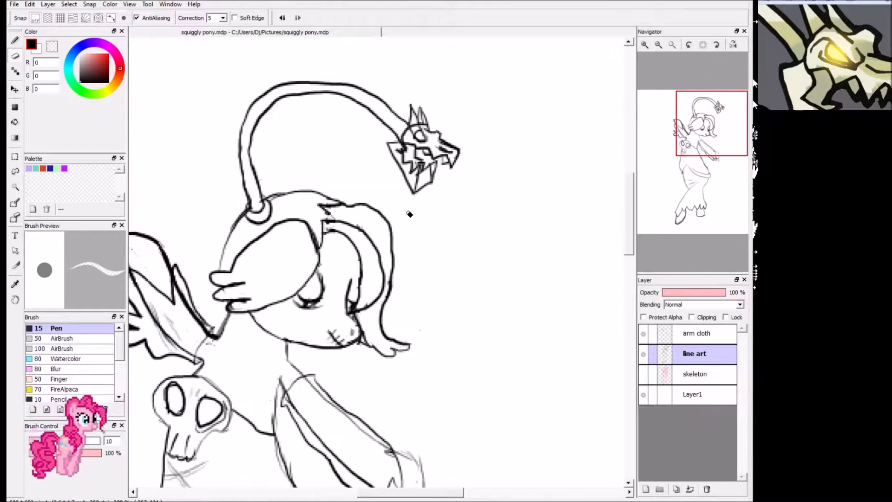
pyautogui.moveTo(681, 164)
pyautogui.moveTo(681, 164); pyautogui.dragTo(706, 122)
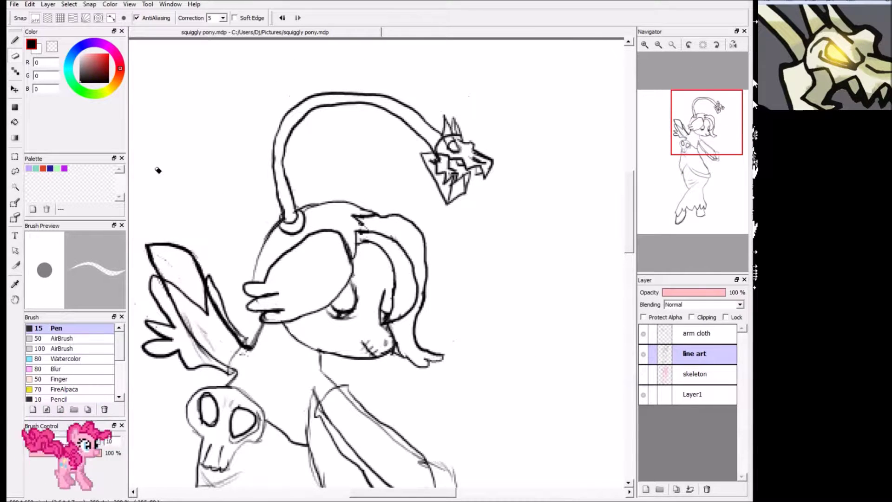
pyautogui.click(15, 40)
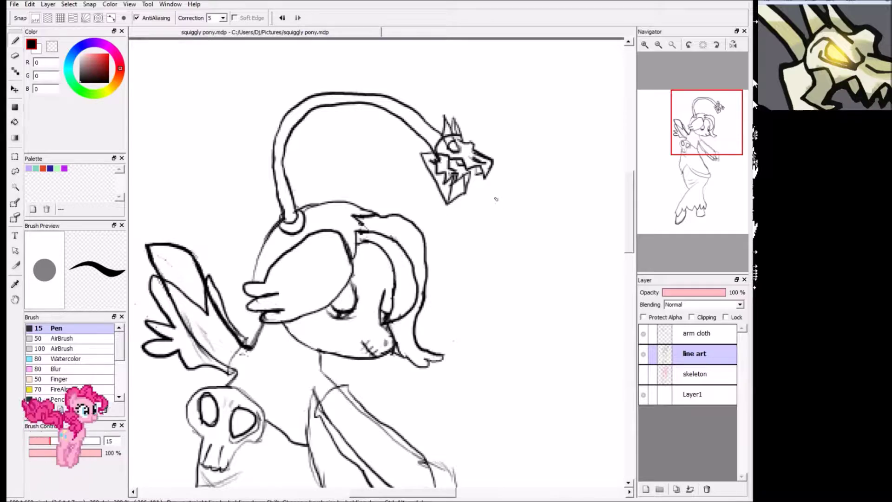
pyautogui.scroll(4, 486, 222)
pyautogui.moveTo(719, 124); pyautogui.dragTo(729, 110)
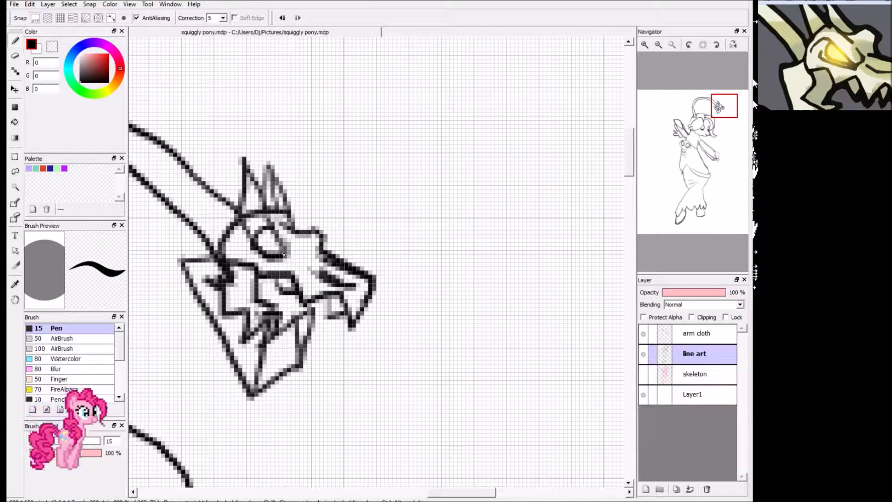
pyautogui.moveTo(285, 255); pyautogui.dragTo(265, 227)
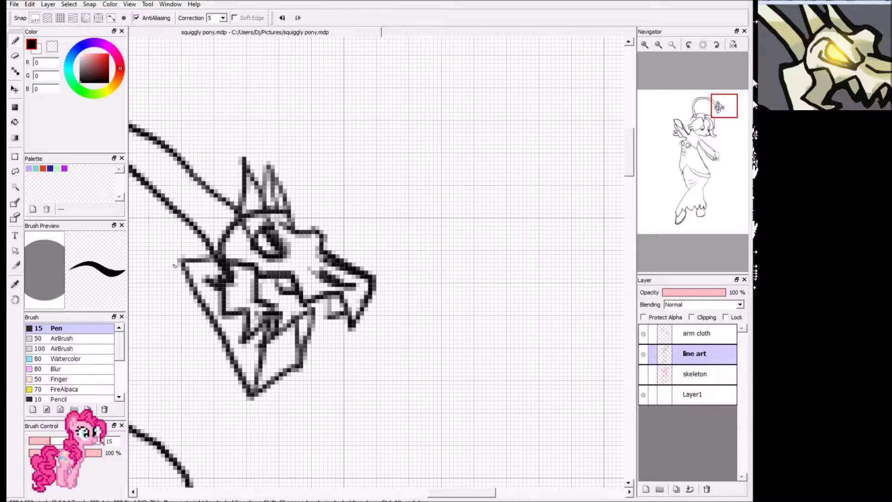
# Erase the excess ink at the top of the eye socket and the stray line above it, and return to the Pen.
pyautogui.click(15, 56)
pyautogui.moveTo(271, 230)
pyautogui.mouseDown()
pyautogui.moveTo(269, 221)
pyautogui.moveTo(272, 232)
pyautogui.mouseUp()
pyautogui.click(15, 41)
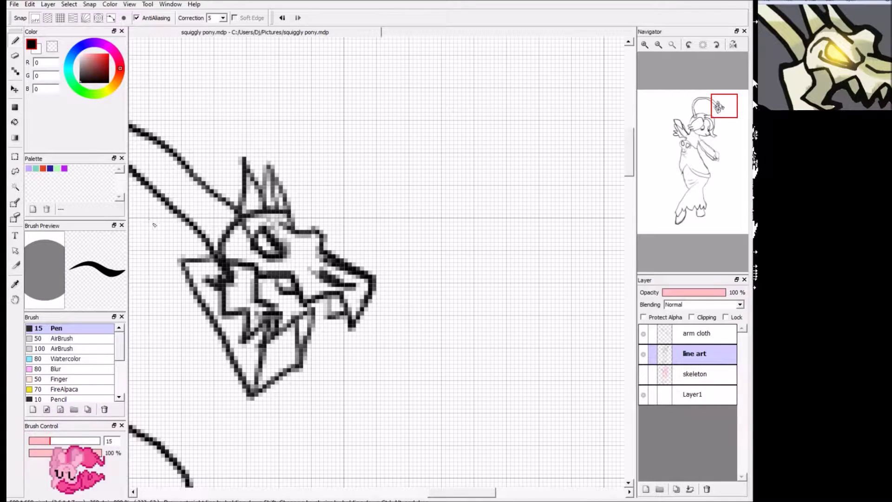
pyautogui.click(15, 56)
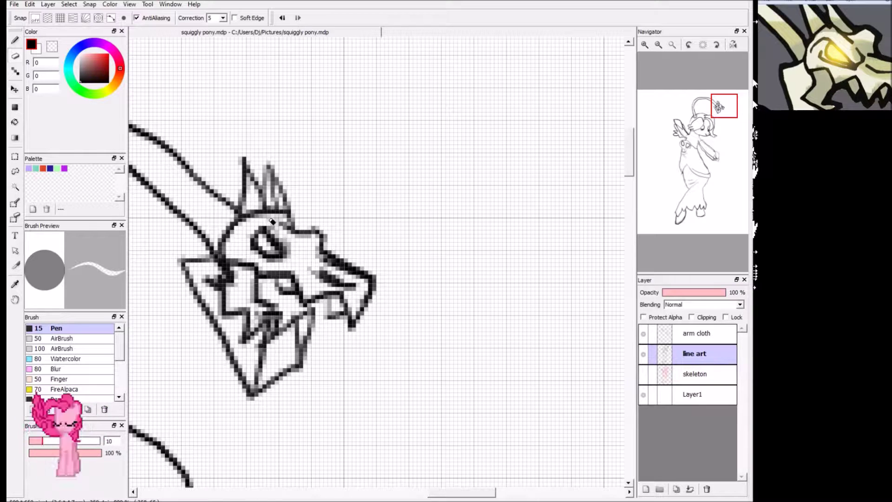
pyautogui.click(14, 40)
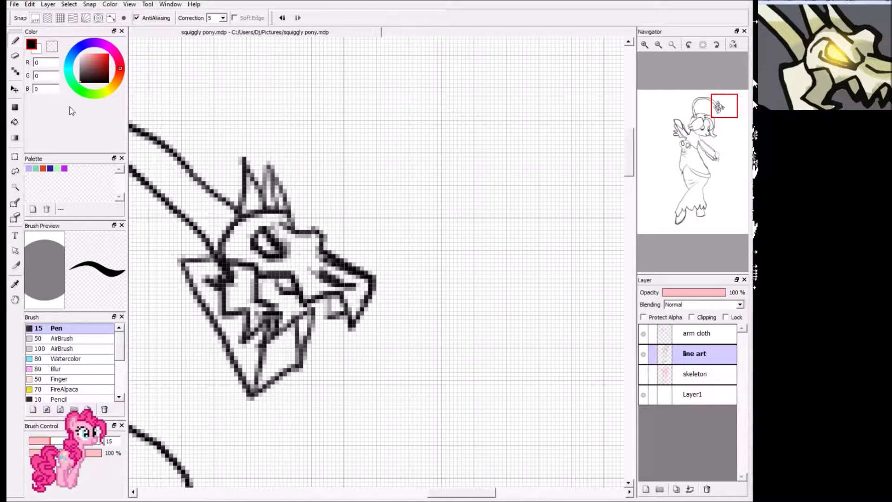
# Draw a curved brow line around the back and top of the dragon skull's eye socket with the Pen.
pyautogui.moveTo(240, 240); pyautogui.dragTo(254, 227)
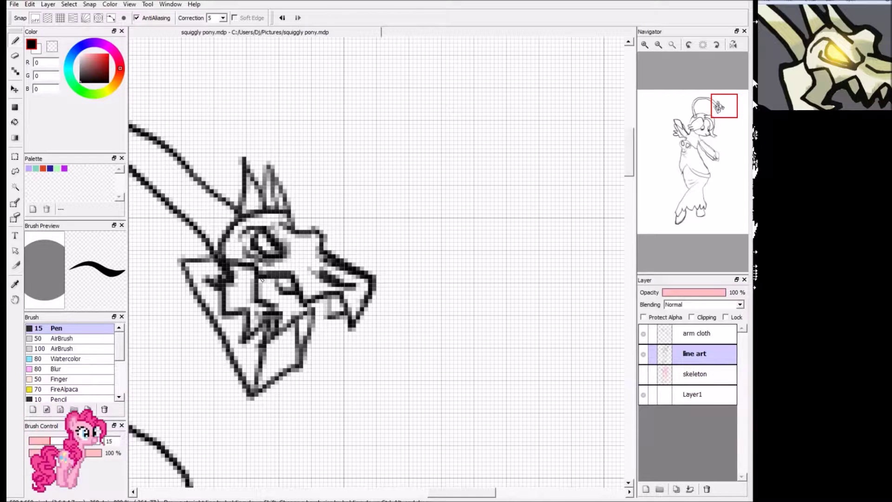
# Examine the whole pony drawing, hiding and showing the line art layer to check which lines belong to it.
pyautogui.scroll(-2, 318, 320)
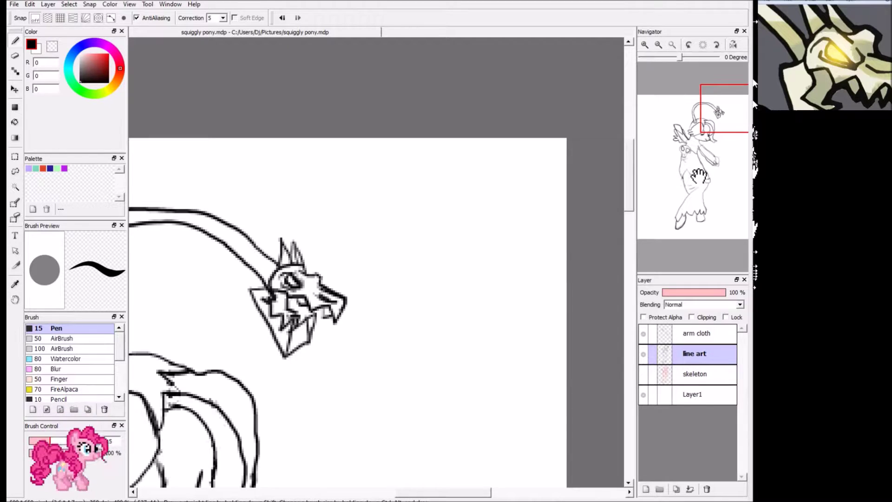
pyautogui.moveTo(715, 124); pyautogui.dragTo(695, 165)
pyautogui.scroll(-3, 695, 165)
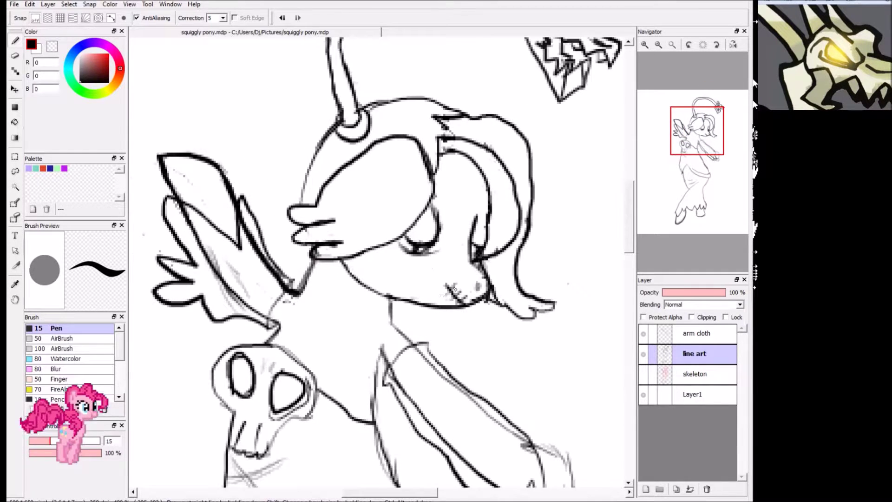
pyautogui.moveTo(722, 147); pyautogui.dragTo(746, 176)
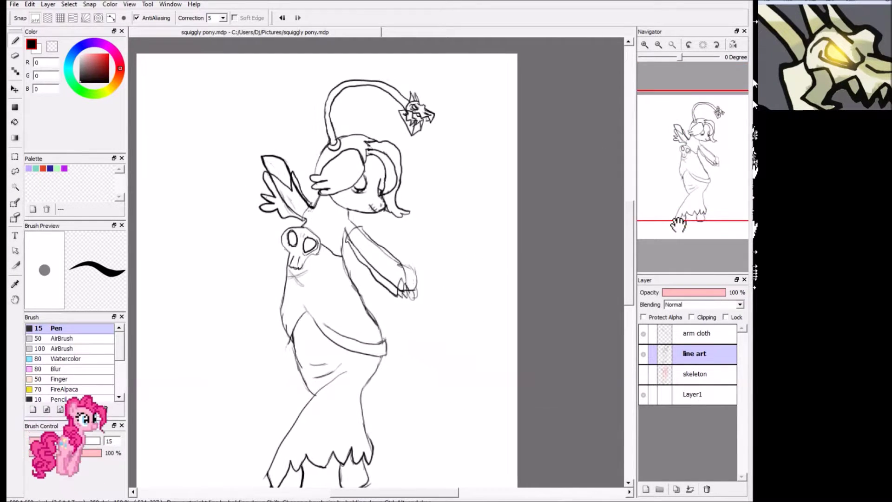
pyautogui.click(643, 353)
pyautogui.click(643, 353)
pyautogui.click(644, 353)
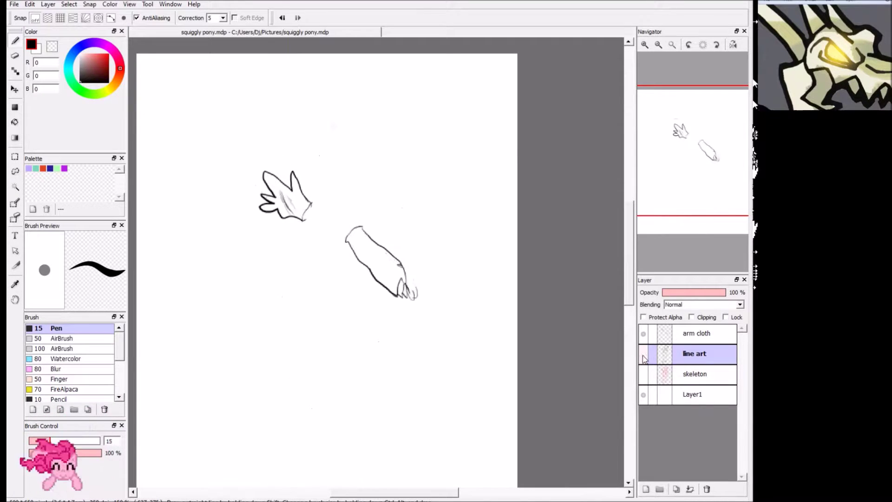
pyautogui.click(643, 354)
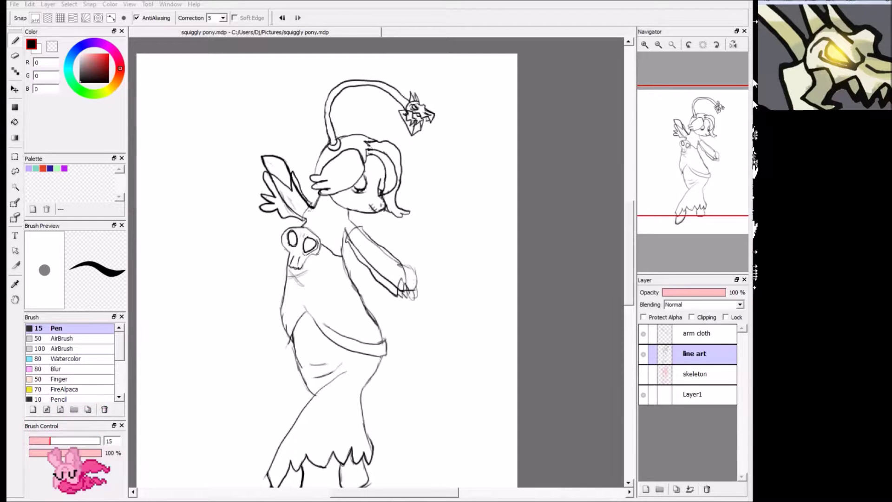
pyautogui.click(288, 26)
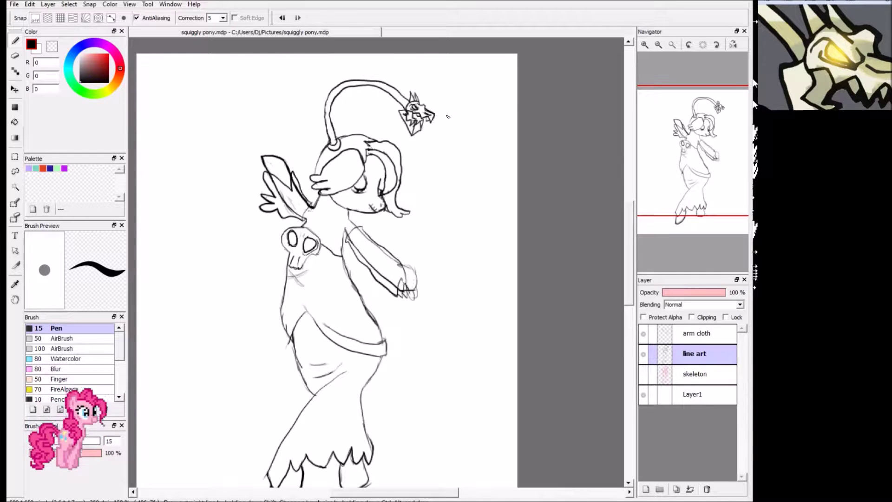
pyautogui.scroll(2, 425, 106)
pyautogui.scroll(-1, 403, 105)
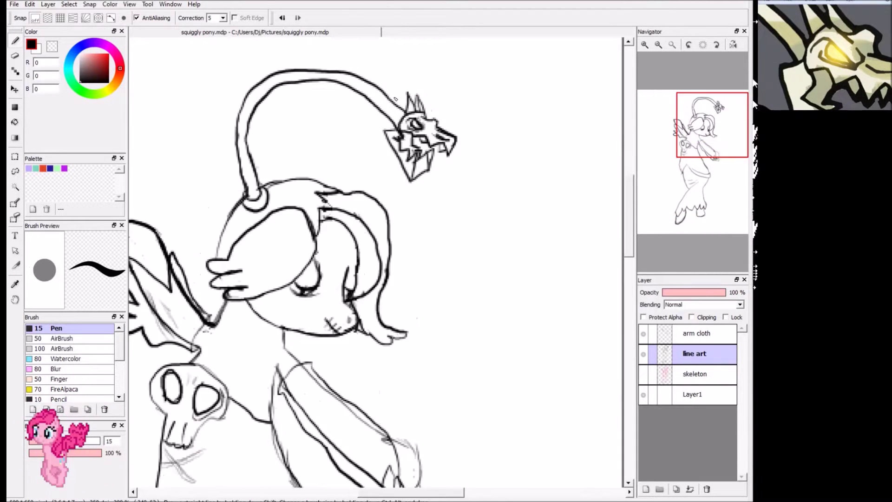
pyautogui.scroll(4, 374, 76)
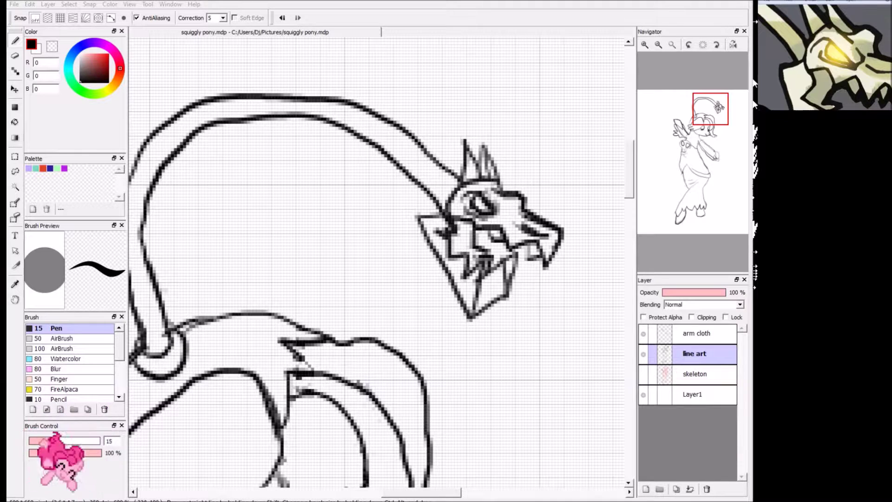
pyautogui.click(357, 240)
pyautogui.scroll(-2, 353, 246)
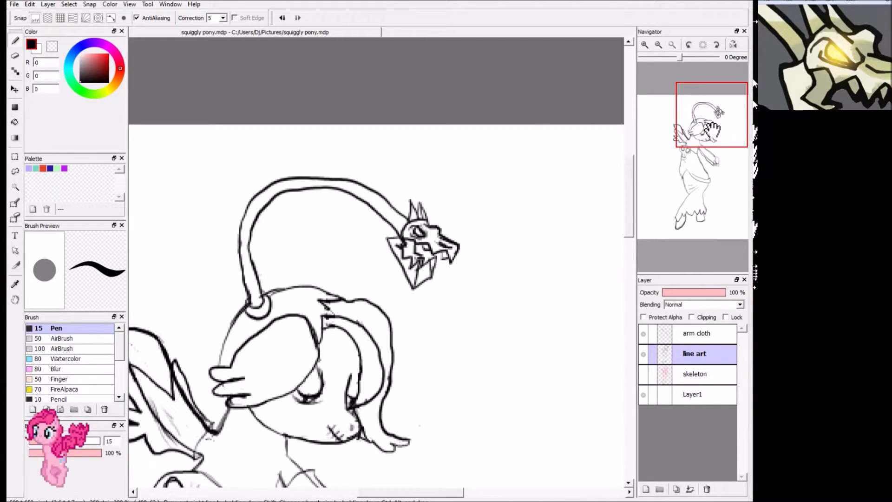
pyautogui.click(754, 82)
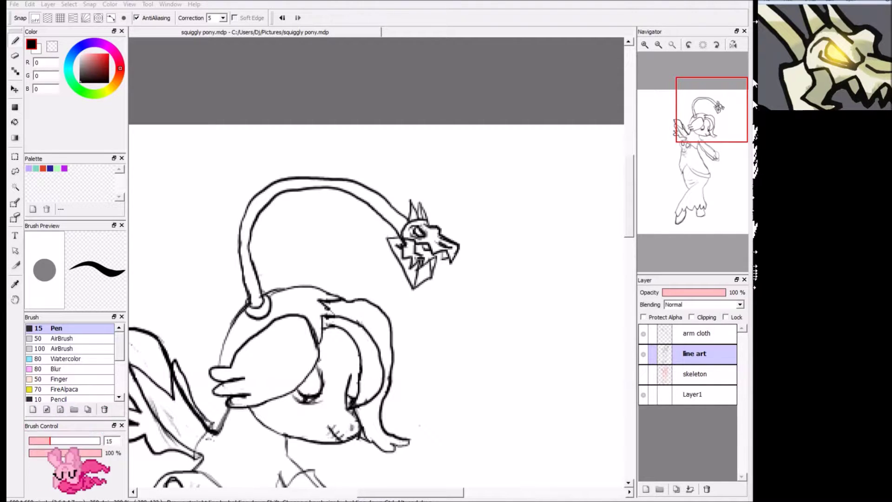
pyautogui.click(448, 342)
pyautogui.moveTo(448, 343); pyautogui.dragTo(436, 306)
pyautogui.hotkey('ctrl', 'z')
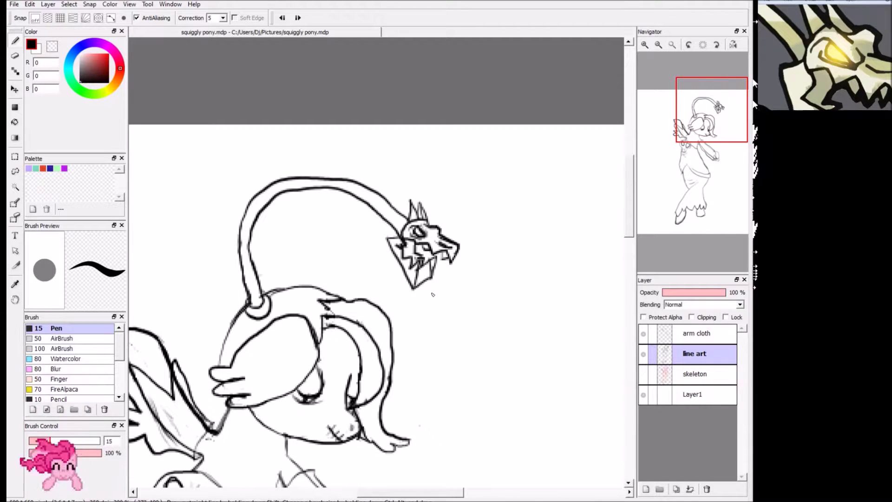
# Erase the front tip and upper edge of the dragon skull's lower jaw.
pyautogui.moveTo(442, 270); pyautogui.dragTo(414, 222)
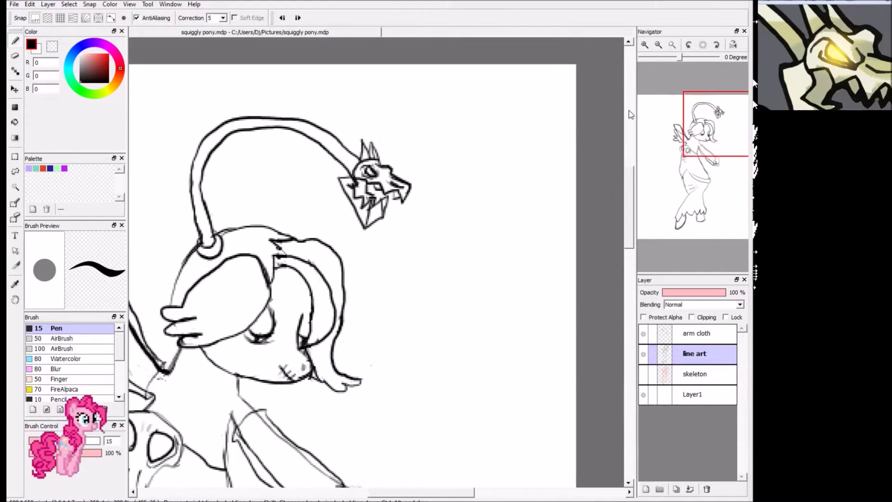
pyautogui.scroll(3, 374, 160)
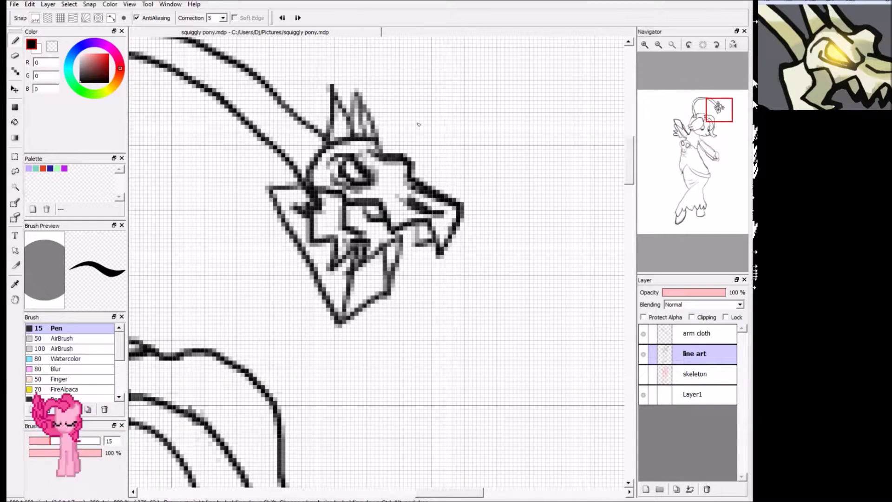
pyautogui.click(15, 55)
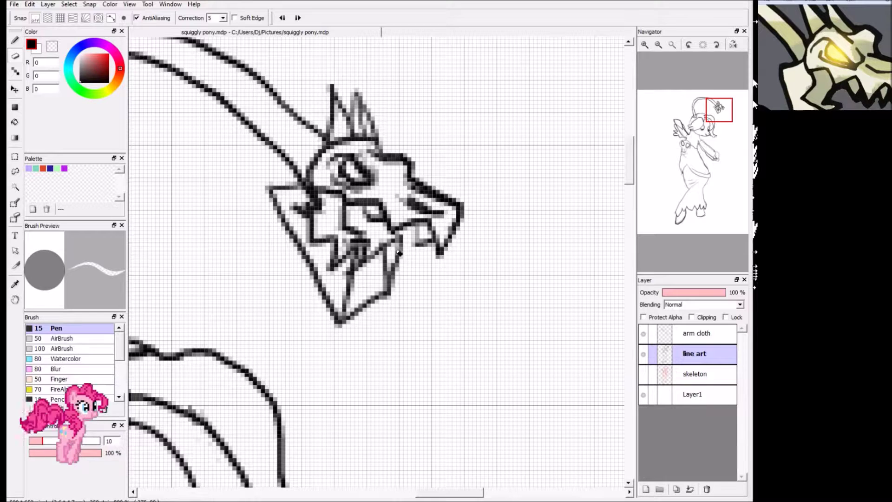
pyautogui.moveTo(399, 251)
pyautogui.mouseDown()
pyautogui.moveTo(399, 239)
pyautogui.moveTo(391, 286)
pyautogui.moveTo(397, 249)
pyautogui.mouseUp()
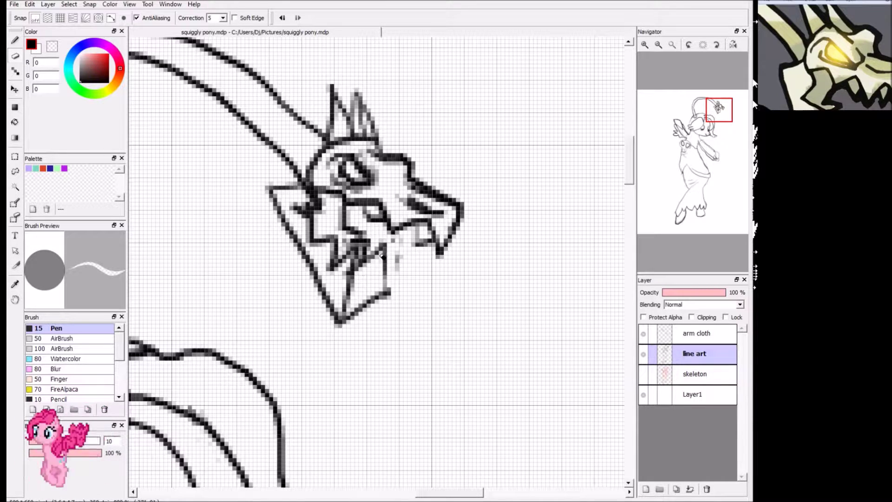
pyautogui.moveTo(380, 255)
pyautogui.mouseDown()
pyautogui.moveTo(389, 255)
pyautogui.moveTo(384, 279)
pyautogui.mouseUp()
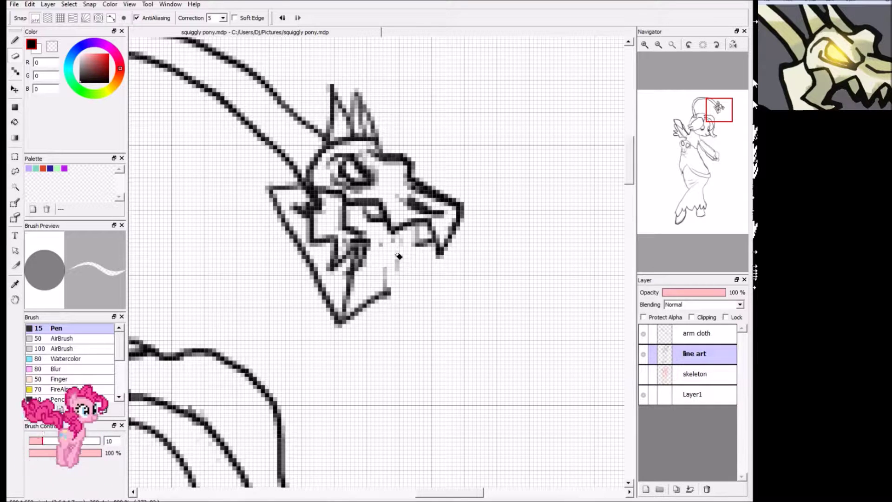
# Redraw the lower jaw's front with a pointed tip and slanted upper edge, erasing the excess ink inside it.
pyautogui.press('b')
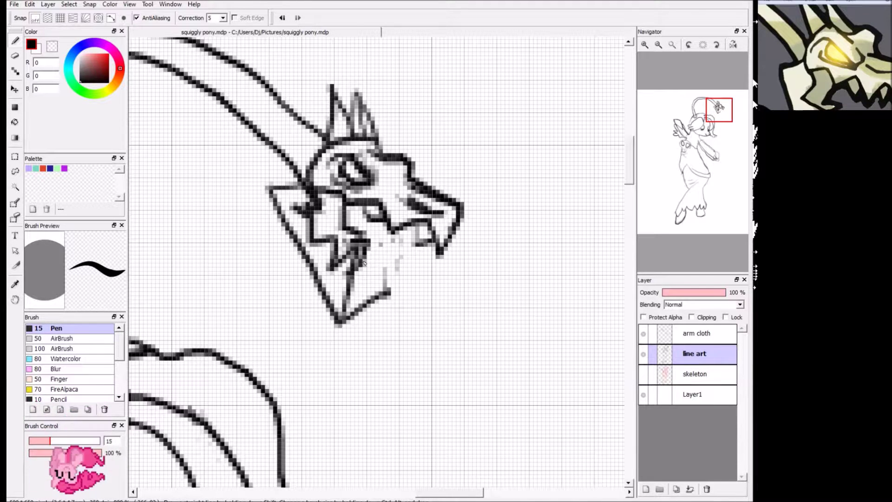
pyautogui.moveTo(364, 264); pyautogui.dragTo(389, 264)
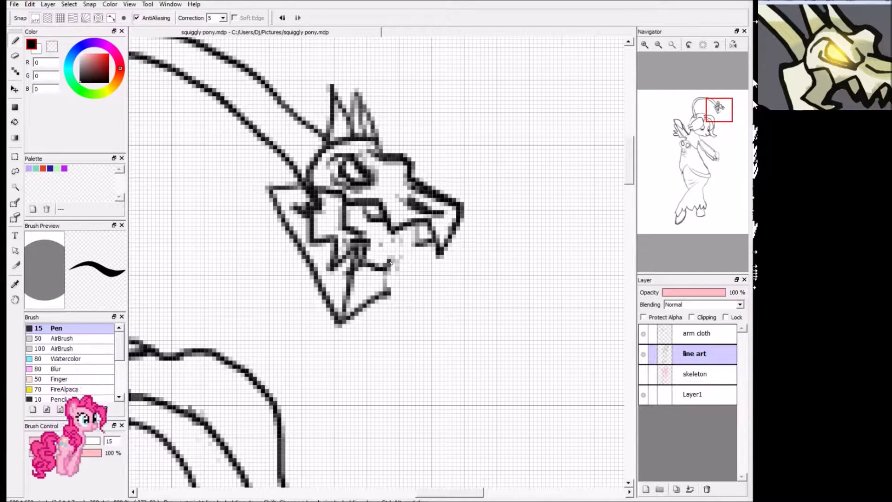
pyautogui.moveTo(390, 261)
pyautogui.mouseDown()
pyautogui.moveTo(383, 290)
pyautogui.moveTo(371, 268)
pyautogui.moveTo(389, 256)
pyautogui.mouseUp()
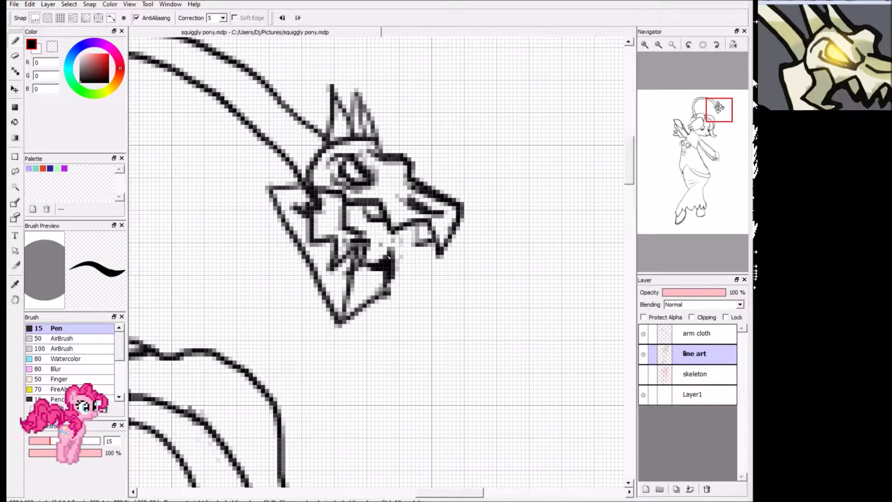
pyautogui.click(15, 56)
pyautogui.moveTo(380, 275); pyautogui.dragTo(383, 269)
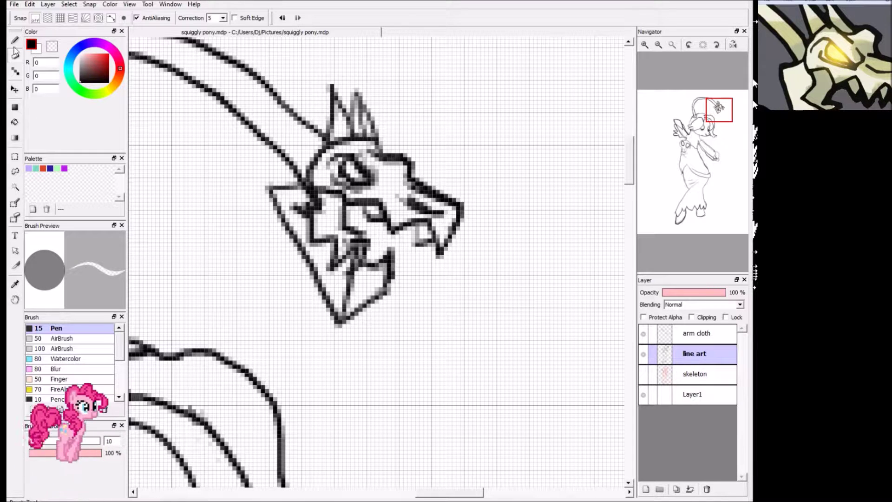
pyautogui.click(15, 40)
pyautogui.moveTo(352, 284); pyautogui.dragTo(385, 257)
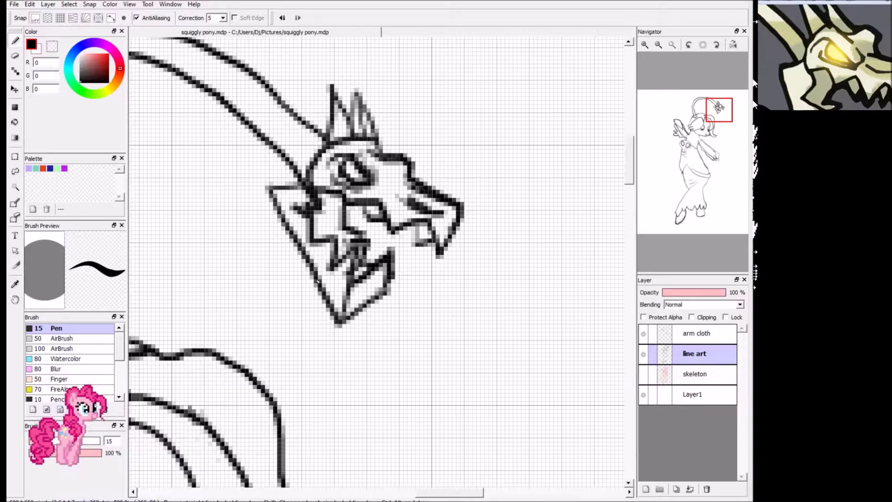
# Erase the stray gray and black pixels between the teeth above the lower jaw for cleaner tooth outlines.
pyautogui.click(15, 56)
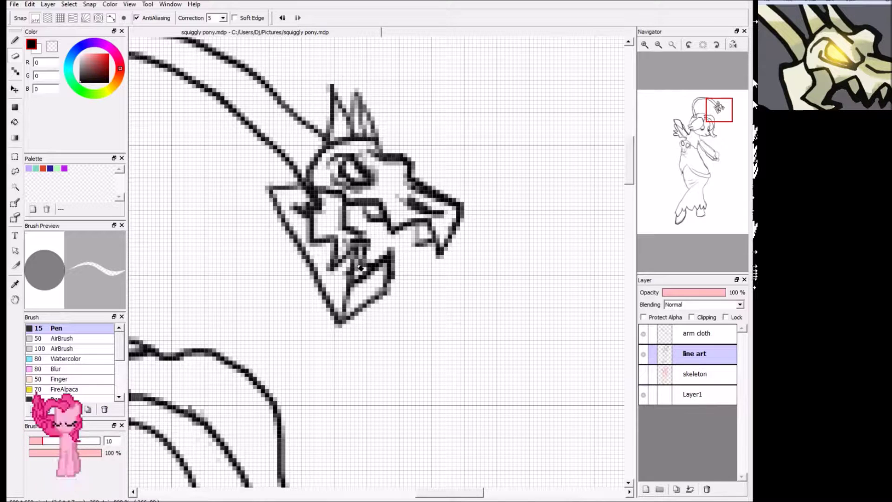
pyautogui.scroll(3, 347, 284)
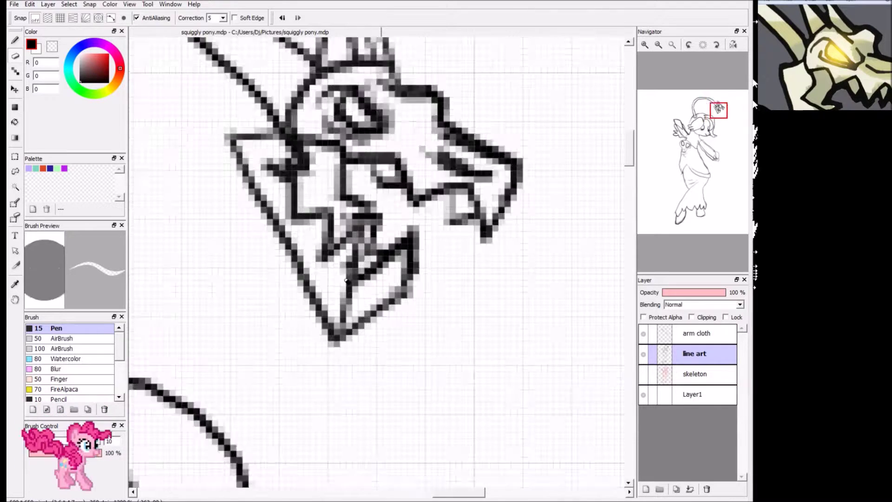
pyautogui.moveTo(385, 222)
pyautogui.mouseDown()
pyautogui.moveTo(381, 232)
pyautogui.moveTo(385, 214)
pyautogui.moveTo(377, 250)
pyautogui.moveTo(386, 191)
pyautogui.moveTo(359, 175)
pyautogui.mouseUp()
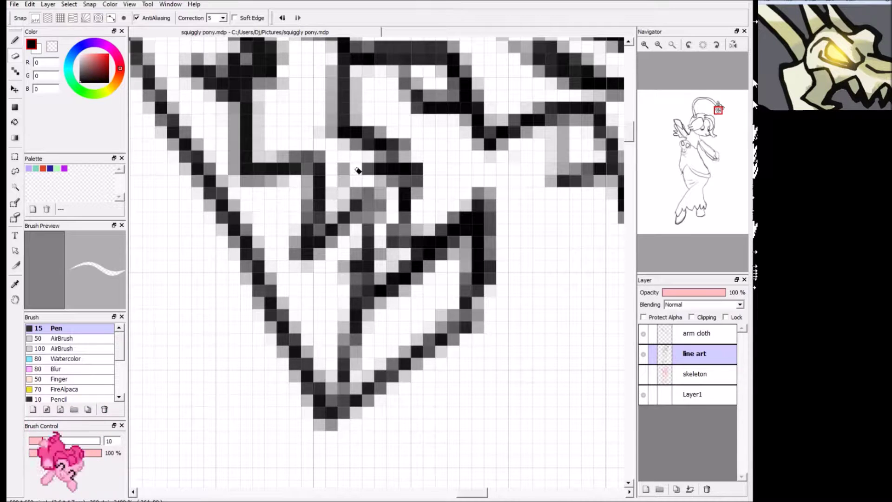
pyautogui.moveTo(367, 161)
pyautogui.mouseDown()
pyautogui.moveTo(368, 179)
pyautogui.moveTo(389, 199)
pyautogui.moveTo(388, 249)
pyautogui.moveTo(355, 174)
pyautogui.moveTo(342, 167)
pyautogui.moveTo(338, 200)
pyautogui.mouseUp()
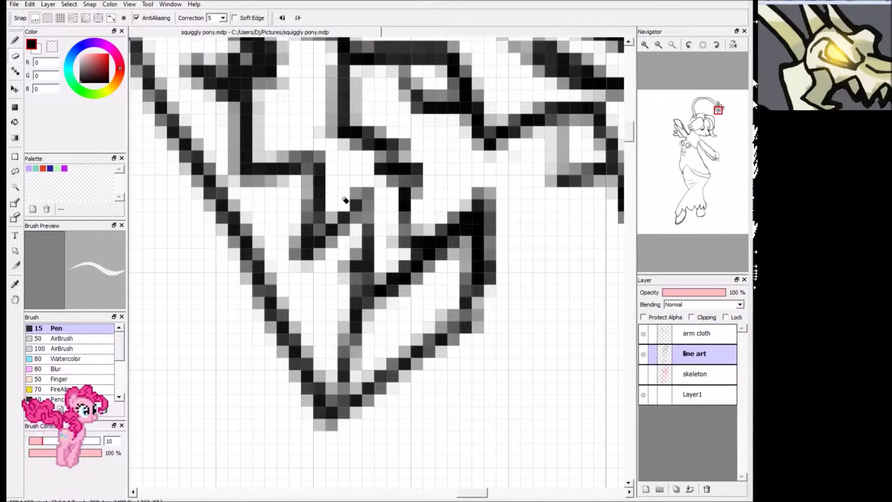
pyautogui.moveTo(327, 119); pyautogui.dragTo(322, 94)
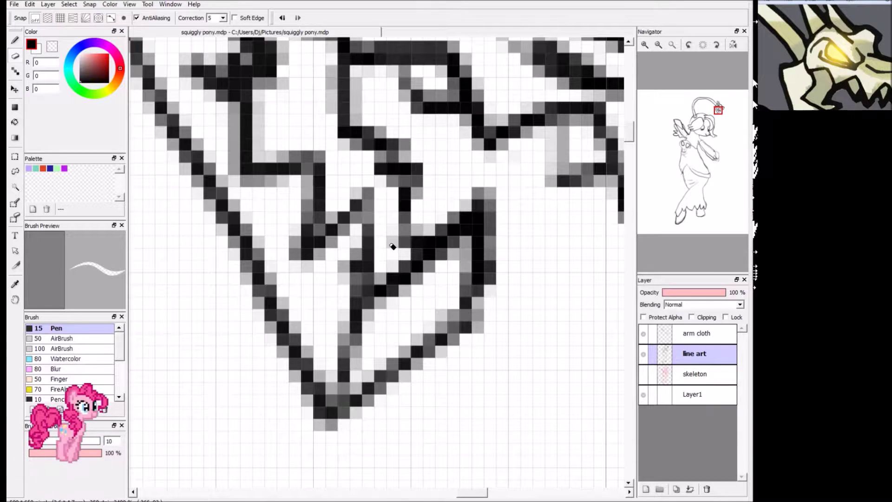
# Extend the front tooth line down to the lower jaw's edge and erase the diagonal segment beneath it.
pyautogui.scroll(-2, 389, 282)
pyautogui.scroll(-1, 390, 302)
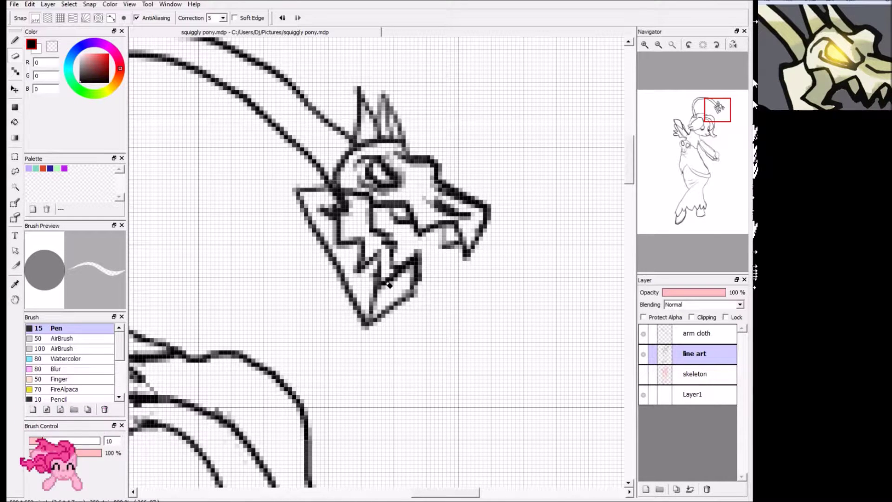
pyautogui.click(14, 40)
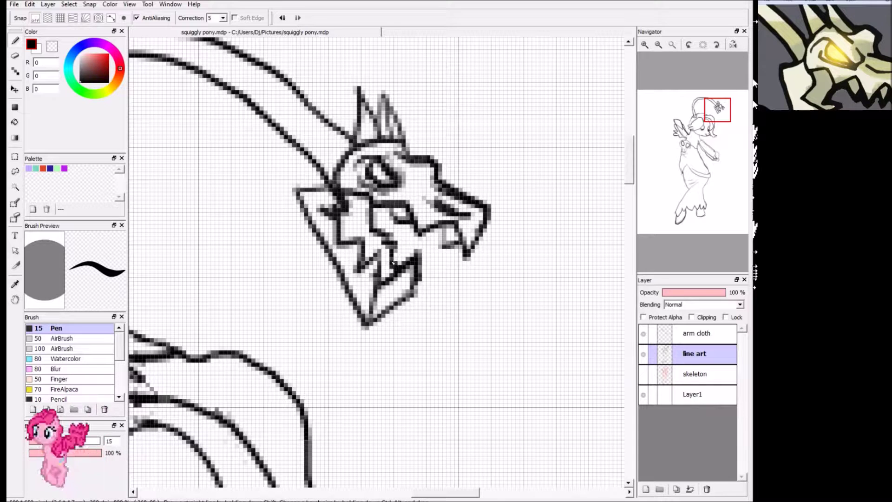
pyautogui.click(15, 56)
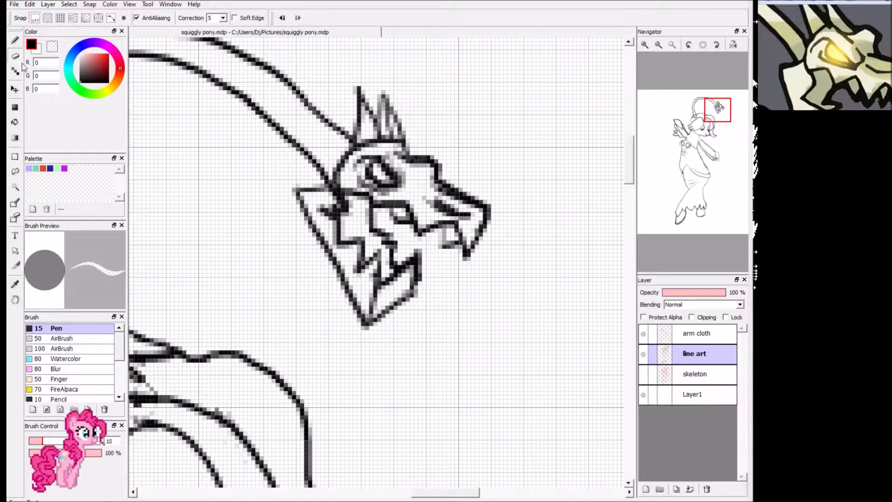
pyautogui.moveTo(389, 284); pyautogui.dragTo(385, 291)
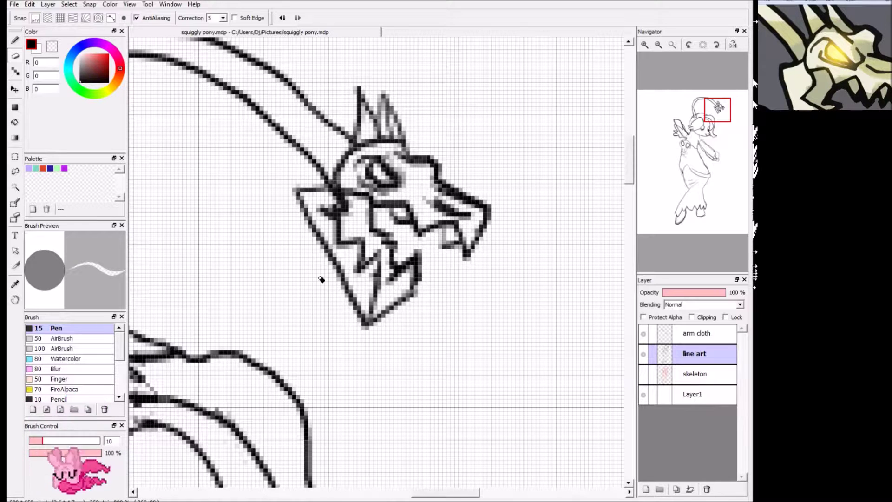
# Draw another pointed lower tooth and reinforce the inner jaw line to the bottom corner, thinning the excess ink with the Eraser.
pyautogui.click(15, 41)
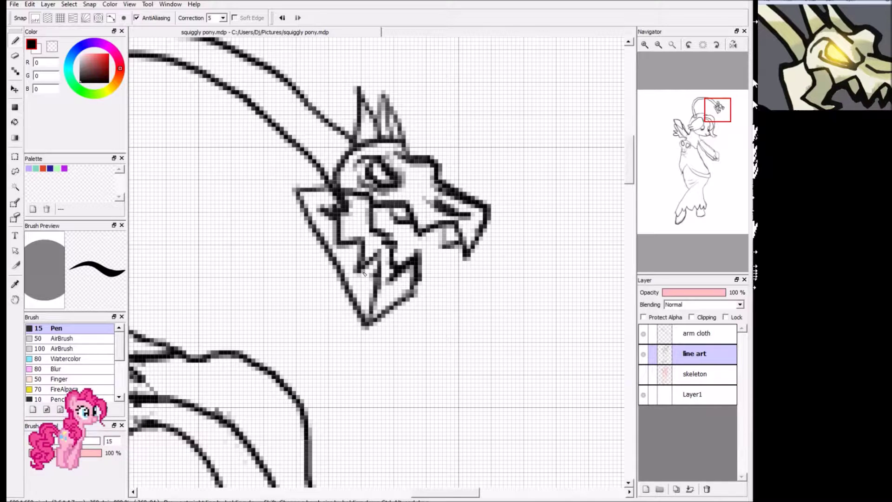
pyautogui.moveTo(361, 270)
pyautogui.mouseDown()
pyautogui.moveTo(365, 284)
pyautogui.moveTo(388, 261)
pyautogui.moveTo(374, 309)
pyautogui.mouseUp()
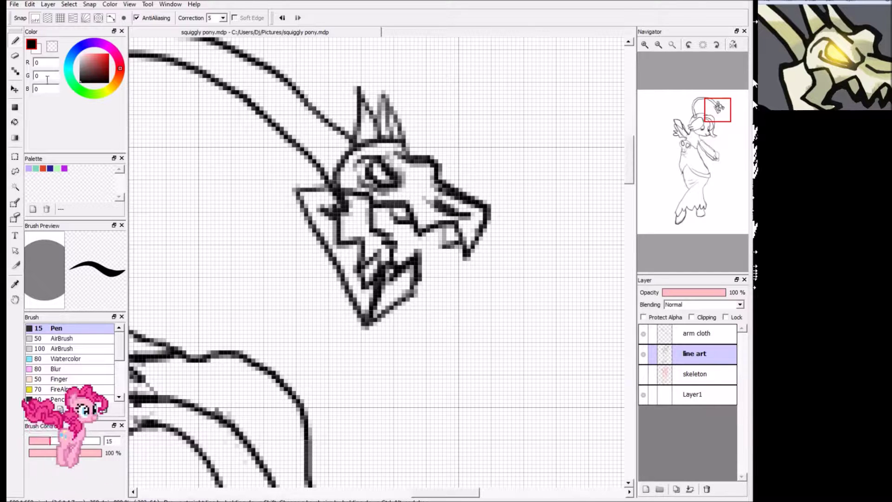
pyautogui.click(15, 56)
pyautogui.moveTo(370, 302)
pyautogui.mouseDown()
pyautogui.moveTo(380, 284)
pyautogui.moveTo(367, 305)
pyautogui.mouseUp()
pyautogui.scroll(2, 372, 314)
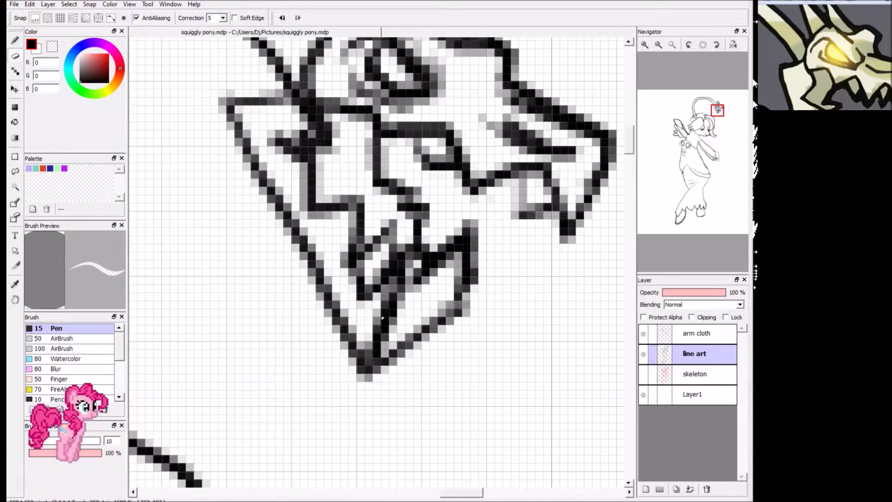
pyautogui.moveTo(386, 291)
pyautogui.mouseDown()
pyautogui.moveTo(385, 279)
pyautogui.moveTo(379, 314)
pyautogui.mouseUp()
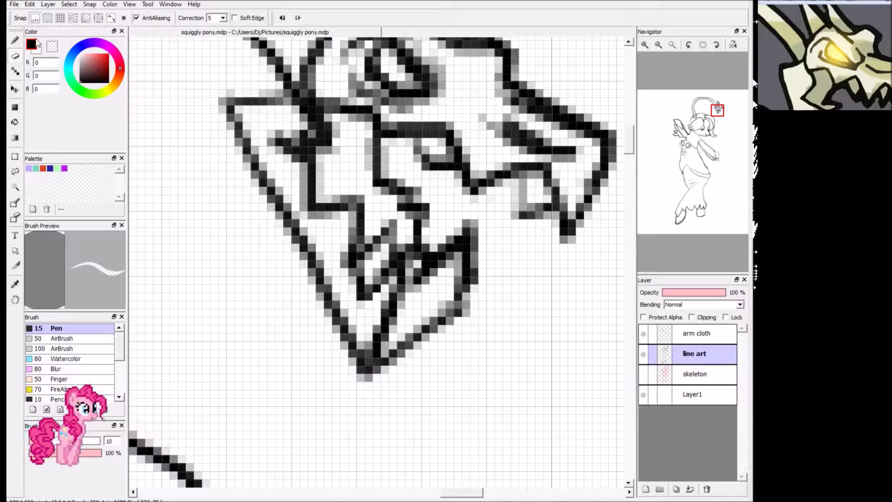
# Erase the excess ink between the lower teeth and the jaw's front edge, then redraw the short tooth line beside it with the Pen.
pyautogui.click(15, 41)
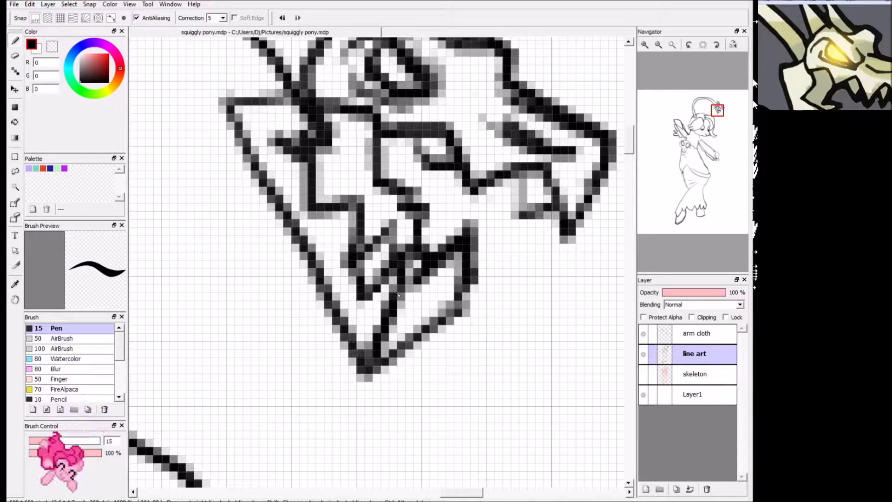
pyautogui.click(14, 55)
pyautogui.moveTo(437, 256)
pyautogui.mouseDown()
pyautogui.moveTo(415, 263)
pyautogui.moveTo(435, 254)
pyautogui.moveTo(408, 267)
pyautogui.moveTo(426, 252)
pyautogui.moveTo(412, 268)
pyautogui.moveTo(425, 260)
pyautogui.moveTo(429, 224)
pyautogui.mouseUp()
pyautogui.click(15, 41)
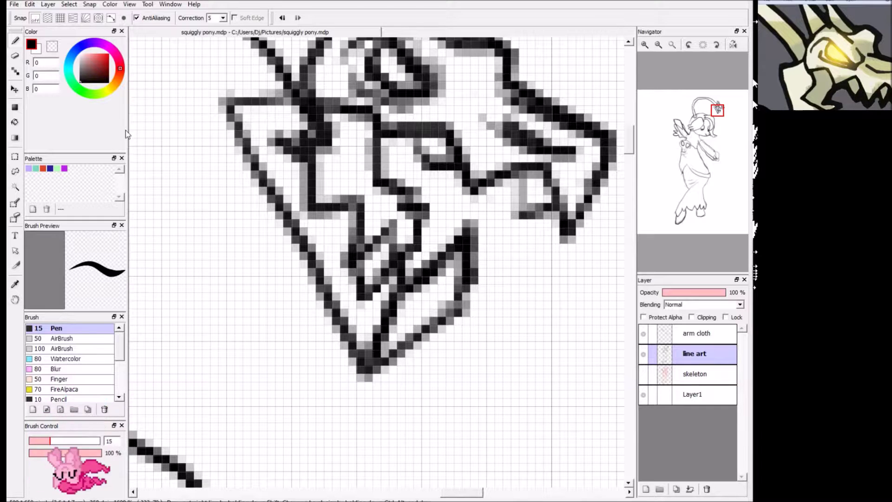
pyautogui.moveTo(416, 214); pyautogui.dragTo(411, 255)
# Draw thicker zigzag strokes along the dragon skull's inner lower teeth and erase the surplus ink inside them.
pyautogui.scroll(-2, 392, 278)
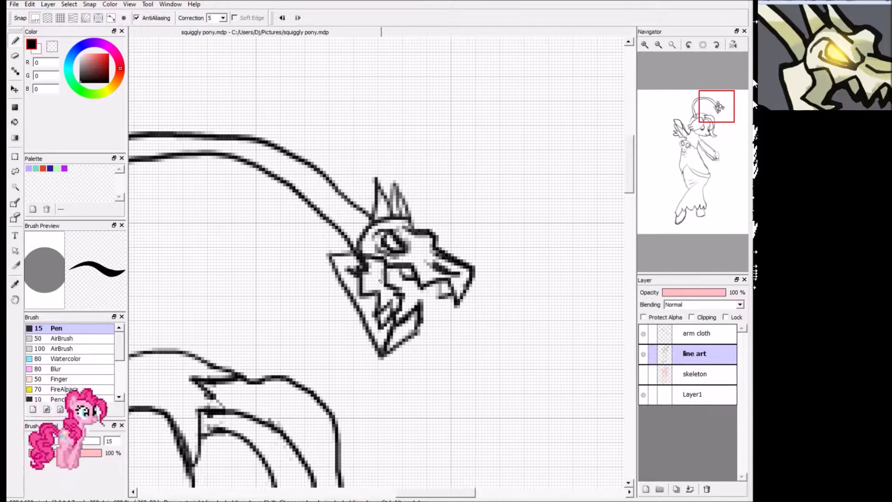
pyautogui.moveTo(385, 288); pyautogui.dragTo(393, 281)
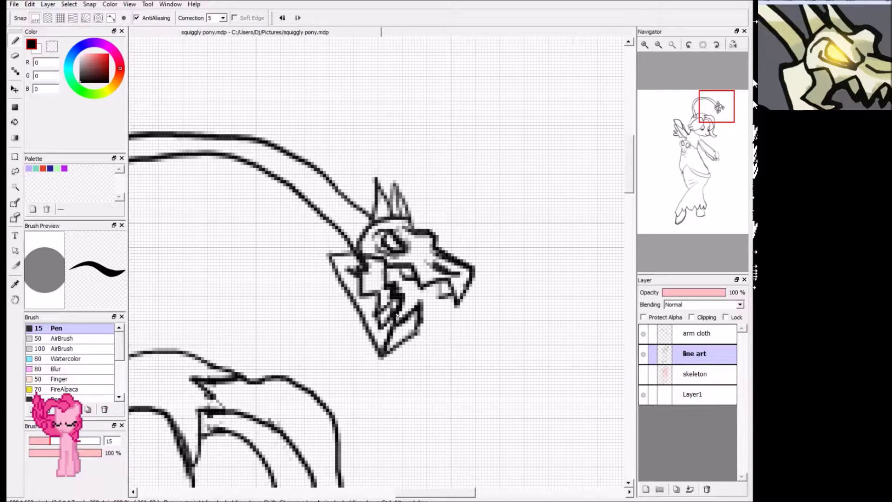
pyautogui.click(15, 56)
pyautogui.scroll(4, 352, 319)
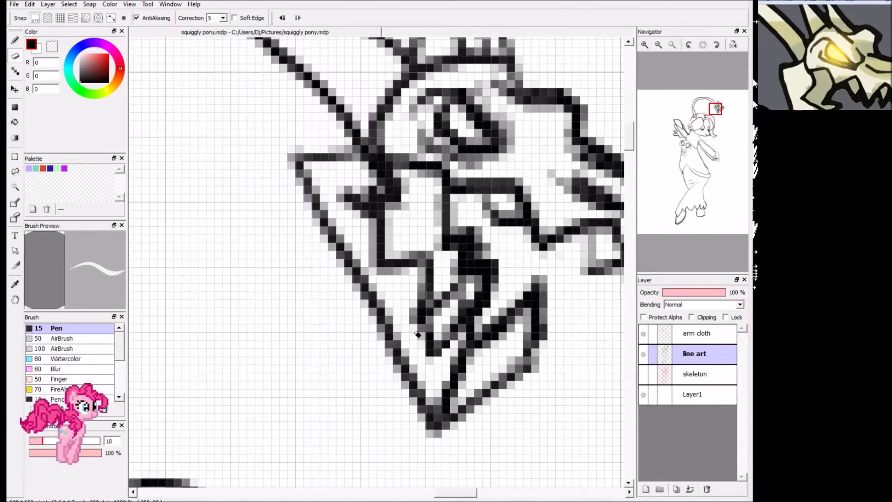
pyautogui.moveTo(453, 267)
pyautogui.mouseDown()
pyautogui.moveTo(465, 280)
pyautogui.moveTo(481, 274)
pyautogui.moveTo(473, 282)
pyautogui.moveTo(499, 269)
pyautogui.moveTo(494, 288)
pyautogui.moveTo(499, 277)
pyautogui.moveTo(483, 267)
pyautogui.moveTo(455, 265)
pyautogui.moveTo(468, 281)
pyautogui.mouseUp()
# Review the dragon skull at several zoom levels and examine the pony's head, hair and wing line art.
pyautogui.scroll(-2, 472, 281)
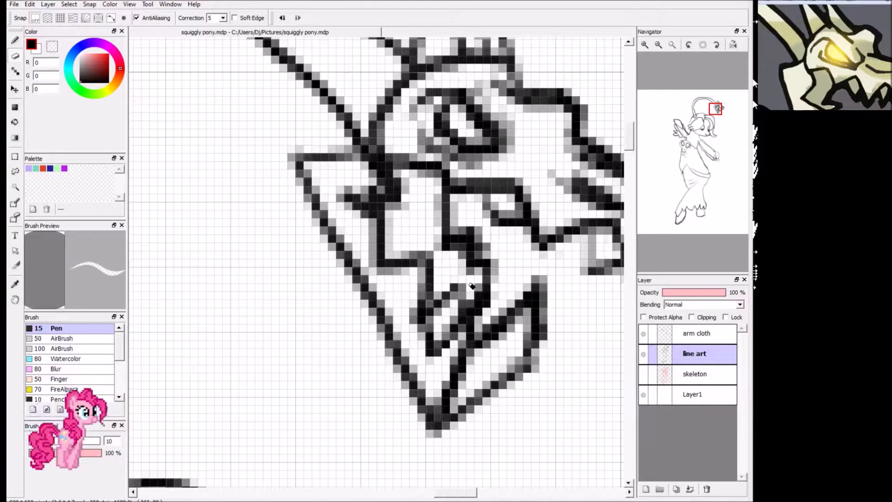
pyautogui.scroll(-2, 428, 377)
pyautogui.scroll(-1, 427, 376)
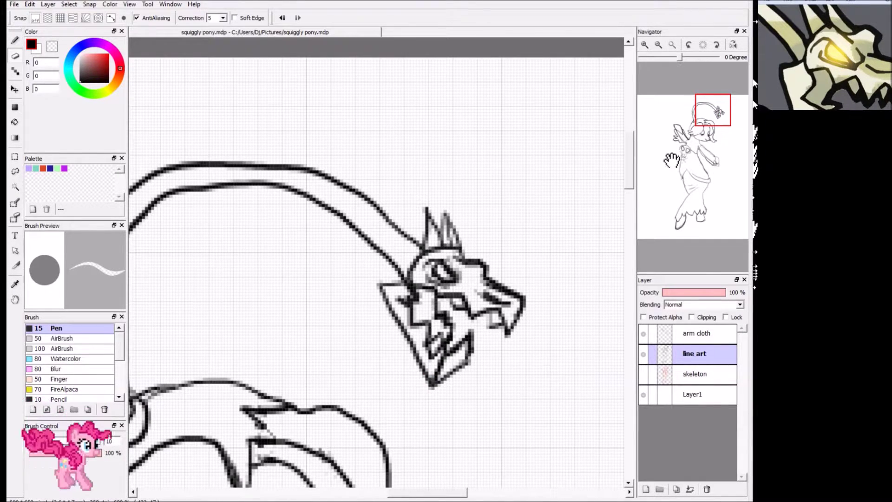
pyautogui.moveTo(715, 125)
pyautogui.mouseDown()
pyautogui.moveTo(721, 136)
pyautogui.moveTo(721, 124)
pyautogui.mouseUp()
pyautogui.scroll(-1, 420, 261)
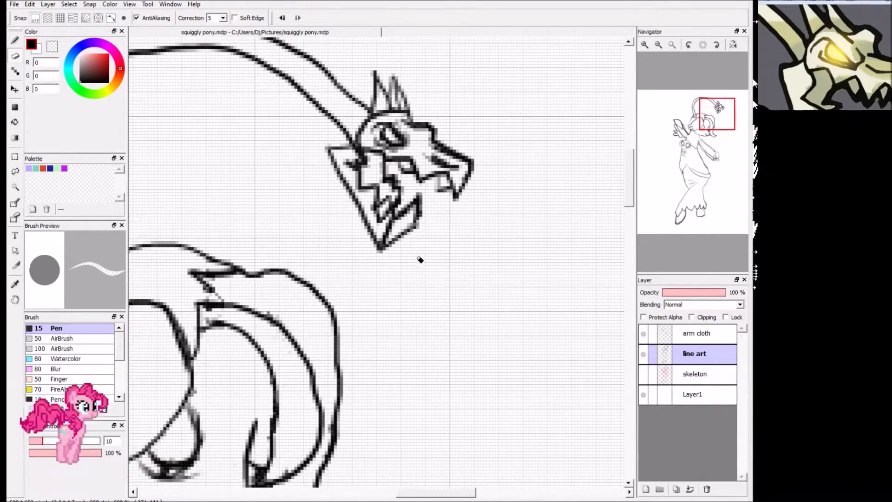
pyautogui.scroll(-1, 379, 283)
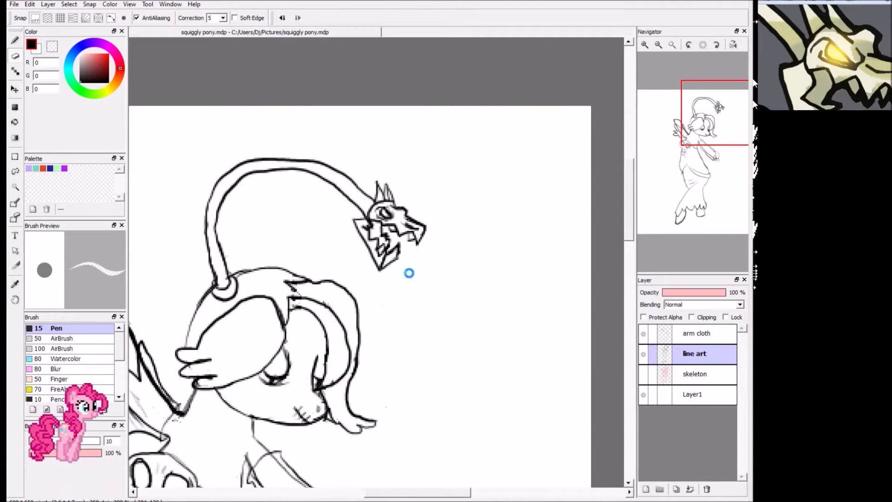
pyautogui.scroll(5, 409, 273)
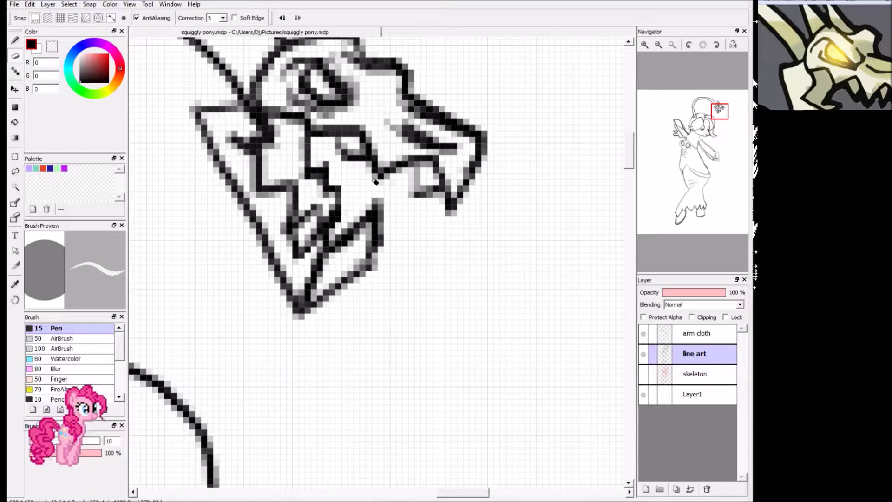
pyautogui.scroll(-3, 408, 226)
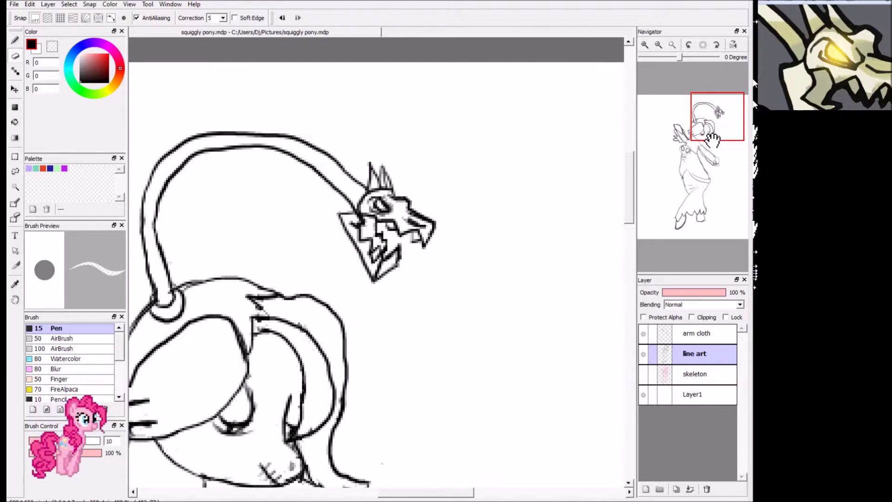
pyautogui.moveTo(699, 133); pyautogui.dragTo(670, 149)
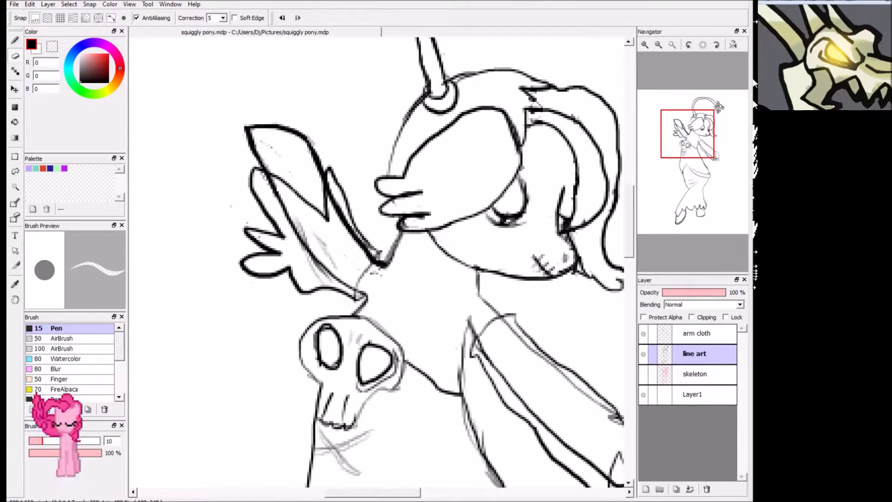
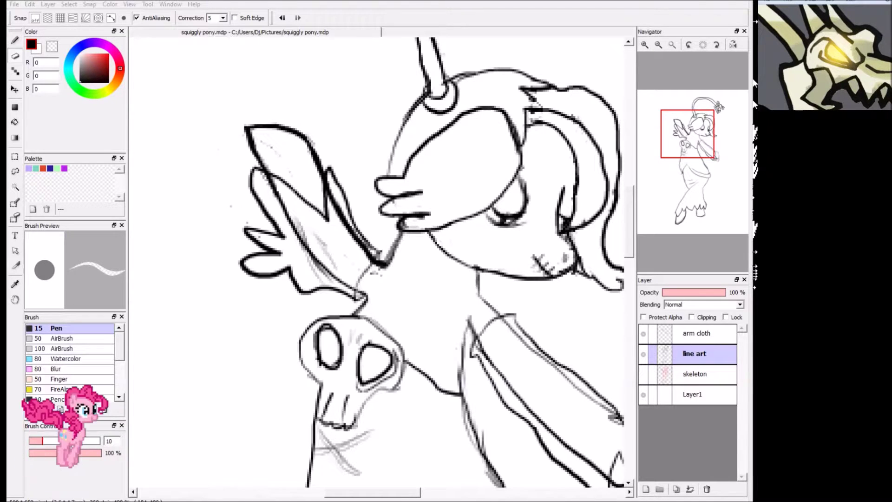
pyautogui.moveTo(688, 137); pyautogui.dragTo(705, 135)
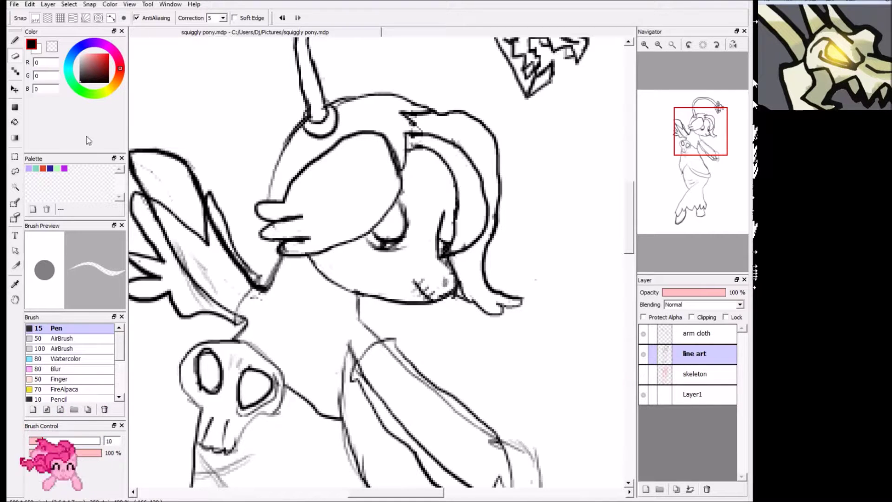
pyautogui.moveTo(705, 141)
pyautogui.mouseDown()
pyautogui.moveTo(709, 172)
pyautogui.moveTo(709, 130)
pyautogui.mouseUp()
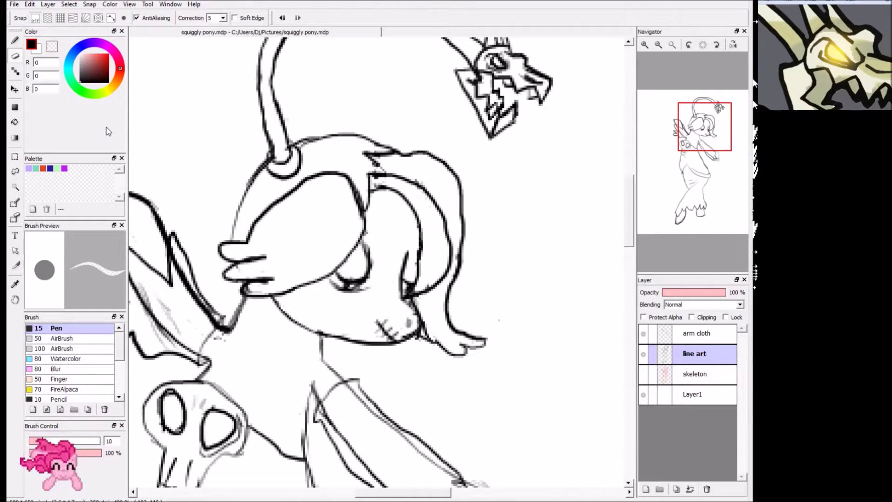
pyautogui.moveTo(680, 137)
pyautogui.moveTo(704, 133); pyautogui.dragTo(716, 132)
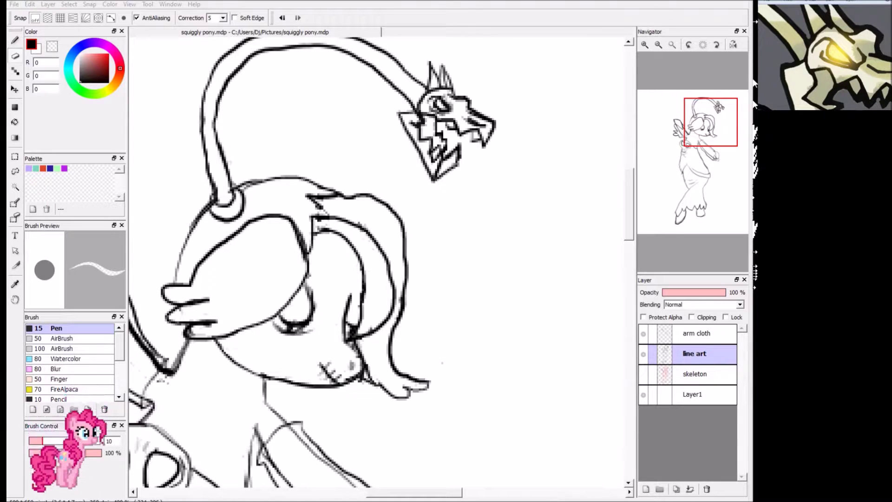
# Erase the forked lower tip of the pony's front hair strand with the Eraser, then switch back to the Pen.
pyautogui.hotkey('alt', 'Tab')
pyautogui.moveTo(402, 412)
pyautogui.mouseDown()
pyautogui.moveTo(407, 395)
pyautogui.moveTo(426, 391)
pyautogui.moveTo(400, 389)
pyautogui.moveTo(416, 392)
pyautogui.moveTo(397, 397)
pyautogui.mouseUp()
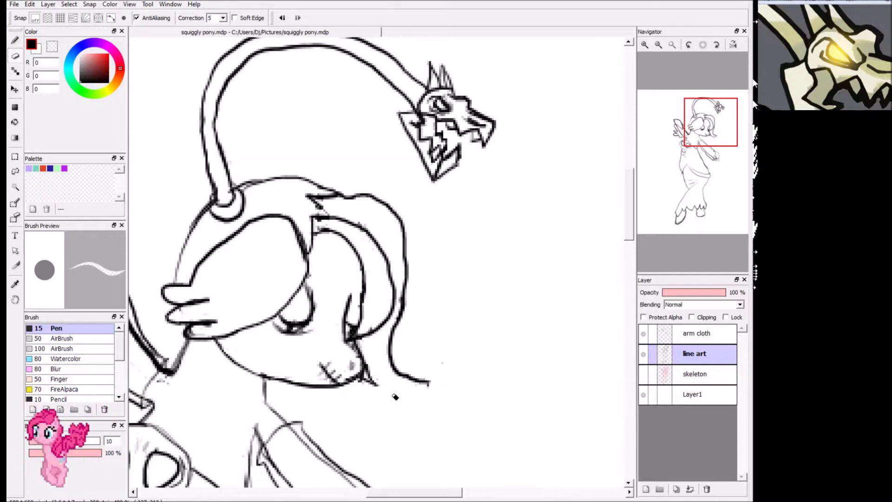
pyautogui.click(15, 41)
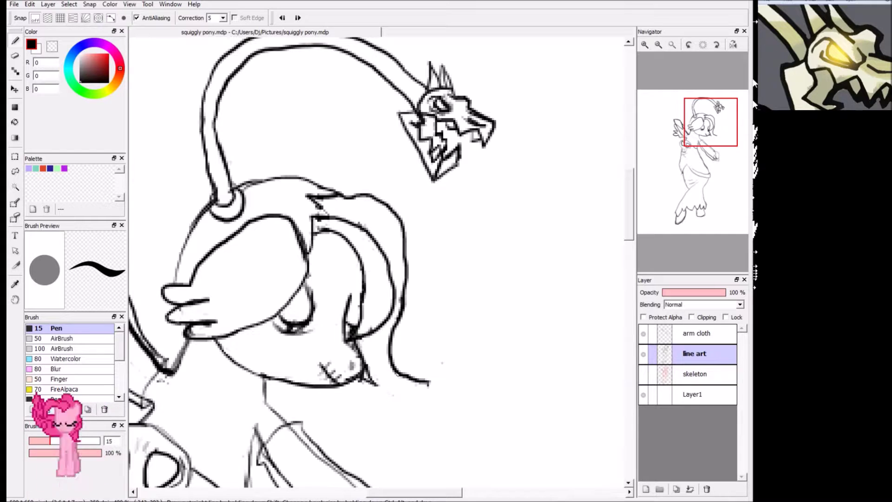
pyautogui.moveTo(399, 377)
pyautogui.mouseDown()
pyautogui.moveTo(429, 389)
pyautogui.moveTo(394, 393)
pyautogui.moveTo(415, 403)
pyautogui.moveTo(394, 410)
pyautogui.moveTo(383, 407)
pyautogui.moveTo(371, 375)
pyautogui.mouseUp()
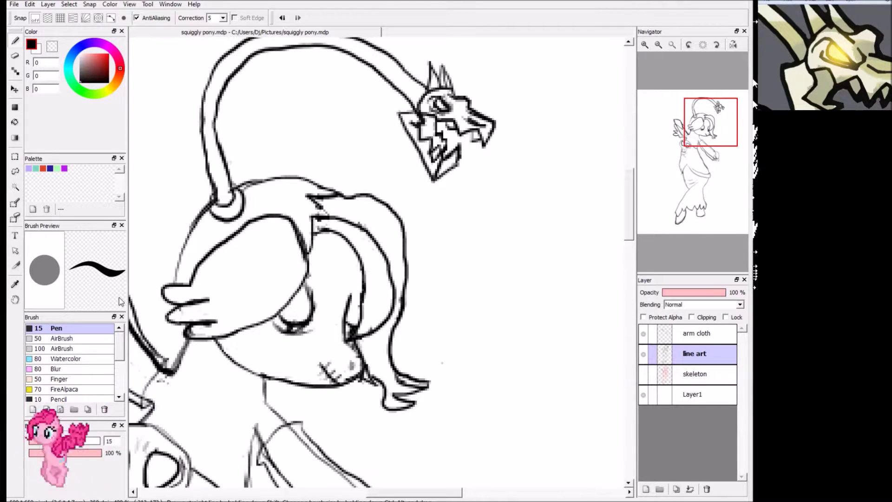
pyautogui.hotkey('ctrl', 'z')
pyautogui.hotkey('ctrl', 'z')
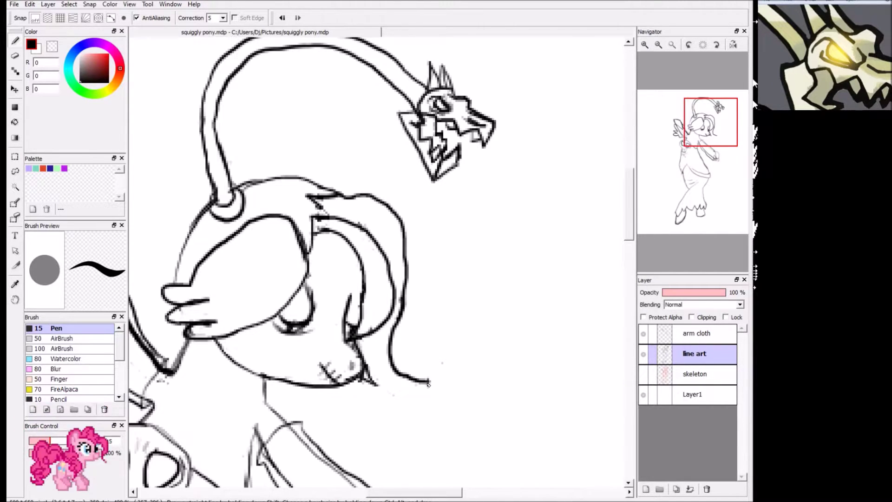
# Draw a short forked tip on the front hair strand and run its inner edge up to the muzzle, darkening the lines there.
pyautogui.moveTo(428, 382); pyautogui.dragTo(404, 387)
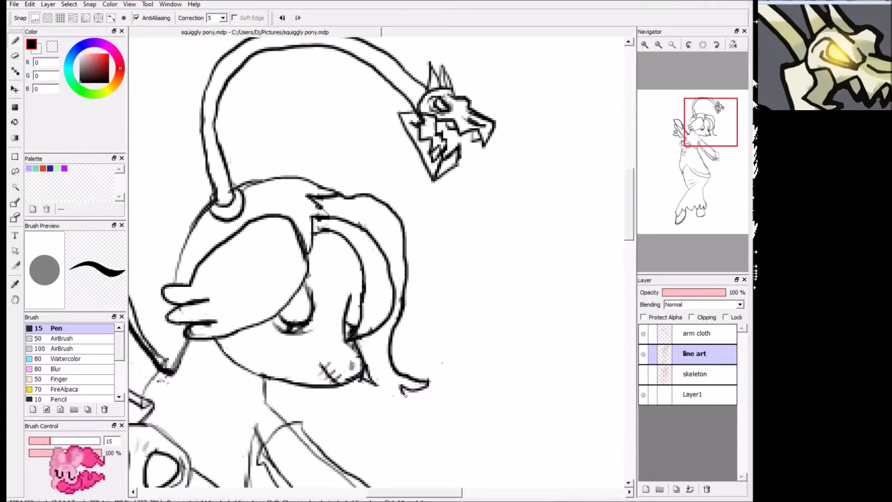
pyautogui.moveTo(413, 401)
pyautogui.mouseDown()
pyautogui.moveTo(389, 401)
pyautogui.moveTo(362, 360)
pyautogui.mouseUp()
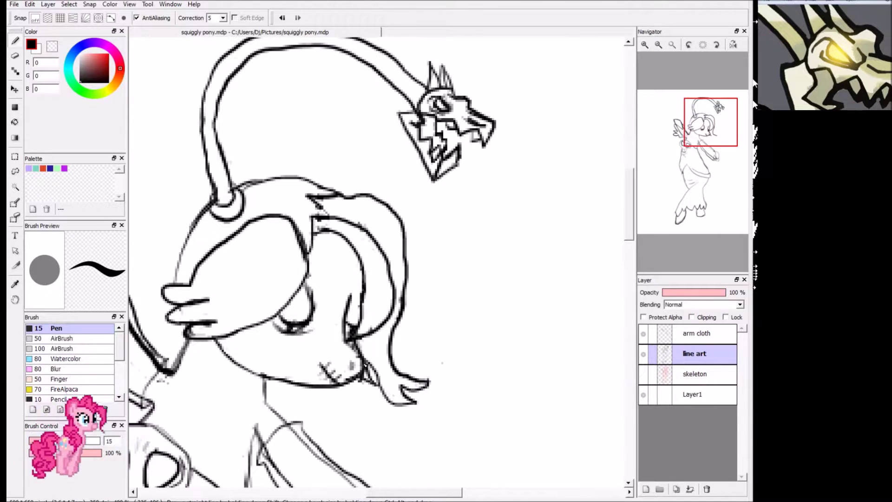
pyautogui.moveTo(380, 398)
pyautogui.mouseDown()
pyautogui.moveTo(387, 402)
pyautogui.moveTo(364, 357)
pyautogui.mouseUp()
pyautogui.moveTo(383, 390); pyautogui.dragTo(368, 366)
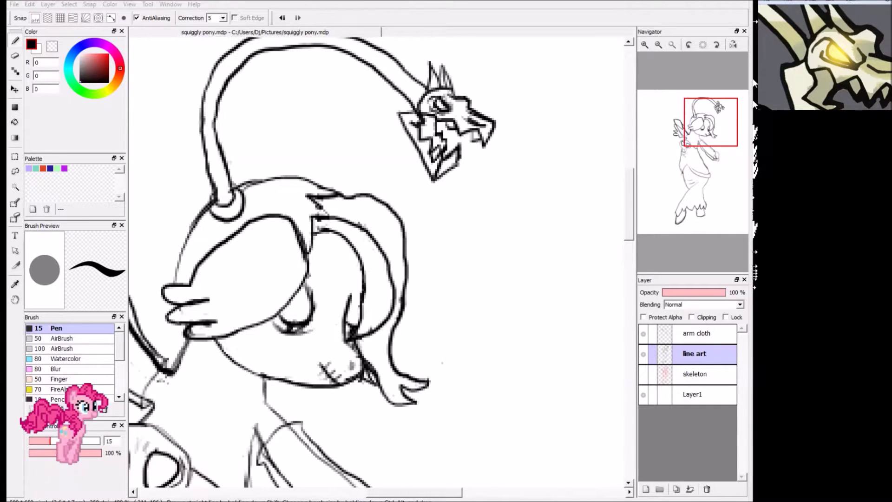
# Erase the front hair strand's forked tip and the inner edge below the muzzle, then return to the Pen.
pyautogui.moveTo(727, 140)
pyautogui.mouseDown()
pyautogui.moveTo(726, 166)
pyautogui.moveTo(729, 145)
pyautogui.mouseUp()
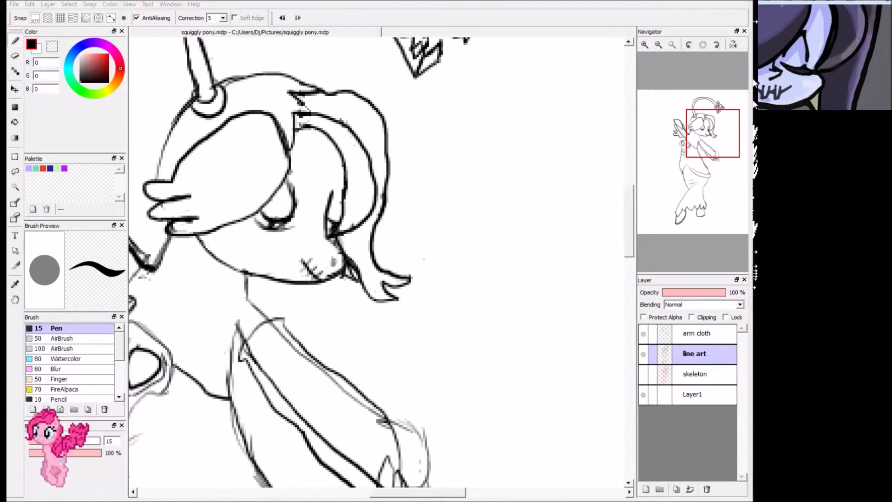
pyautogui.press('e')
pyautogui.moveTo(402, 282)
pyautogui.mouseDown()
pyautogui.moveTo(413, 276)
pyautogui.moveTo(374, 309)
pyautogui.moveTo(404, 296)
pyautogui.moveTo(419, 276)
pyautogui.moveTo(371, 291)
pyautogui.moveTo(404, 267)
pyautogui.moveTo(394, 276)
pyautogui.moveTo(391, 260)
pyautogui.moveTo(354, 276)
pyautogui.mouseUp()
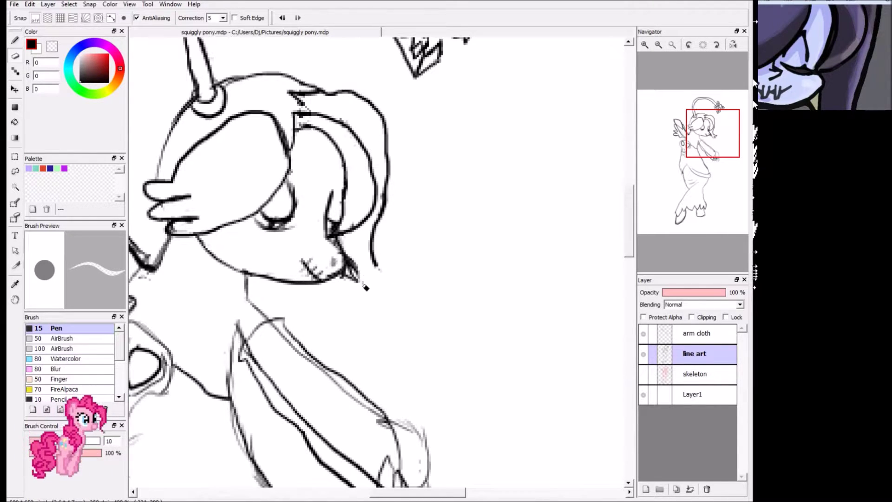
pyautogui.click(15, 40)
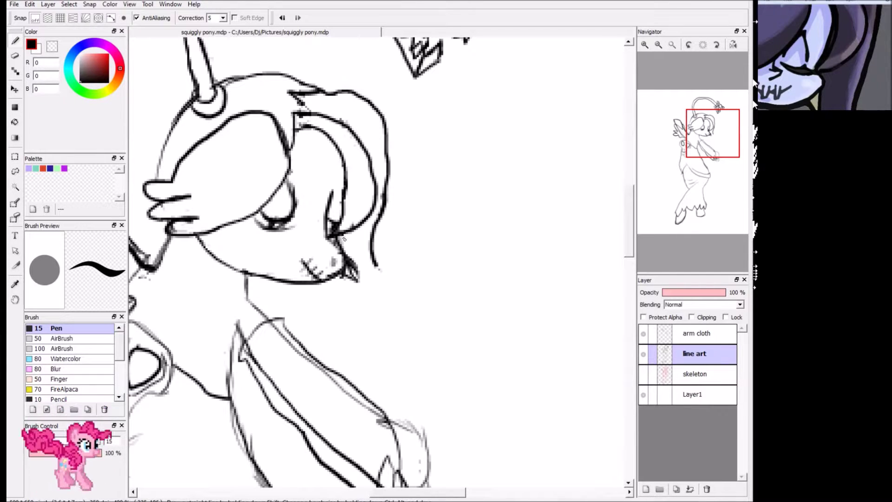
pyautogui.moveTo(345, 265)
pyautogui.mouseDown()
pyautogui.moveTo(356, 307)
pyautogui.moveTo(392, 322)
pyautogui.mouseUp()
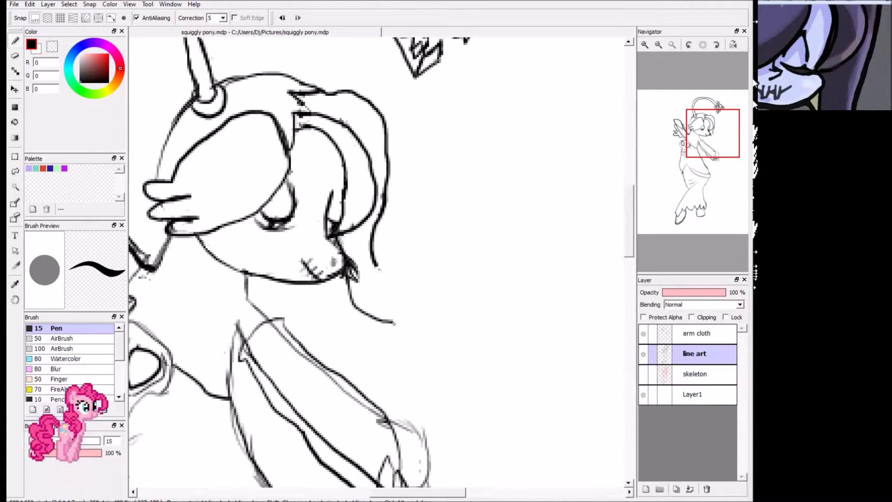
pyautogui.hotkey('ctrl', 'z')
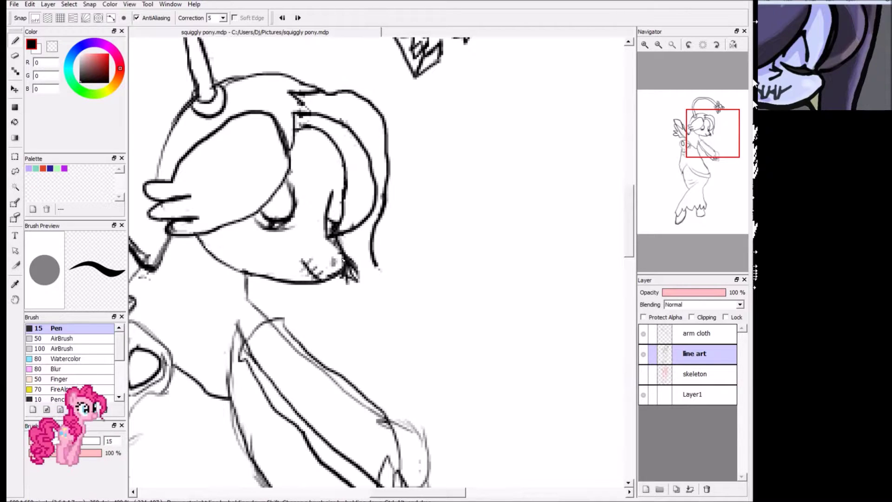
pyautogui.moveTo(345, 274)
pyautogui.mouseDown()
pyautogui.moveTo(353, 314)
pyautogui.moveTo(368, 327)
pyautogui.moveTo(394, 328)
pyautogui.moveTo(402, 315)
pyautogui.moveTo(387, 318)
pyautogui.moveTo(376, 300)
pyautogui.mouseUp()
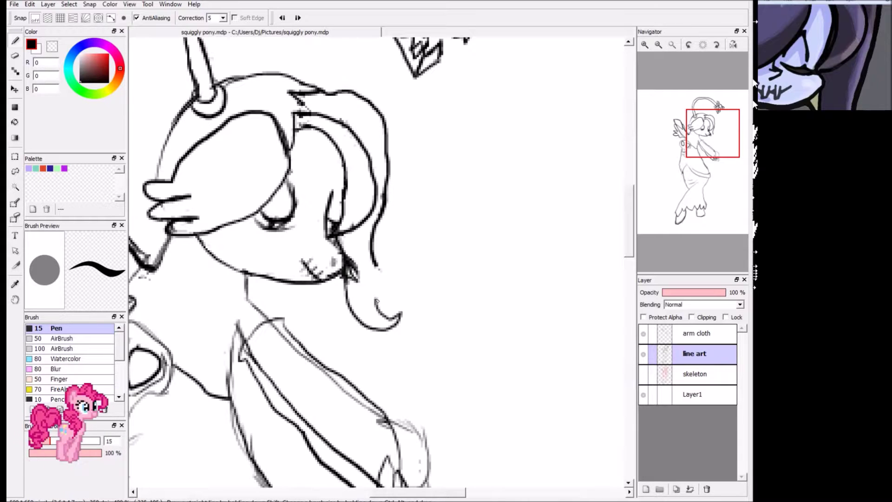
pyautogui.moveTo(378, 301)
pyautogui.mouseDown()
pyautogui.moveTo(411, 292)
pyautogui.moveTo(366, 260)
pyautogui.mouseUp()
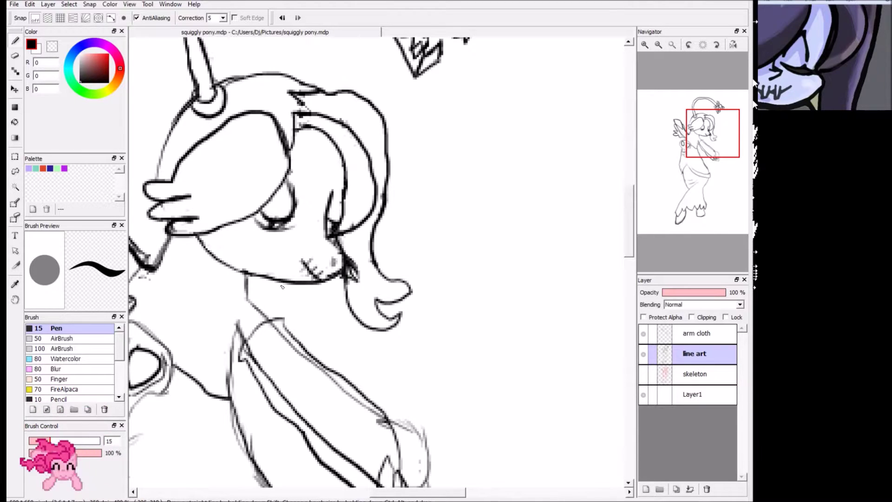
pyautogui.hotkey('ctrl', 'z')
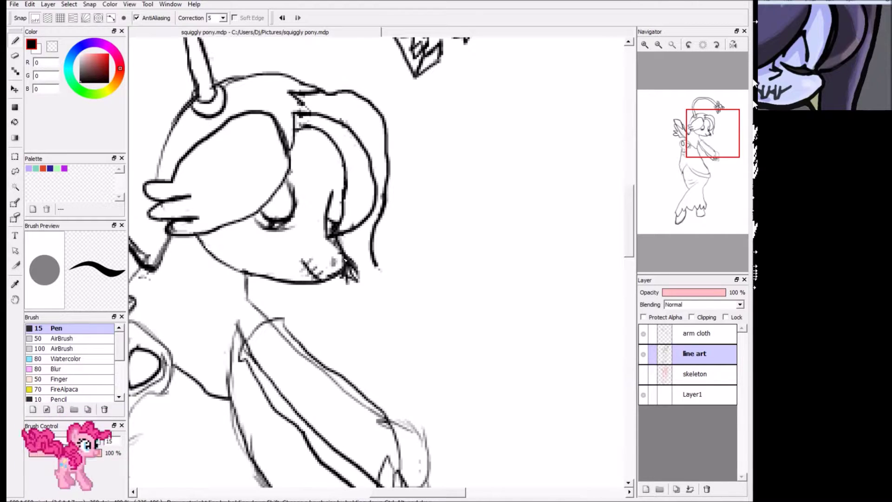
pyautogui.moveTo(343, 273)
pyautogui.mouseDown()
pyautogui.moveTo(347, 319)
pyautogui.moveTo(370, 341)
pyautogui.mouseUp()
pyautogui.hotkey('ctrl', 'z')
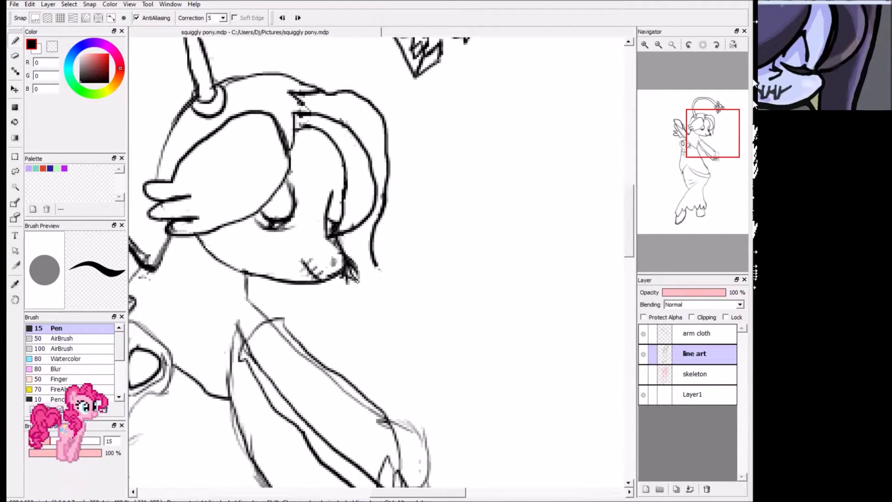
# Draw a longer, wider forked tip on the front hair strand from below the muzzle to the outer edge, thickening its upper point.
pyautogui.moveTo(345, 260)
pyautogui.mouseDown()
pyautogui.moveTo(346, 312)
pyautogui.moveTo(370, 329)
pyautogui.moveTo(399, 331)
pyautogui.mouseUp()
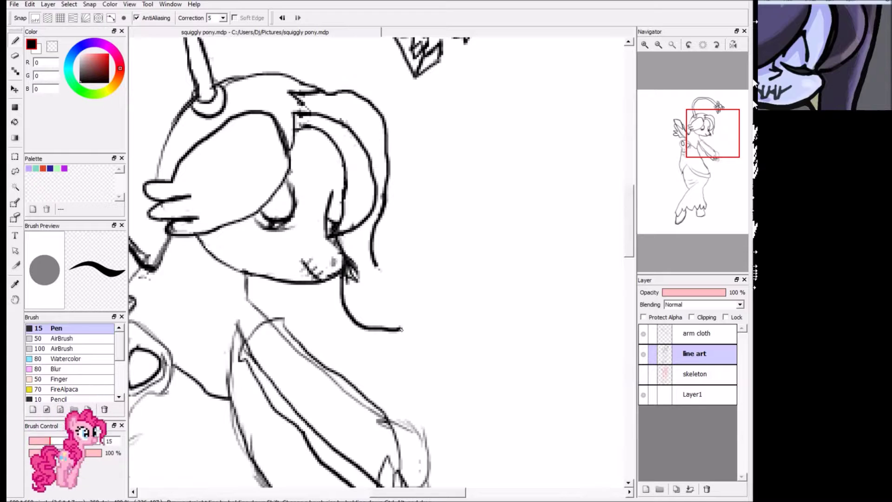
pyautogui.moveTo(400, 328)
pyautogui.mouseDown()
pyautogui.moveTo(371, 298)
pyautogui.moveTo(412, 297)
pyautogui.moveTo(392, 290)
pyautogui.moveTo(392, 302)
pyautogui.moveTo(406, 302)
pyautogui.moveTo(418, 293)
pyautogui.moveTo(367, 251)
pyautogui.mouseUp()
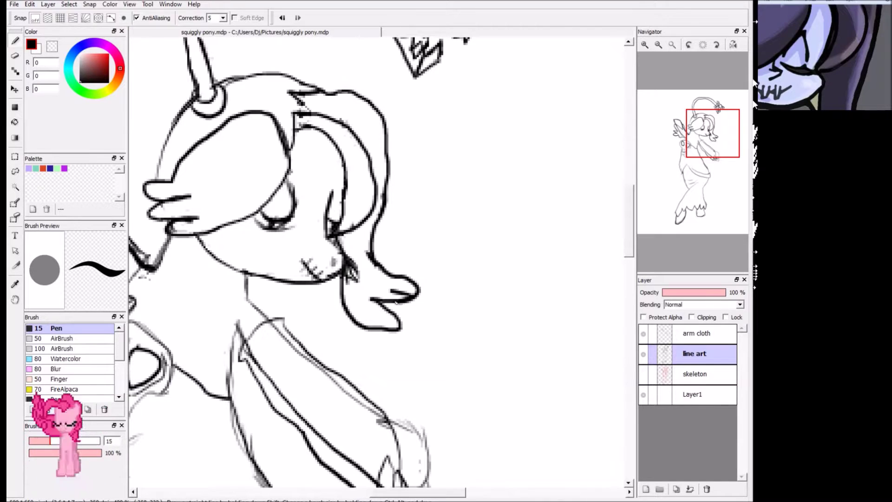
pyautogui.moveTo(393, 301)
pyautogui.mouseDown()
pyautogui.moveTo(420, 287)
pyautogui.moveTo(399, 285)
pyautogui.moveTo(368, 247)
pyautogui.mouseUp()
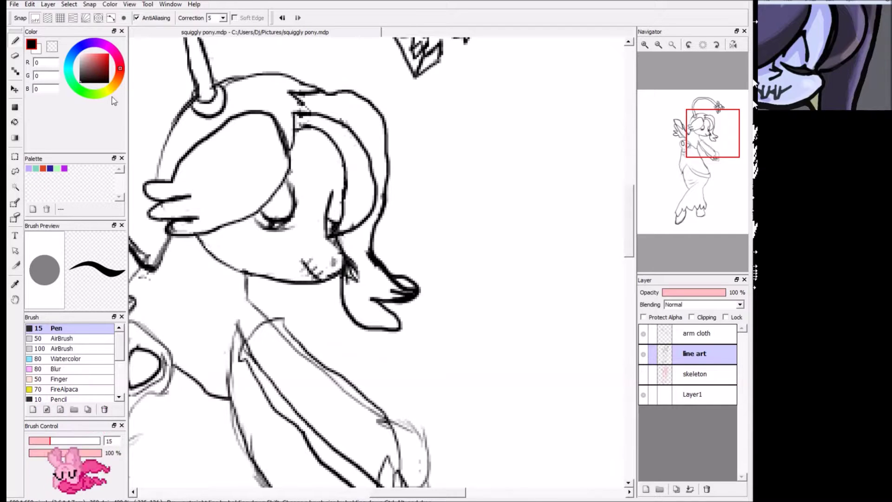
# Erase the extra thick strokes around the upper point of the front hair strand's forked tip.
pyautogui.press('e')
pyautogui.moveTo(398, 274); pyautogui.dragTo(422, 291)
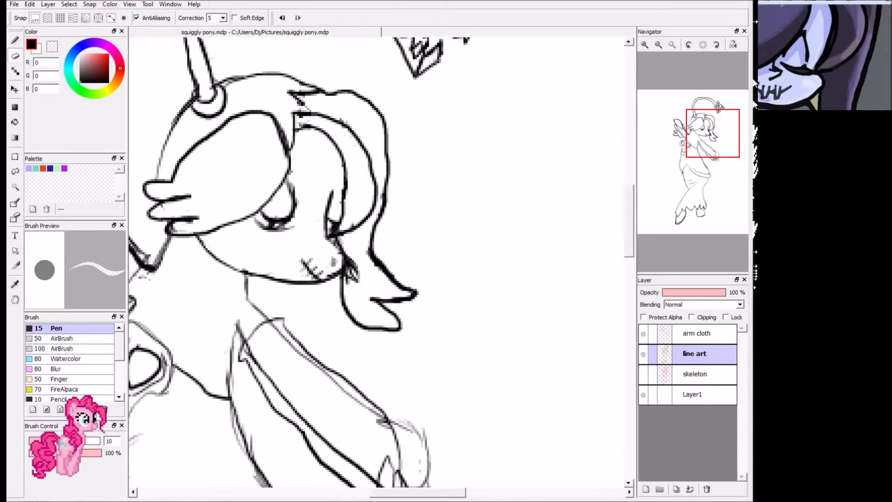
pyautogui.click(15, 187)
pyautogui.click(384, 269)
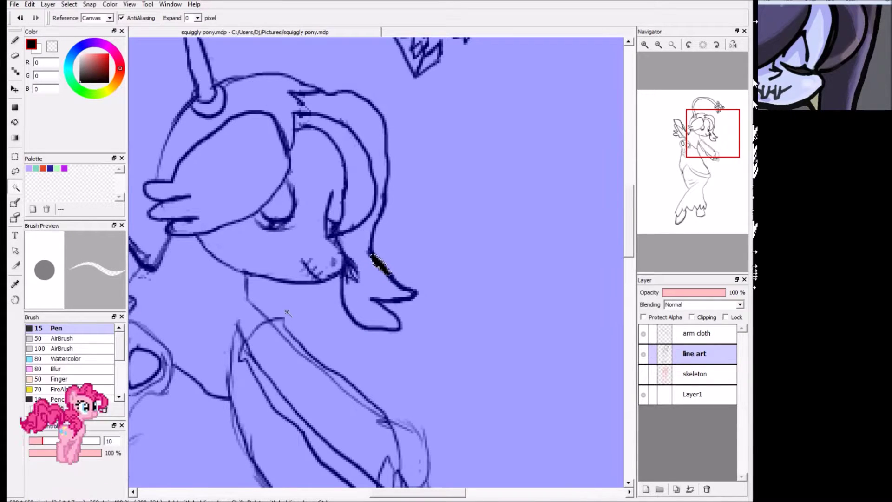
pyautogui.hotkey('ctrl', 'd')
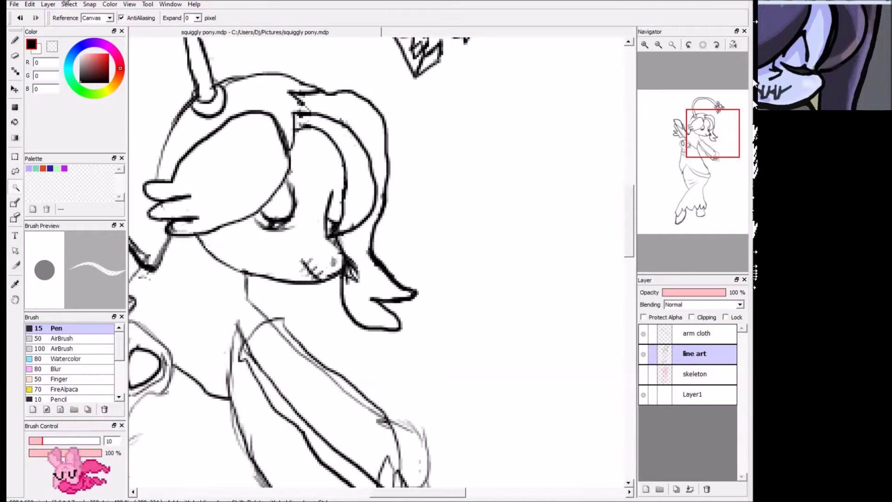
# Select the front hair strand's forked tip with a rectangle, rotate it slightly clockwise and shift it inward to meet the outer edge, then deselect.
pyautogui.click(15, 157)
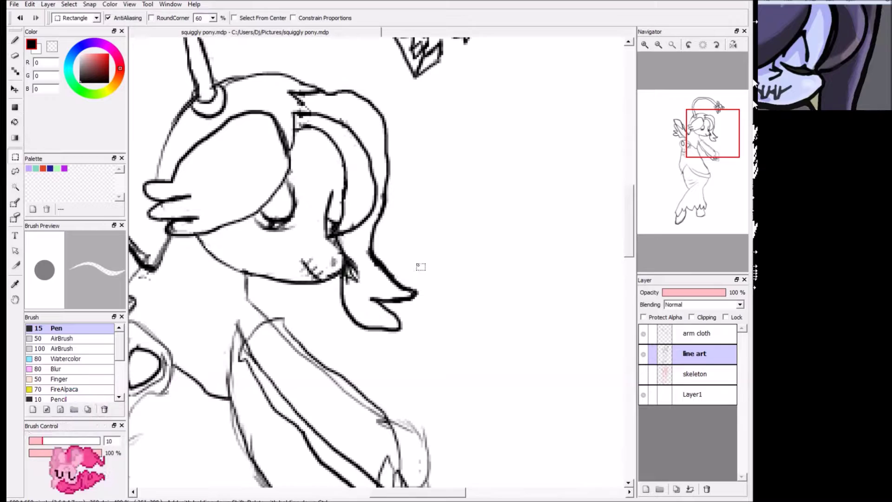
pyautogui.moveTo(431, 247); pyautogui.dragTo(346, 346)
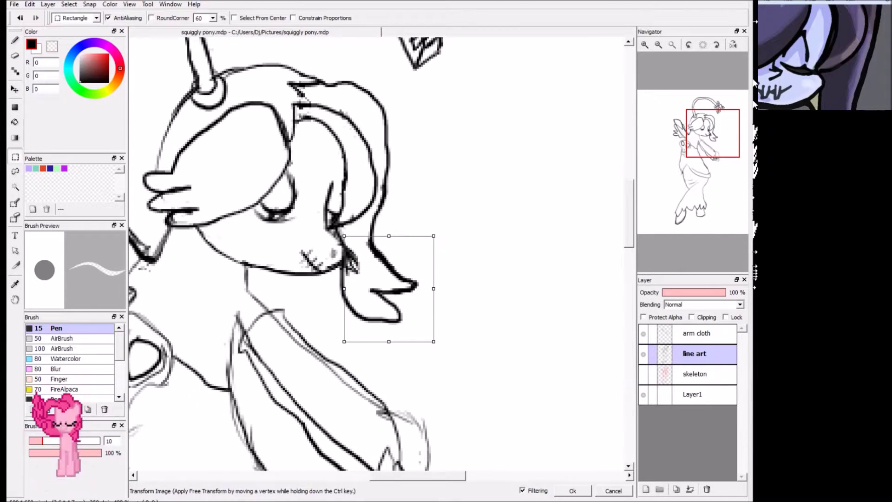
pyautogui.moveTo(437, 345); pyautogui.dragTo(421, 356)
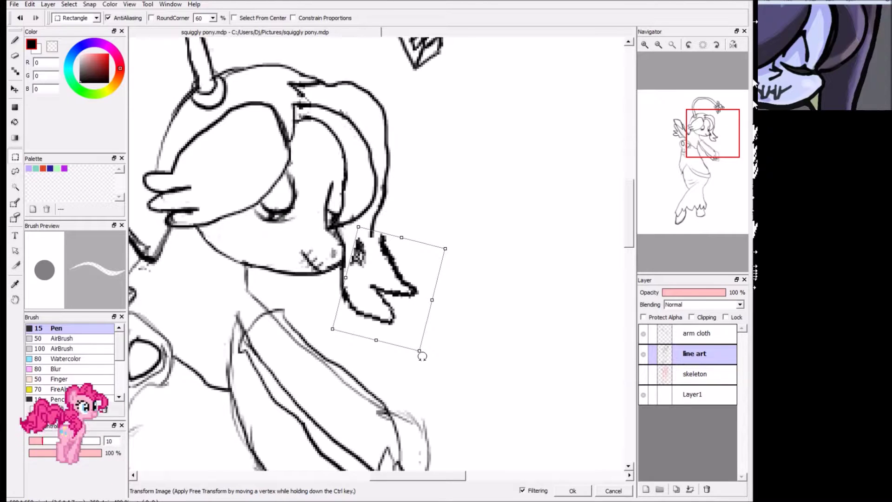
pyautogui.moveTo(384, 281); pyautogui.dragTo(372, 281)
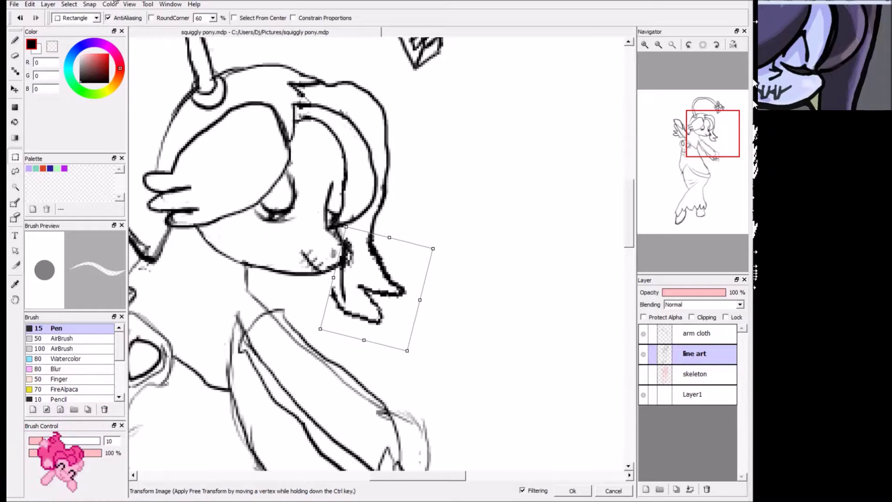
pyautogui.press('Return')
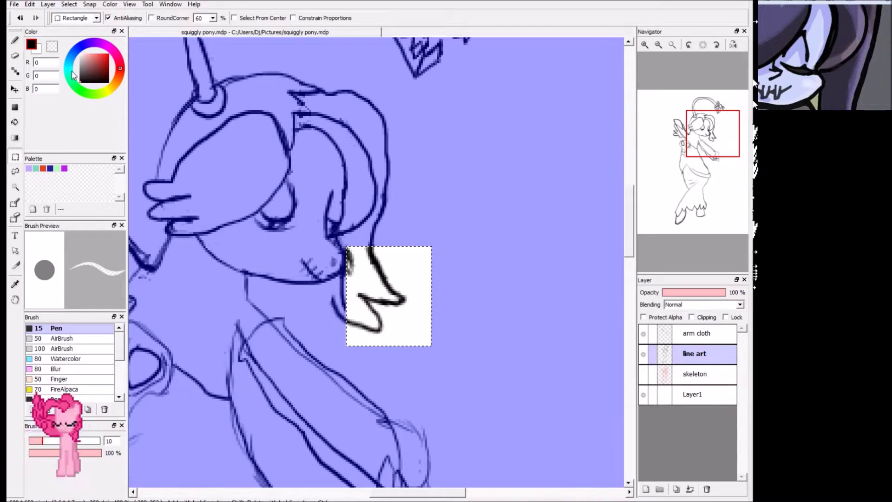
pyautogui.hotkey('ctrl', 'd')
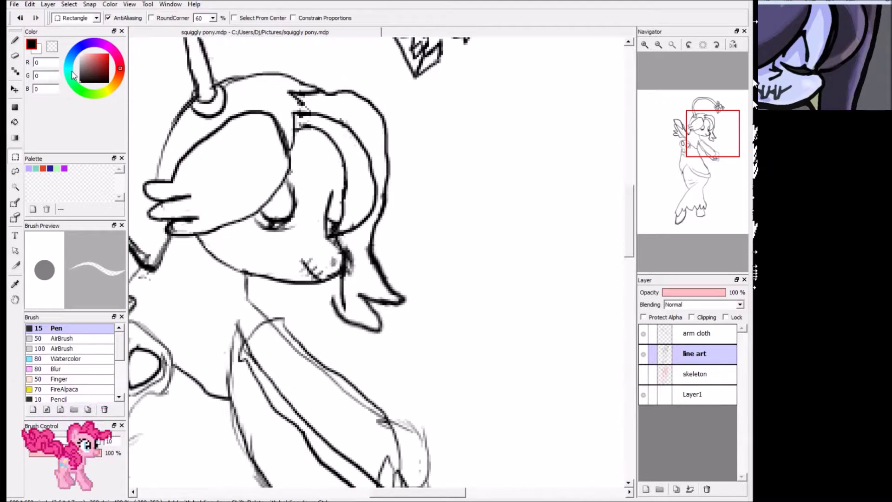
# Join the strand's inner edge to the rotated tip with the Pen and erase the leftover line segment beside it.
pyautogui.click(15, 40)
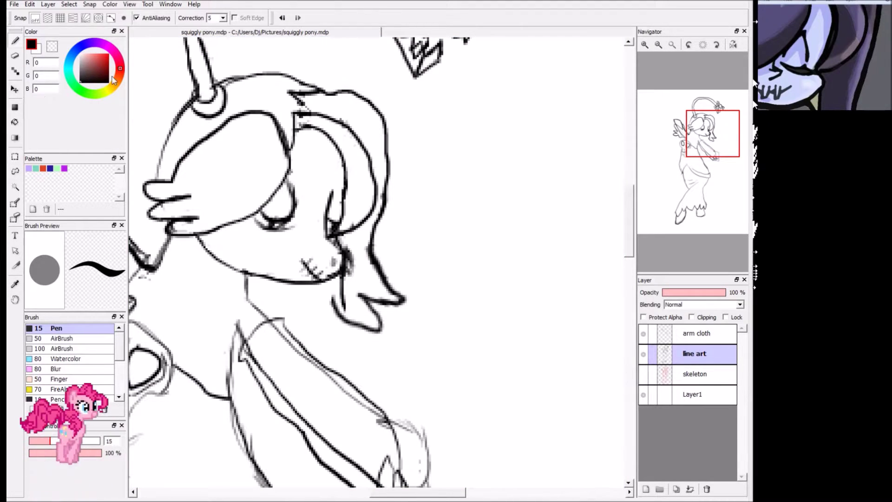
pyautogui.moveTo(344, 302); pyautogui.dragTo(365, 331)
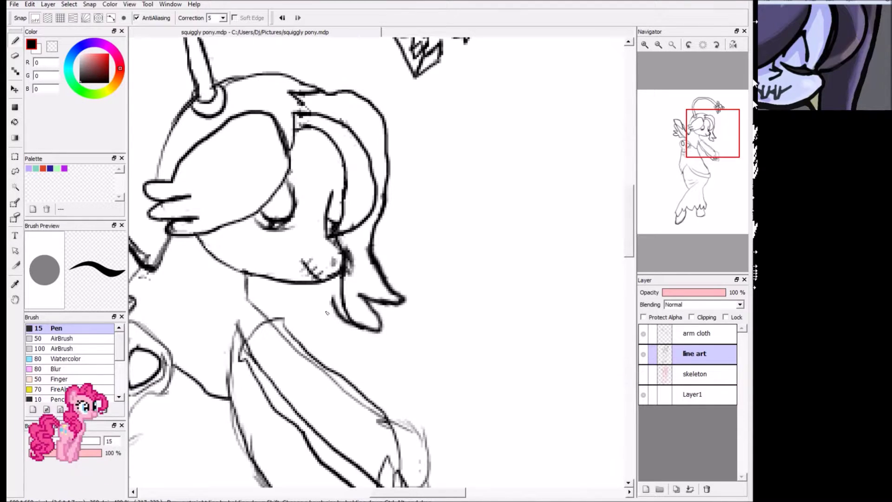
pyautogui.click(15, 56)
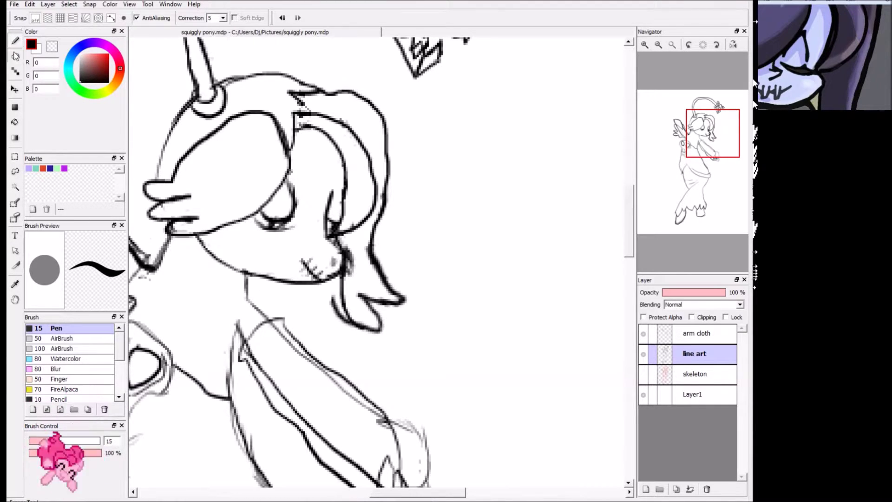
pyautogui.moveTo(333, 300)
pyautogui.mouseDown()
pyautogui.moveTo(342, 327)
pyautogui.moveTo(343, 316)
pyautogui.mouseUp()
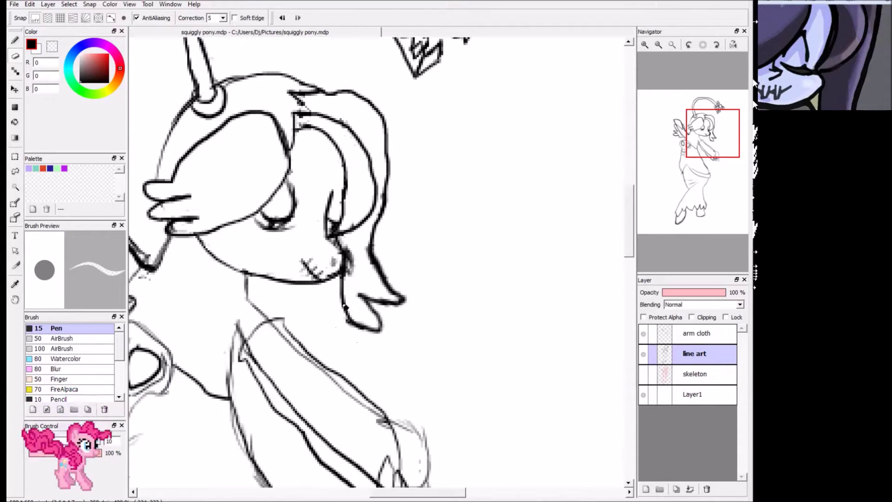
# Erase the dark smudges in front of the muzzle and redraw the strand's inner edge up to the muzzle's underside.
pyautogui.moveTo(353, 269); pyautogui.dragTo(346, 258)
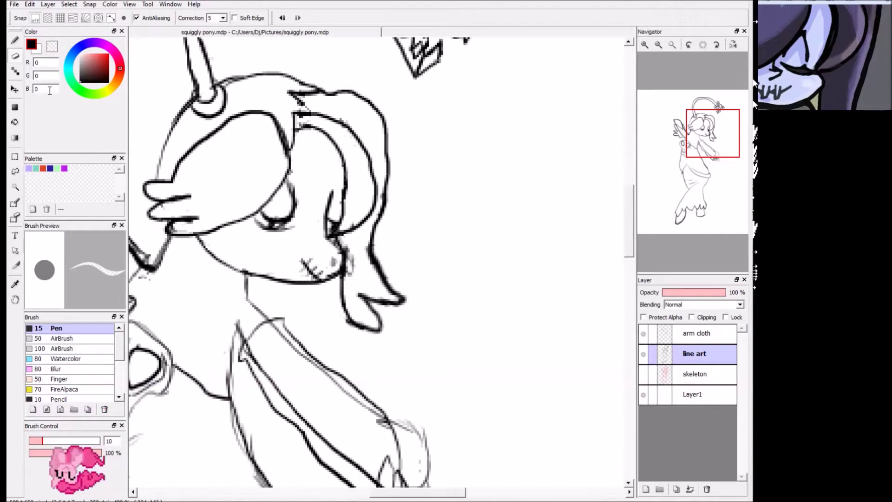
pyautogui.click(15, 40)
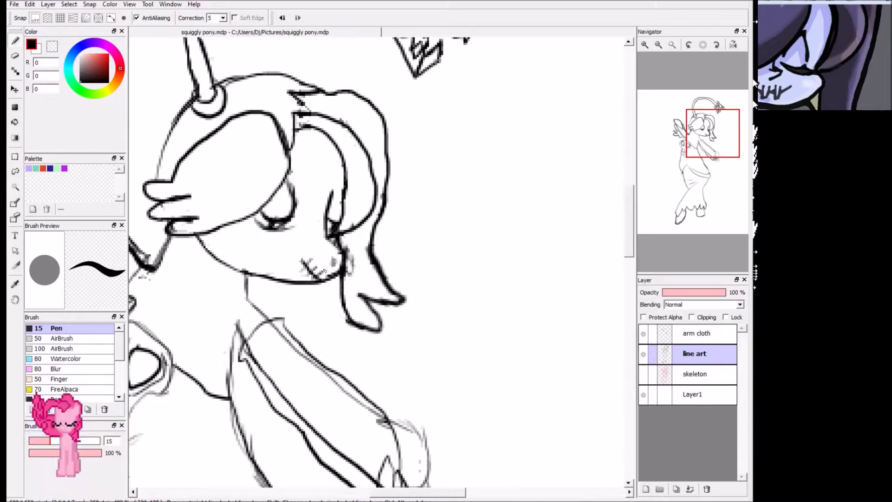
pyautogui.click(15, 56)
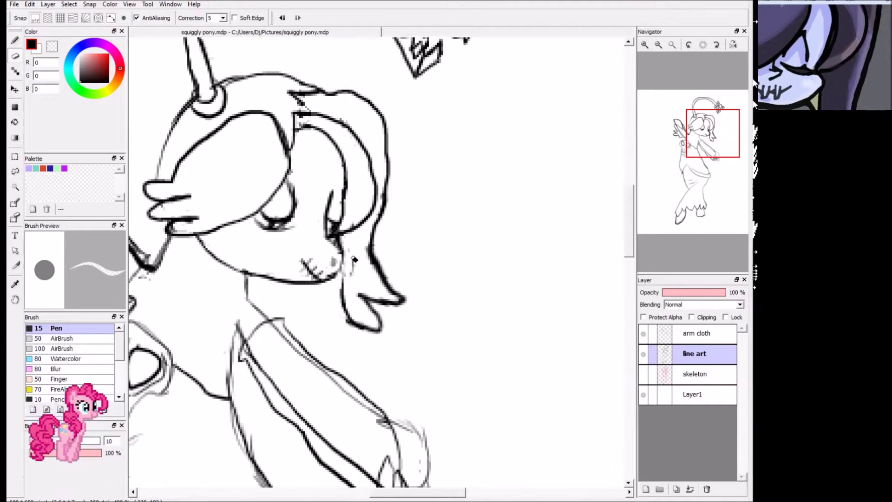
pyautogui.click(15, 41)
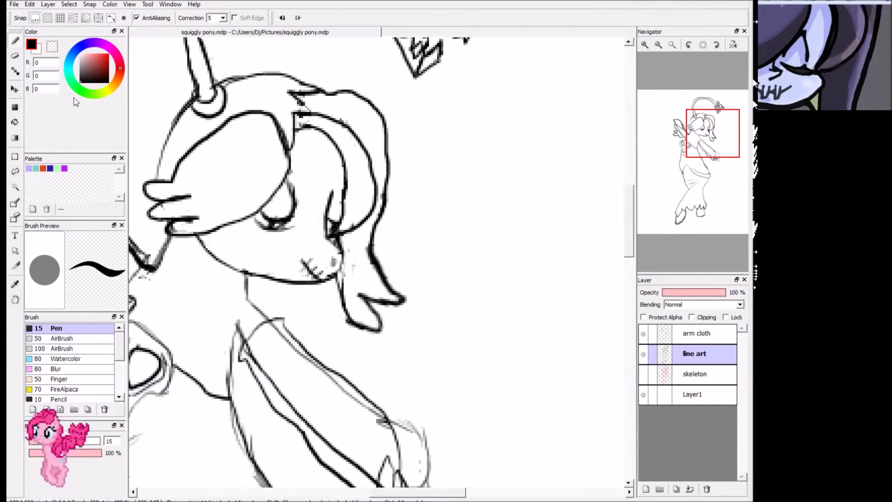
pyautogui.click(17, 57)
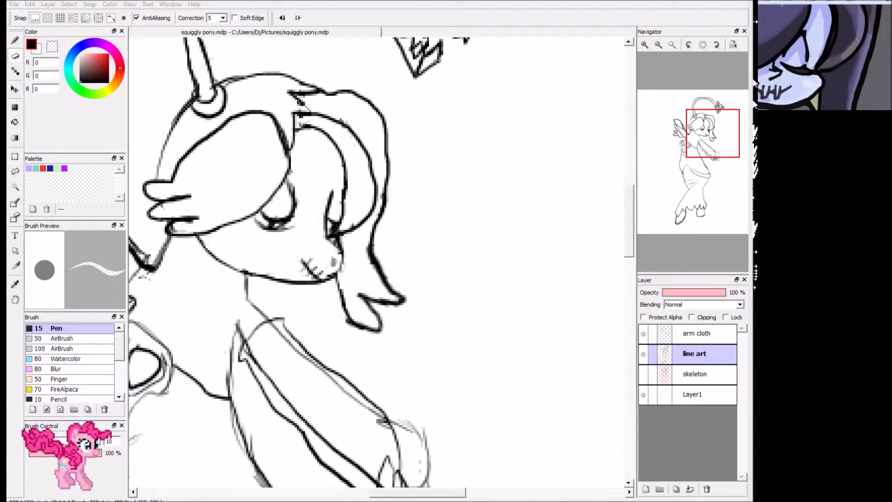
# Try to trace the torso's front outline with the Pen from the waistband up to the chest, then undo it.
pyautogui.moveTo(753, 82)
pyautogui.moveTo(718, 142); pyautogui.dragTo(713, 166)
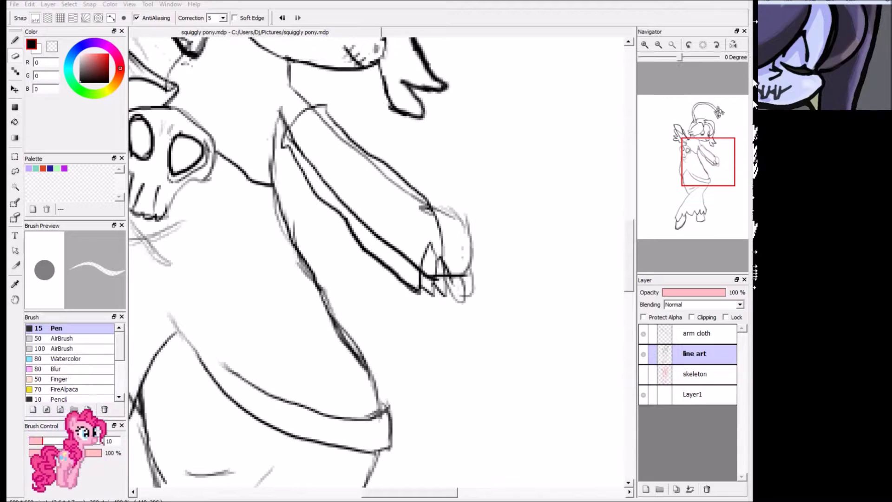
pyautogui.moveTo(713, 166)
pyautogui.mouseDown()
pyautogui.moveTo(706, 174)
pyautogui.moveTo(710, 161)
pyautogui.mouseUp()
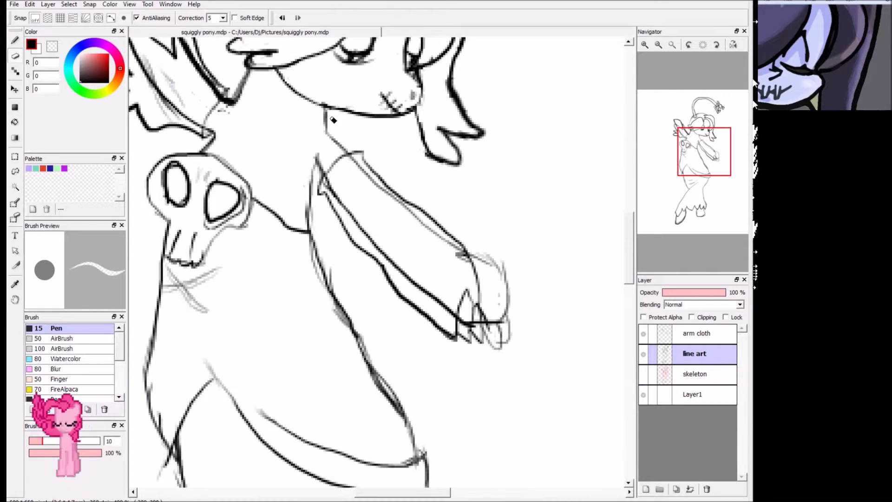
pyautogui.click(15, 43)
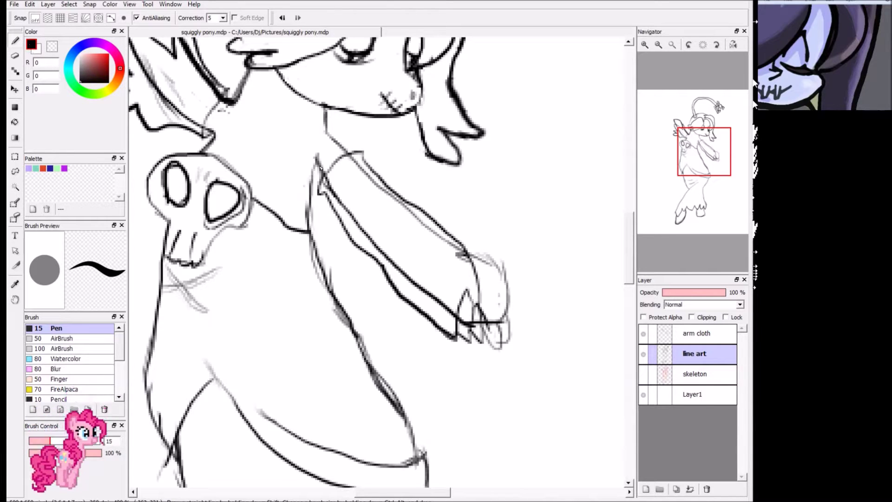
pyautogui.scroll(-3, 610, 167)
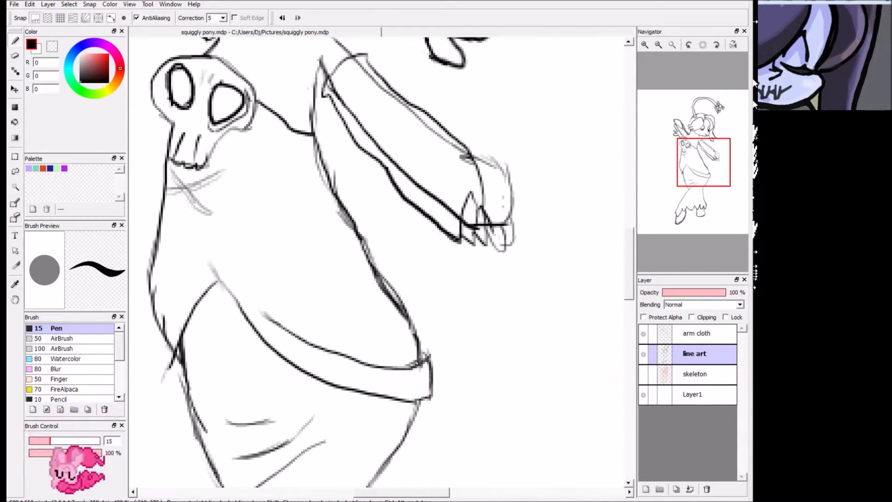
pyautogui.moveTo(422, 359); pyautogui.dragTo(403, 308)
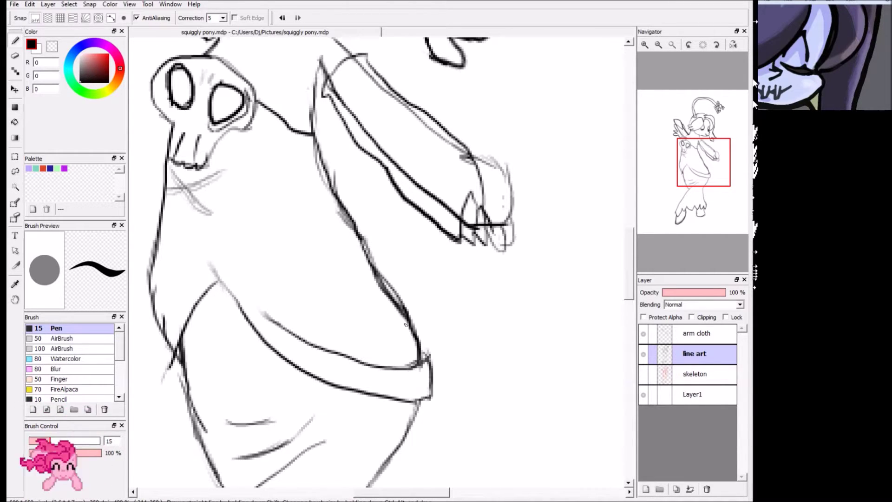
pyautogui.moveTo(410, 324)
pyautogui.mouseDown()
pyautogui.moveTo(325, 174)
pyautogui.moveTo(306, 116)
pyautogui.mouseUp()
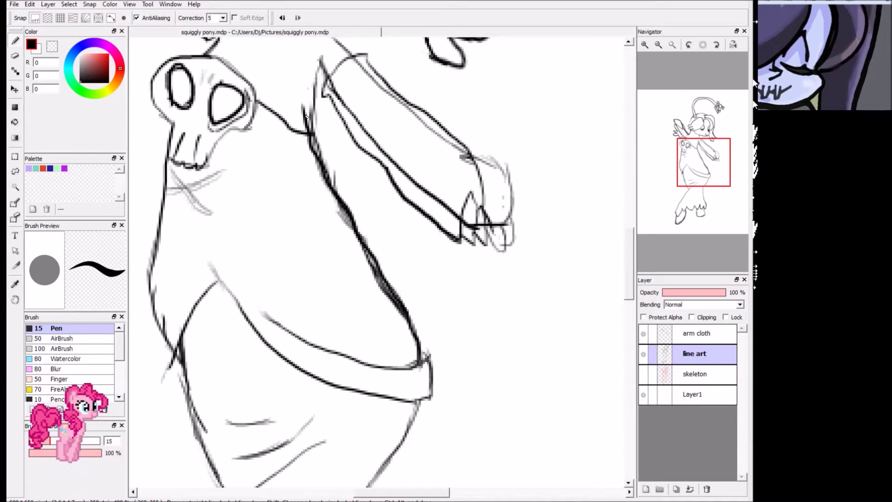
pyautogui.hotkey('ctrl', 'z')
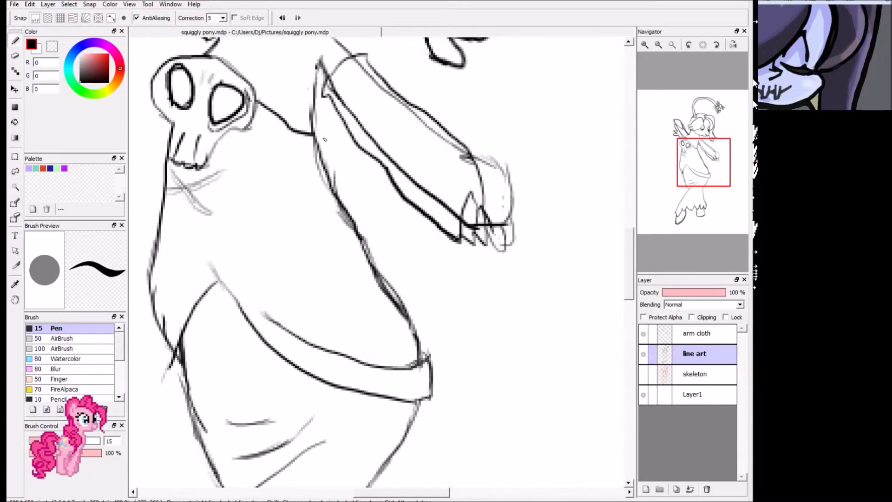
# Darken the torso's front outline from the chest down to the waistband with the Pen, erasing and redrawing its lower part.
pyautogui.moveTo(314, 134); pyautogui.dragTo(405, 327)
pyautogui.press('e')
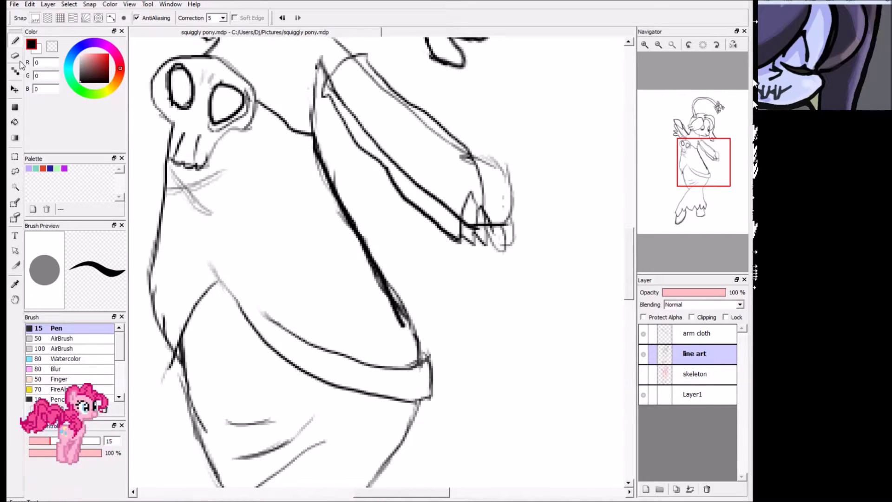
pyautogui.moveTo(398, 318)
pyautogui.mouseDown()
pyautogui.moveTo(404, 328)
pyautogui.moveTo(367, 260)
pyautogui.mouseUp()
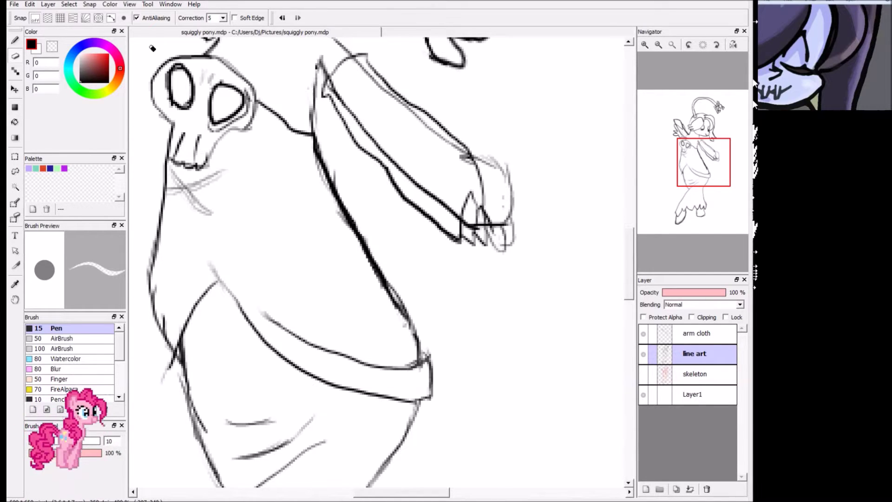
pyautogui.click(17, 42)
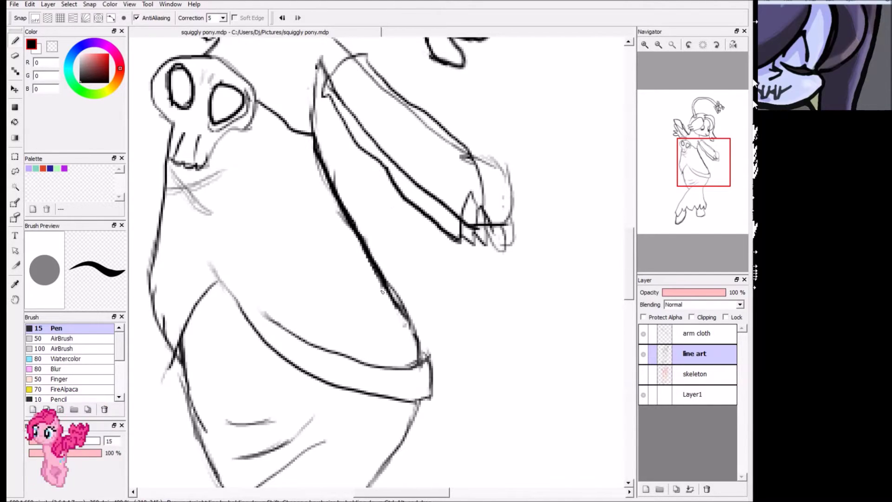
pyautogui.moveTo(386, 286)
pyautogui.mouseDown()
pyautogui.moveTo(415, 336)
pyautogui.moveTo(416, 365)
pyautogui.mouseUp()
# Erase the rough fringe along the middle stretch of the torso's front outline.
pyautogui.press('e')
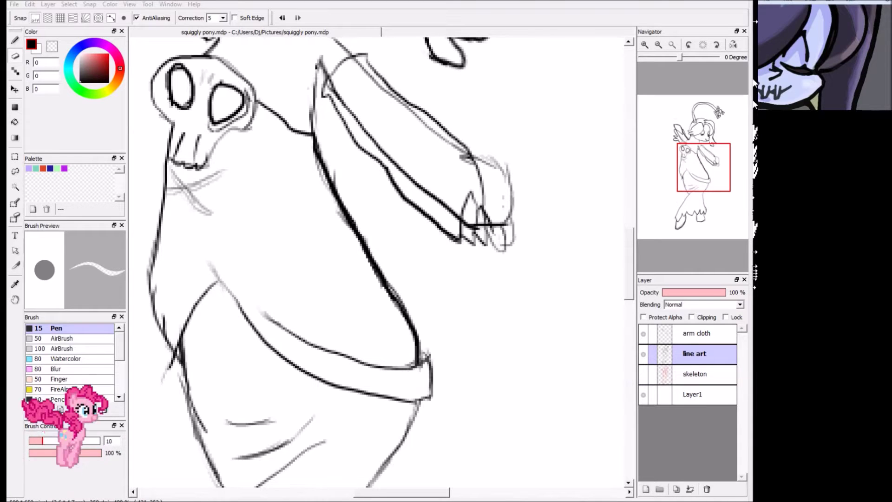
pyautogui.moveTo(706, 177); pyautogui.dragTo(714, 171)
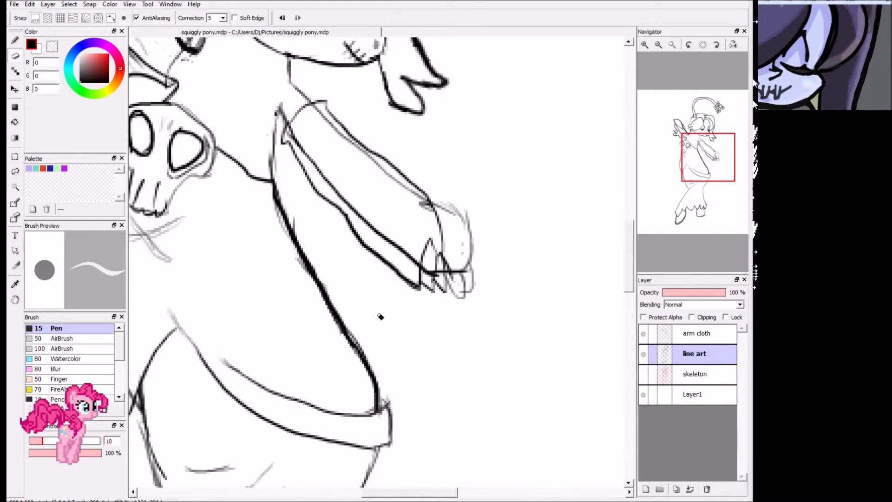
pyautogui.scroll(1, 369, 286)
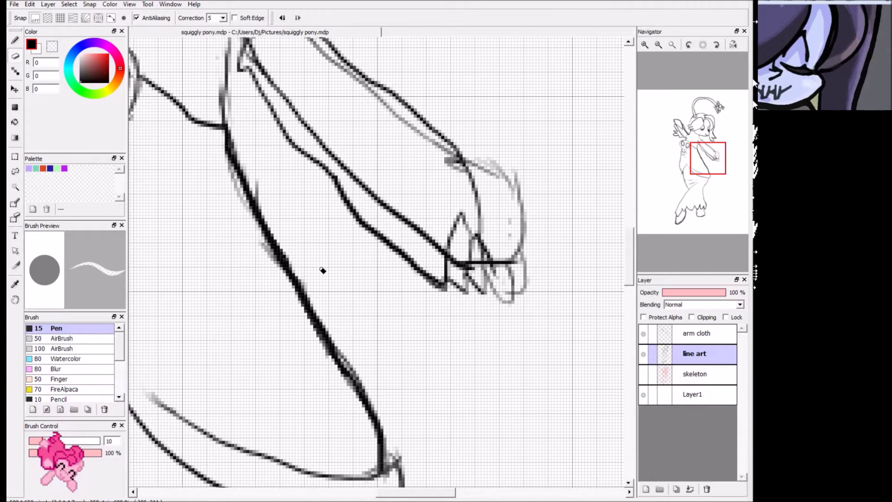
pyautogui.scroll(2, 301, 304)
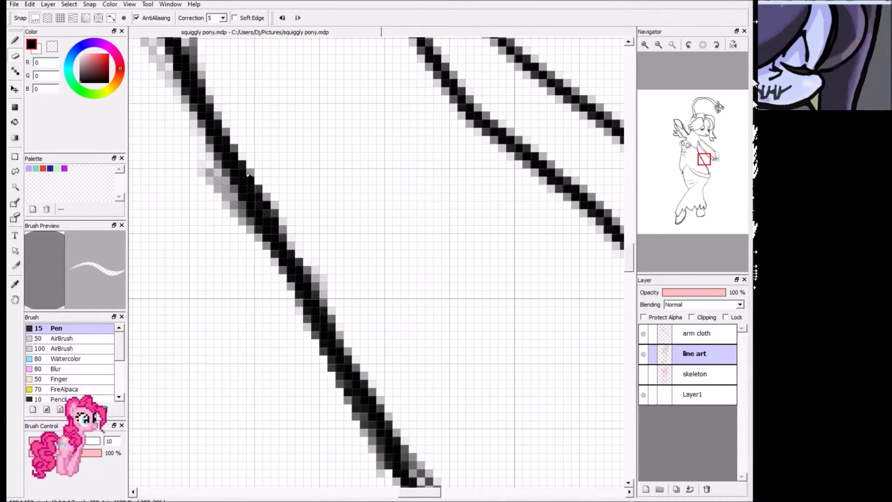
pyautogui.moveTo(270, 199)
pyautogui.mouseDown()
pyautogui.moveTo(315, 276)
pyautogui.moveTo(329, 281)
pyautogui.moveTo(344, 350)
pyautogui.moveTo(322, 313)
pyautogui.moveTo(317, 301)
pyautogui.moveTo(377, 393)
pyautogui.mouseUp()
# Thin the lower part of the torso's front outline above the waistband with the Eraser, undoing one misplaced stroke.
pyautogui.moveTo(705, 165); pyautogui.dragTo(711, 171)
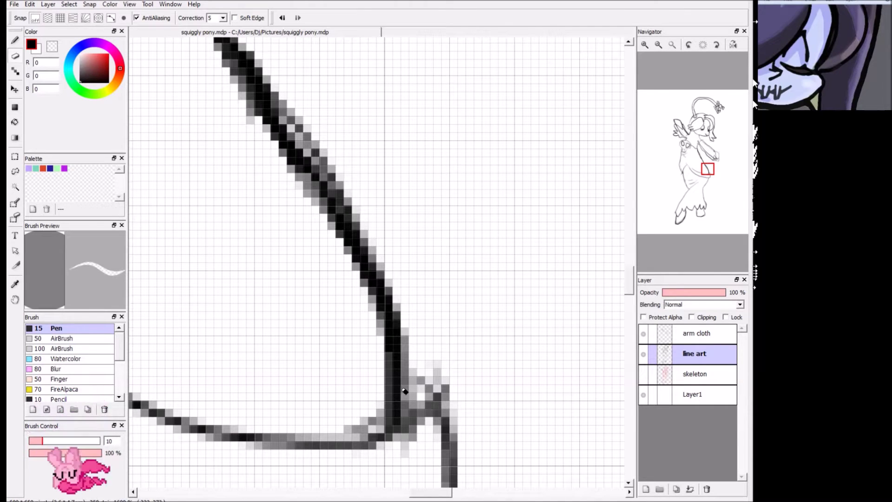
pyautogui.moveTo(408, 361)
pyautogui.mouseDown()
pyautogui.moveTo(411, 370)
pyautogui.moveTo(400, 304)
pyautogui.mouseUp()
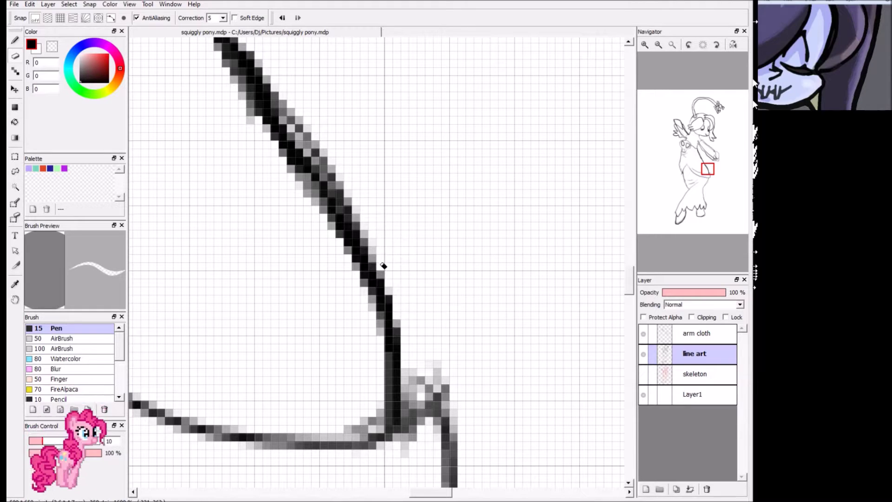
pyautogui.moveTo(361, 221); pyautogui.dragTo(273, 92)
pyautogui.hotkey('ctrl', 'z')
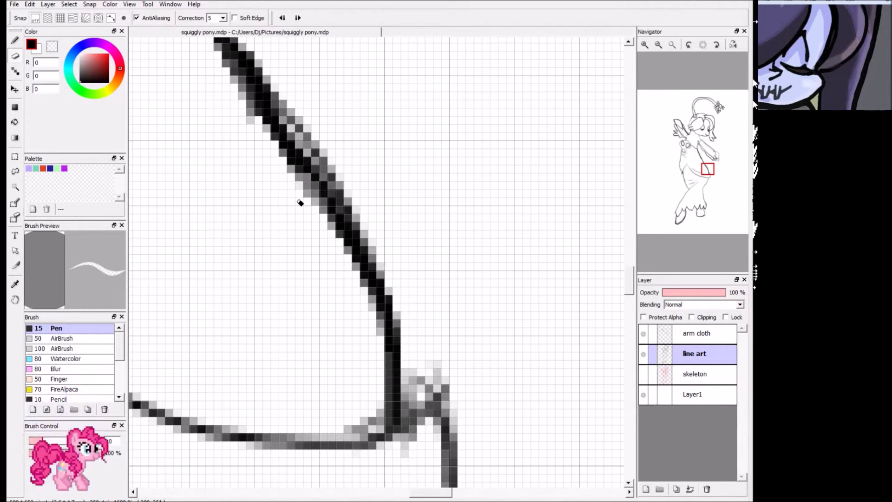
pyautogui.moveTo(287, 116)
pyautogui.mouseDown()
pyautogui.moveTo(360, 201)
pyautogui.moveTo(353, 200)
pyautogui.moveTo(356, 212)
pyautogui.moveTo(386, 259)
pyautogui.moveTo(340, 194)
pyautogui.moveTo(390, 280)
pyautogui.moveTo(385, 262)
pyautogui.moveTo(399, 302)
pyautogui.moveTo(409, 340)
pyautogui.mouseUp()
pyautogui.moveTo(697, 182)
pyautogui.moveTo(697, 182)
pyautogui.mouseDown()
pyautogui.moveTo(699, 190)
pyautogui.moveTo(692, 168)
pyautogui.mouseUp()
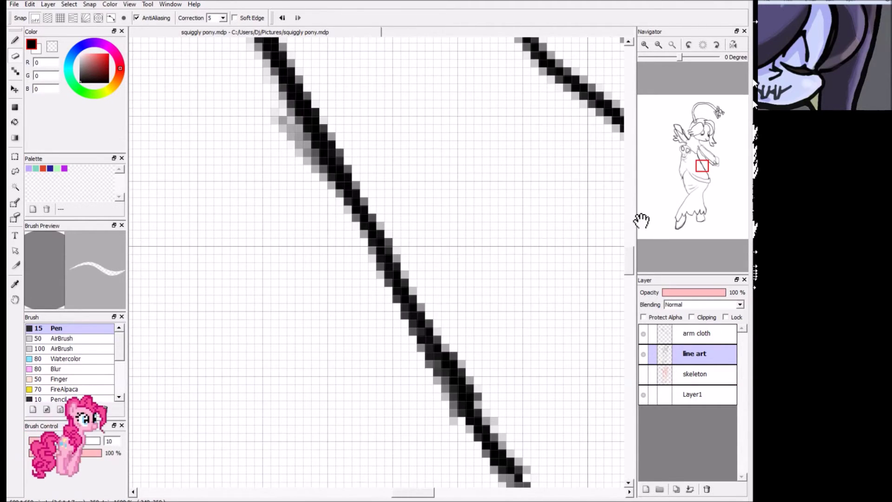
pyautogui.moveTo(428, 348)
pyautogui.mouseDown()
pyautogui.moveTo(481, 398)
pyautogui.moveTo(409, 269)
pyautogui.mouseUp()
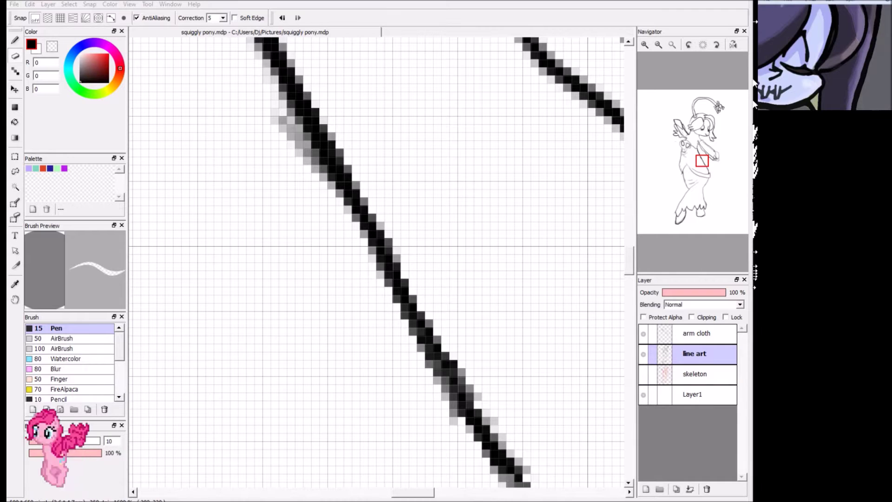
# Erase the grey sketch marks on both sides of the torso's front outline from just below the chest to mid-torso.
pyautogui.scroll(-3, 320, 288)
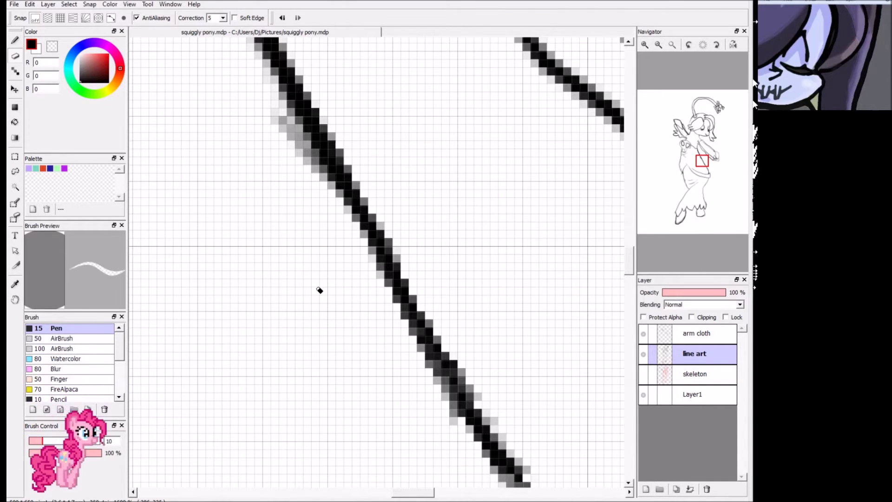
pyautogui.scroll(2, 320, 288)
pyautogui.scroll(-4, 321, 288)
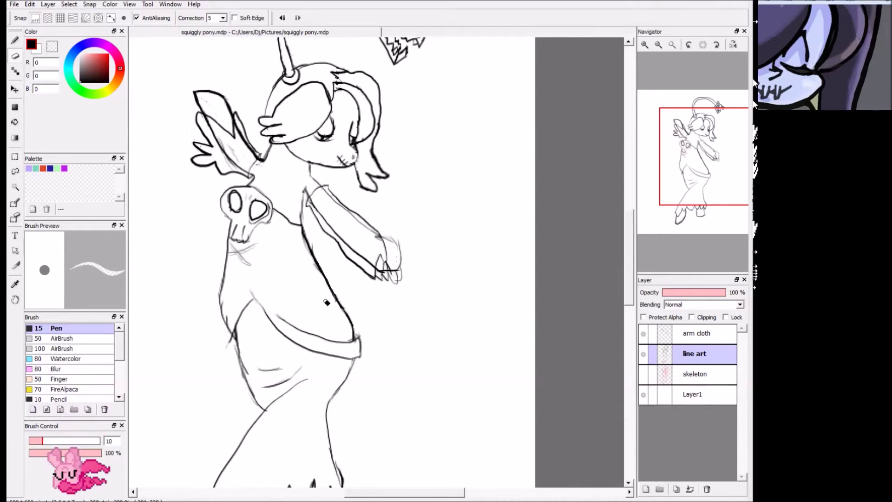
pyautogui.scroll(3, 327, 302)
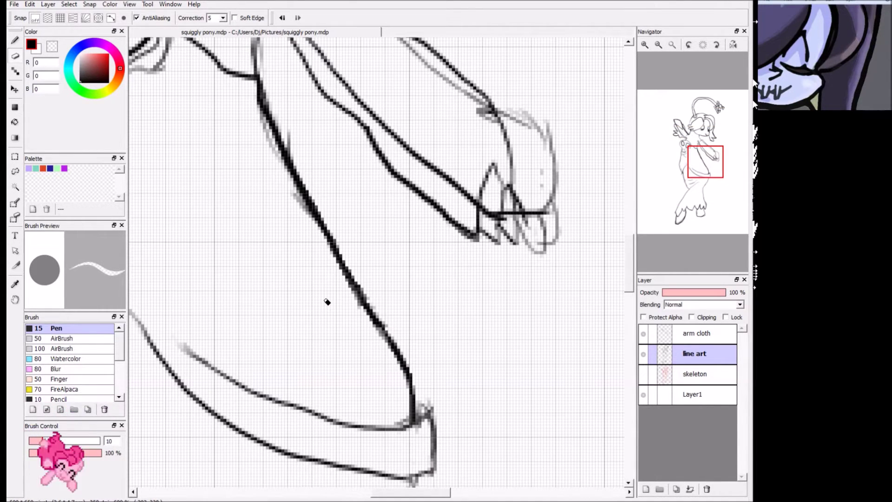
pyautogui.moveTo(707, 169); pyautogui.dragTo(700, 168)
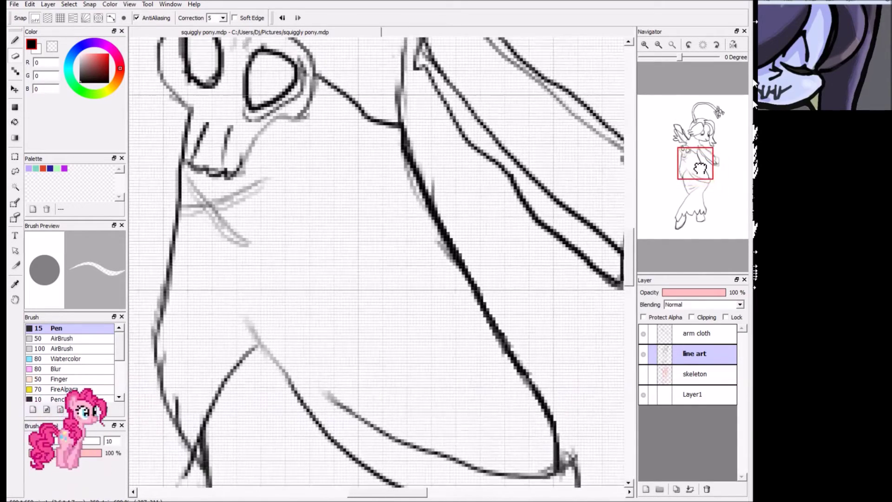
pyautogui.scroll(-2, 424, 241)
pyautogui.scroll(-2, 424, 241)
pyautogui.scroll(5, 427, 244)
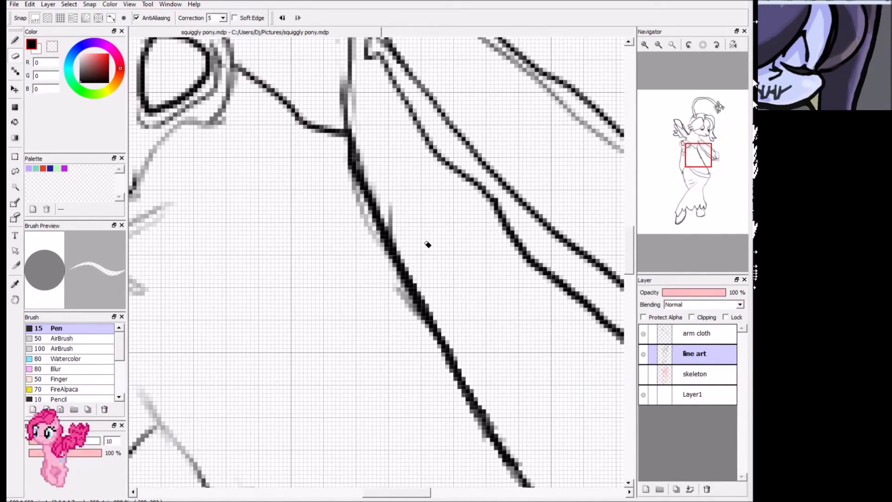
pyautogui.scroll(1, 427, 245)
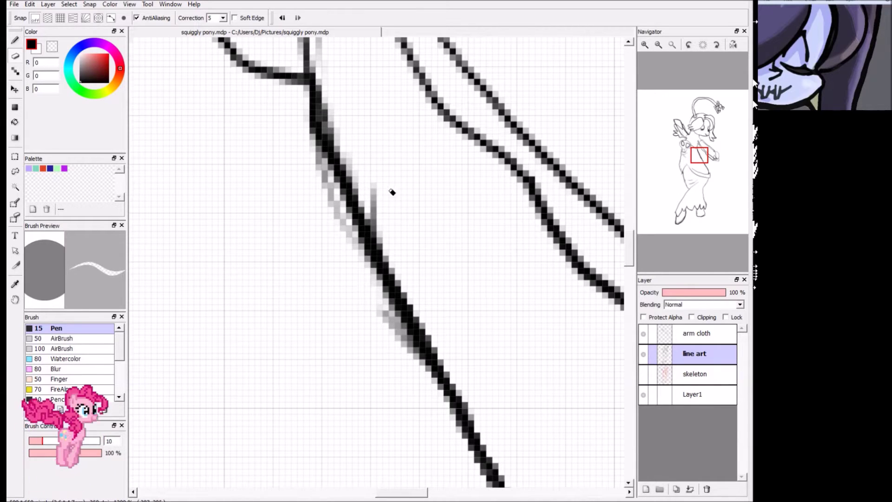
pyautogui.moveTo(374, 327)
pyautogui.mouseDown()
pyautogui.moveTo(400, 347)
pyautogui.moveTo(391, 319)
pyautogui.moveTo(417, 372)
pyautogui.mouseUp()
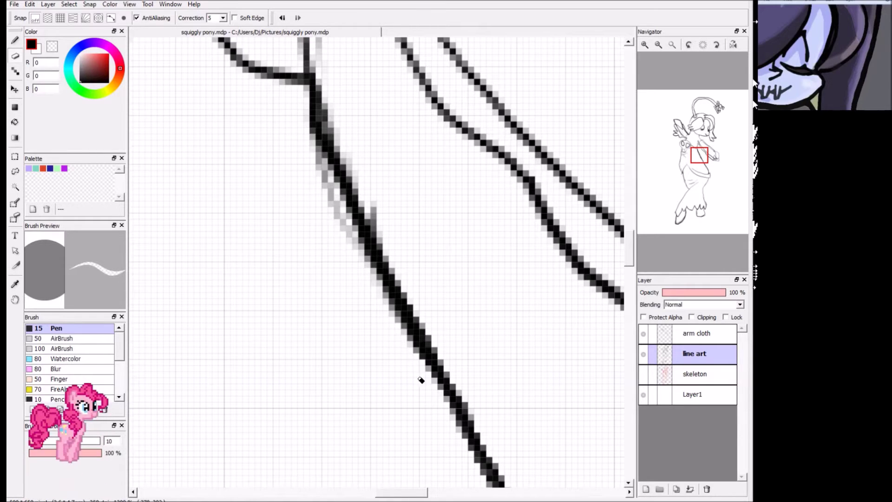
pyautogui.moveTo(308, 132)
pyautogui.mouseDown()
pyautogui.moveTo(331, 204)
pyautogui.moveTo(319, 165)
pyautogui.moveTo(337, 208)
pyautogui.moveTo(382, 232)
pyautogui.moveTo(369, 210)
pyautogui.mouseUp()
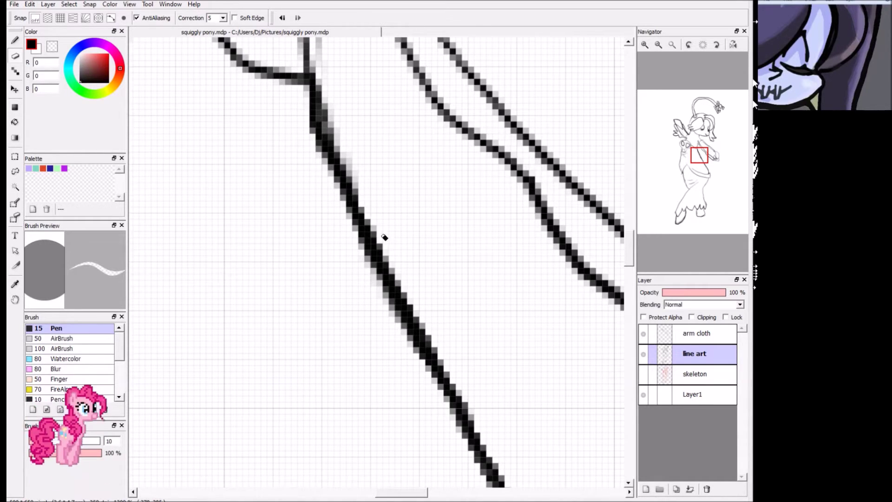
pyautogui.moveTo(361, 165)
pyautogui.mouseDown()
pyautogui.moveTo(333, 136)
pyautogui.moveTo(330, 115)
pyautogui.moveTo(393, 266)
pyautogui.moveTo(375, 269)
pyautogui.mouseUp()
pyautogui.moveTo(102, 442); pyautogui.dragTo(51, 418)
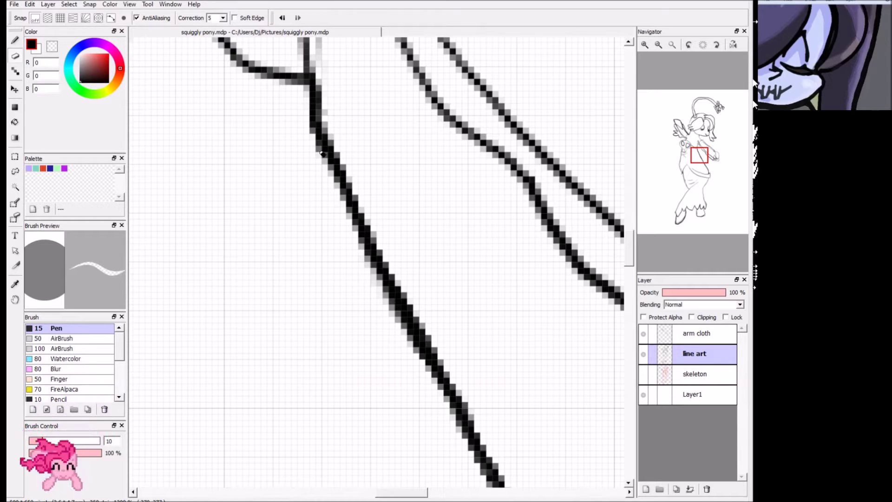
# Erase the faint sketch marks just above the waistband's front corner.
pyautogui.moveTo(697, 161); pyautogui.dragTo(700, 162)
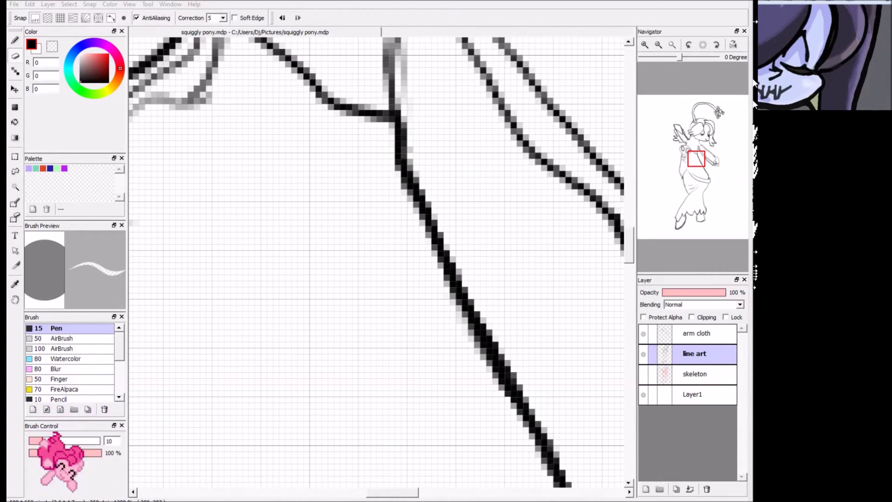
pyautogui.moveTo(696, 159); pyautogui.dragTo(704, 177)
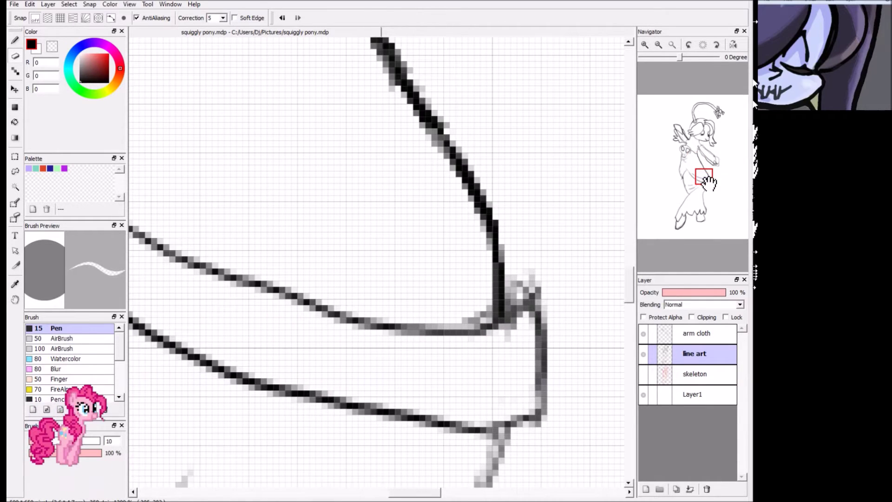
pyautogui.moveTo(520, 272)
pyautogui.mouseDown()
pyautogui.moveTo(524, 292)
pyautogui.moveTo(514, 303)
pyautogui.moveTo(525, 291)
pyautogui.mouseUp()
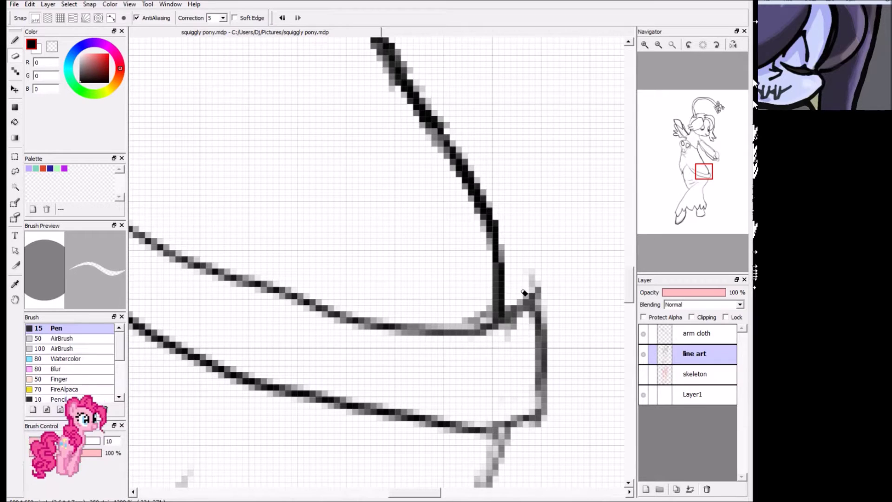
# Reposition the reference picture, redraw the front outline's lower end to the waistband's outer corner with the Pen, and erase the old segment.
pyautogui.click(794, 108)
pyautogui.moveTo(831, 56); pyautogui.dragTo(877, 106)
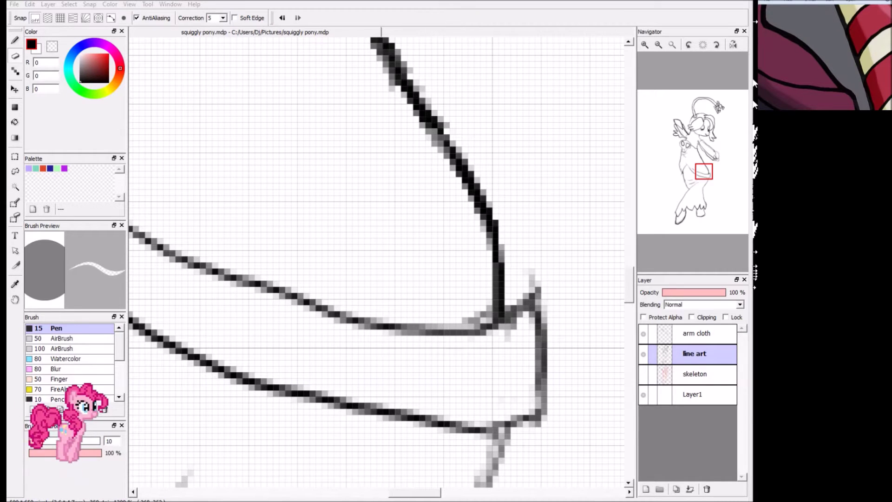
pyautogui.press('b')
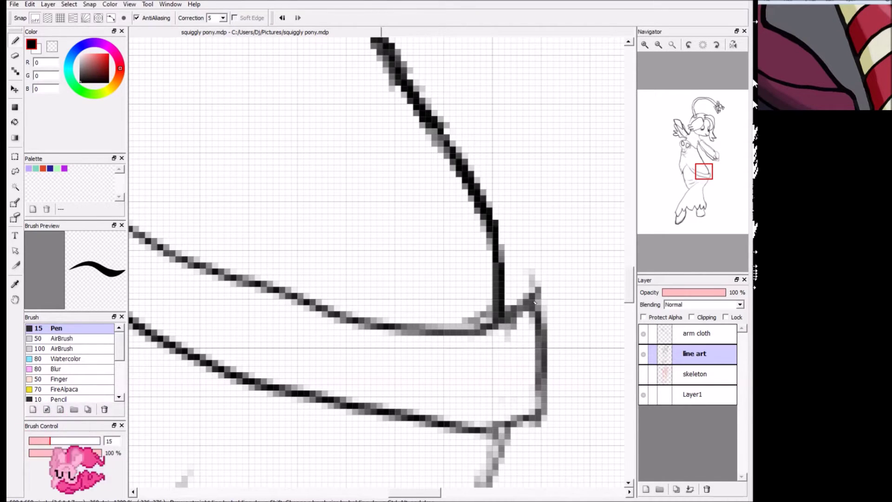
pyautogui.moveTo(534, 318); pyautogui.dragTo(501, 242)
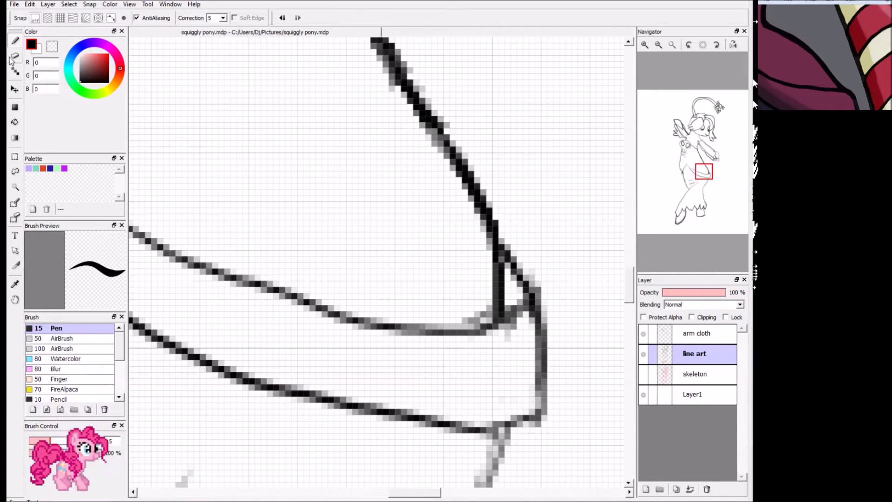
pyautogui.press('e')
pyautogui.moveTo(495, 280)
pyautogui.mouseDown()
pyautogui.moveTo(502, 312)
pyautogui.moveTo(501, 304)
pyautogui.moveTo(487, 306)
pyautogui.moveTo(502, 298)
pyautogui.moveTo(492, 303)
pyautogui.moveTo(497, 265)
pyautogui.mouseUp()
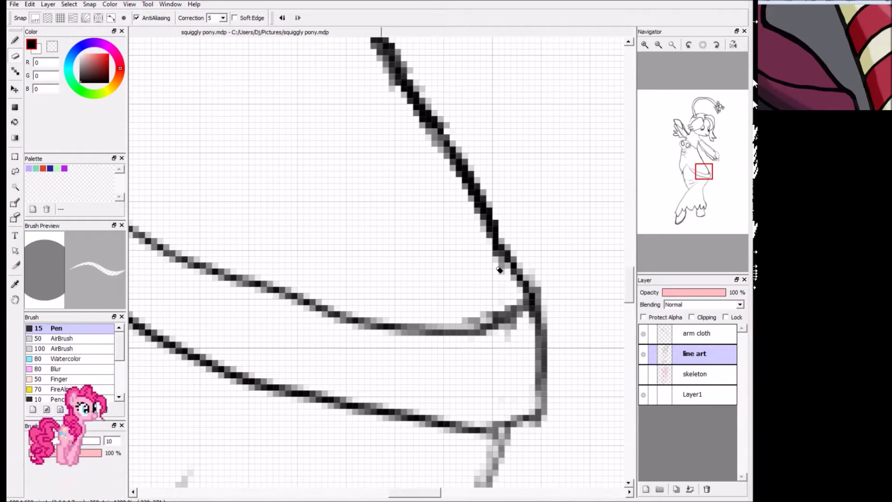
pyautogui.moveTo(490, 244)
pyautogui.mouseDown()
pyautogui.moveTo(503, 223)
pyautogui.moveTo(491, 209)
pyautogui.mouseUp()
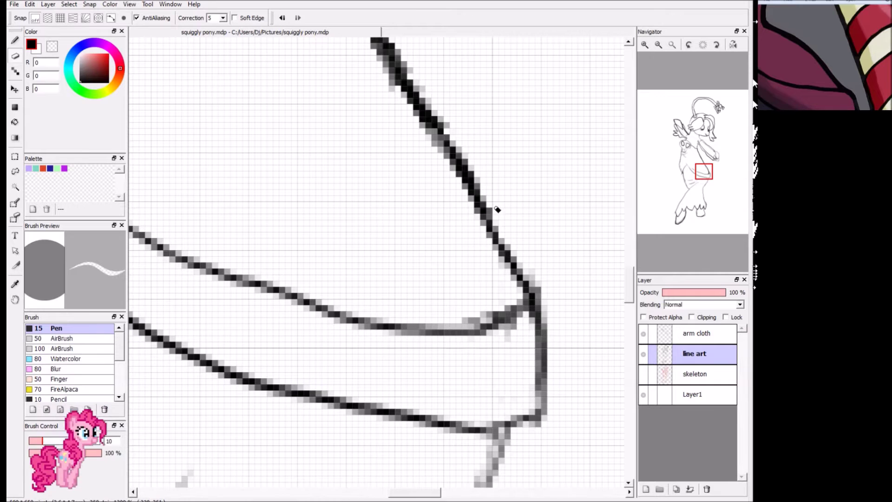
# Examine the torso's front outline up close from the chest down to the waistband.
pyautogui.moveTo(705, 176); pyautogui.dragTo(701, 147)
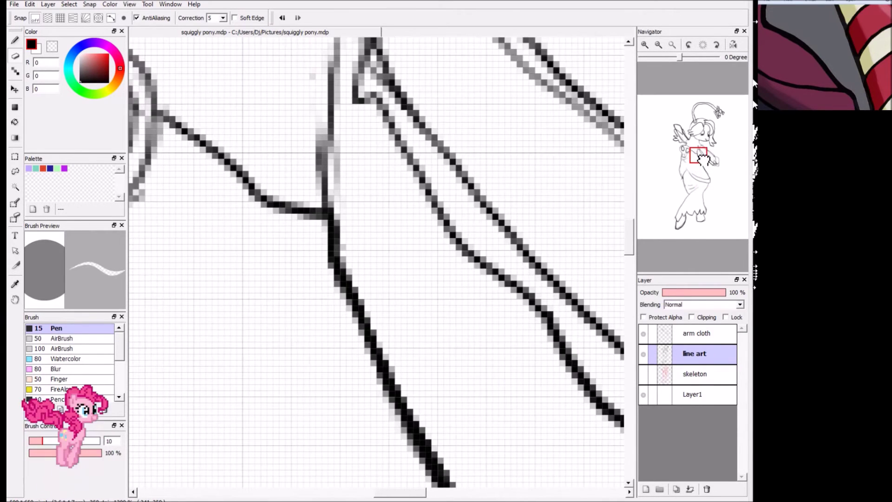
pyautogui.scroll(-1, 583, 149)
pyautogui.scroll(-1, 436, 261)
pyautogui.scroll(-2, 437, 287)
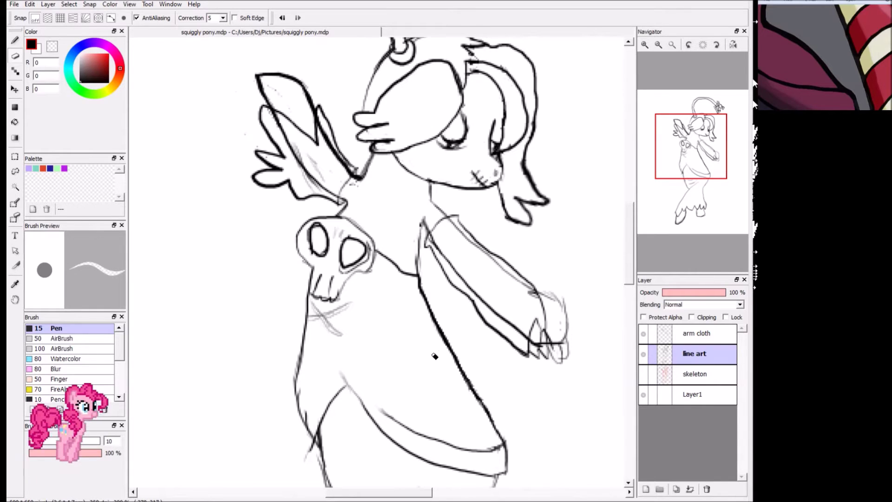
pyautogui.scroll(1, 446, 368)
pyautogui.scroll(1, 434, 335)
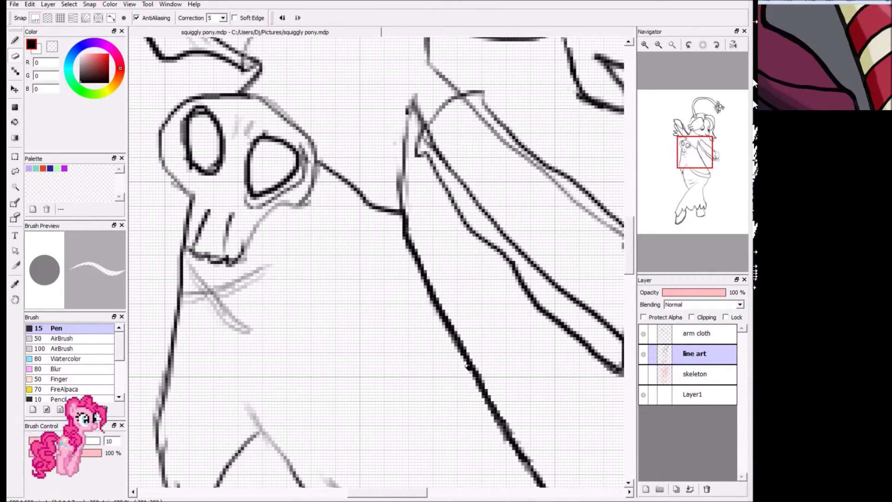
pyautogui.moveTo(701, 162); pyautogui.dragTo(698, 171)
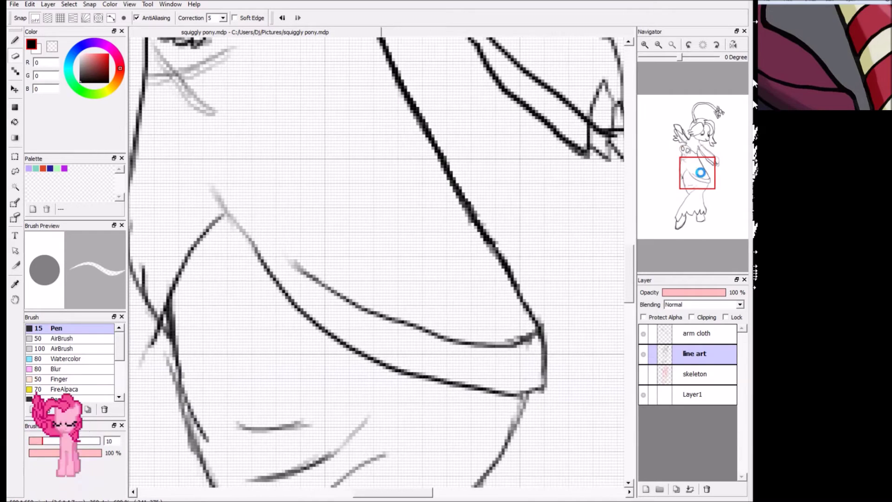
pyautogui.scroll(2, 445, 254)
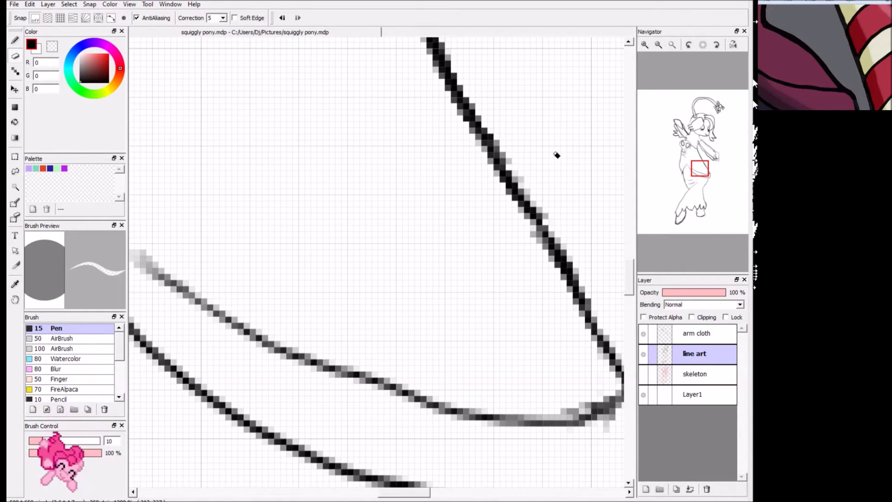
pyautogui.moveTo(686, 182); pyautogui.dragTo(699, 160)
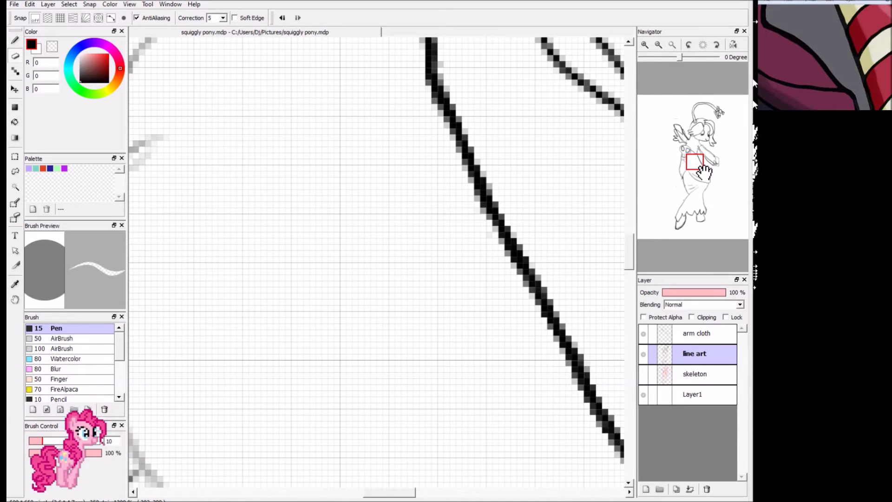
pyautogui.moveTo(695, 158); pyautogui.dragTo(696, 148)
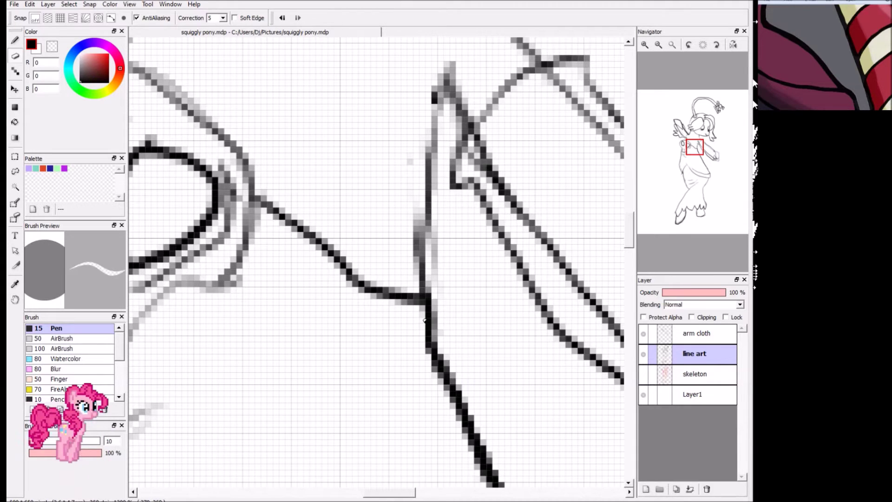
# Examine the whole figure's line art at reduced zoom, centred in the view.
pyautogui.scroll(-3, 425, 344)
pyautogui.moveTo(690, 139); pyautogui.dragTo(698, 160)
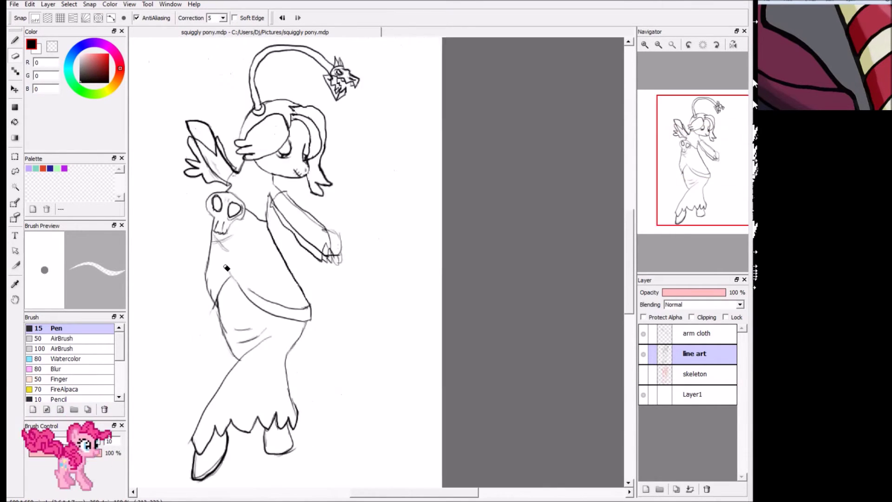
pyautogui.scroll(-2, 208, 212)
pyautogui.scroll(1, 220, 256)
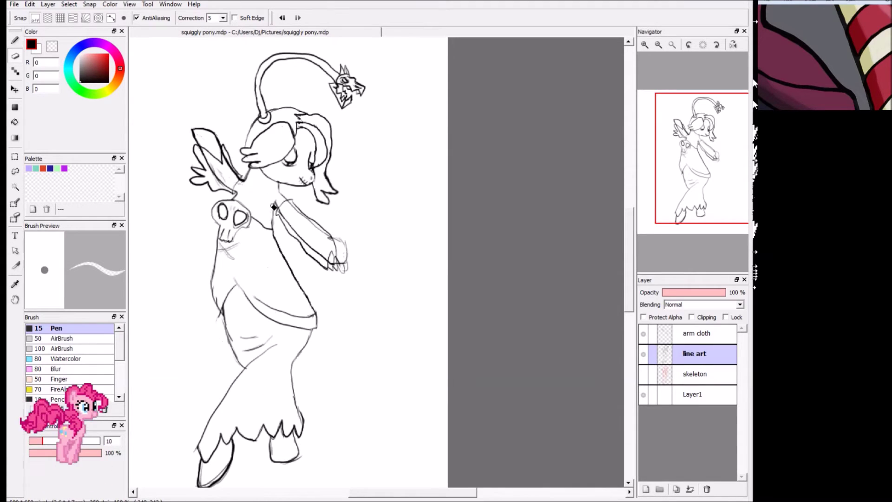
pyautogui.moveTo(695, 165); pyautogui.dragTo(653, 159)
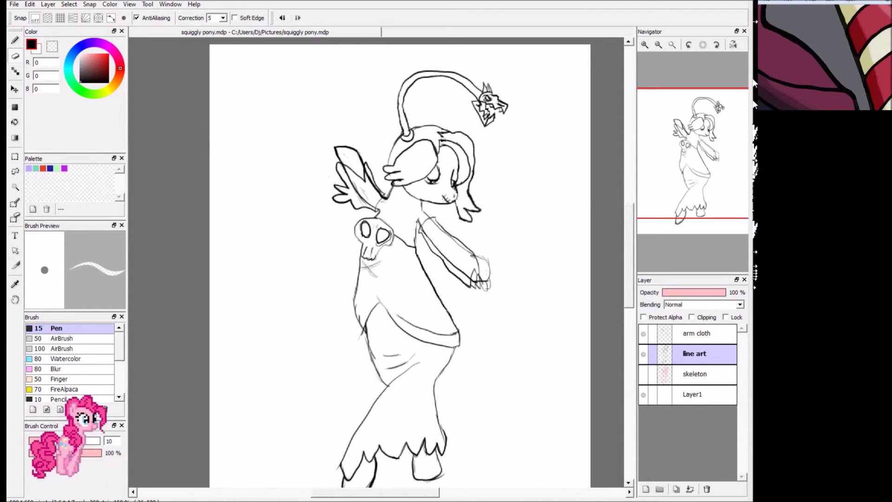
pyautogui.click(412, 143)
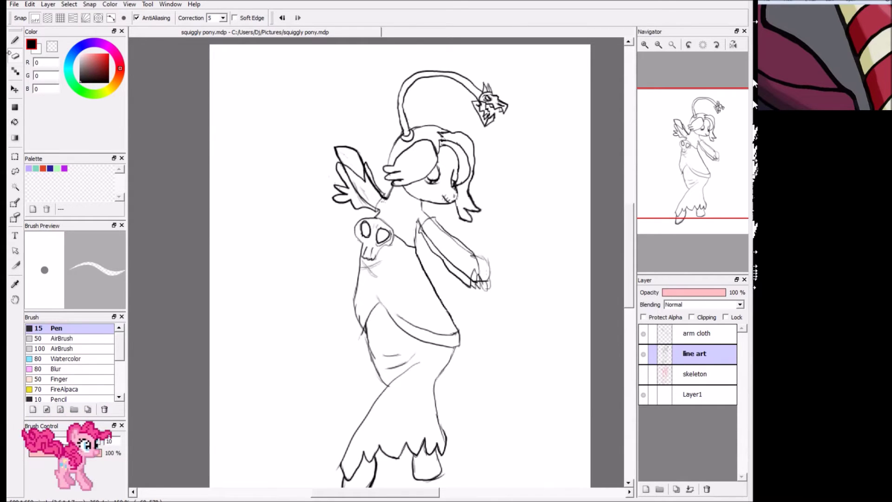
pyautogui.click(753, 83)
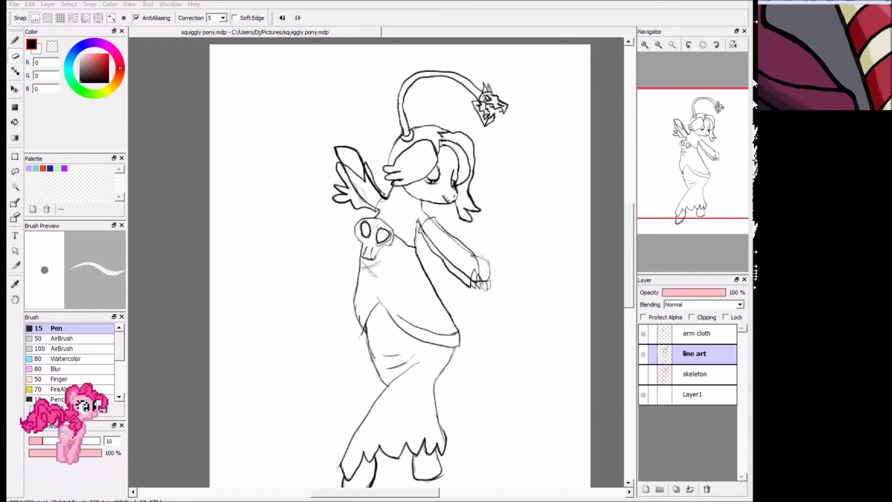